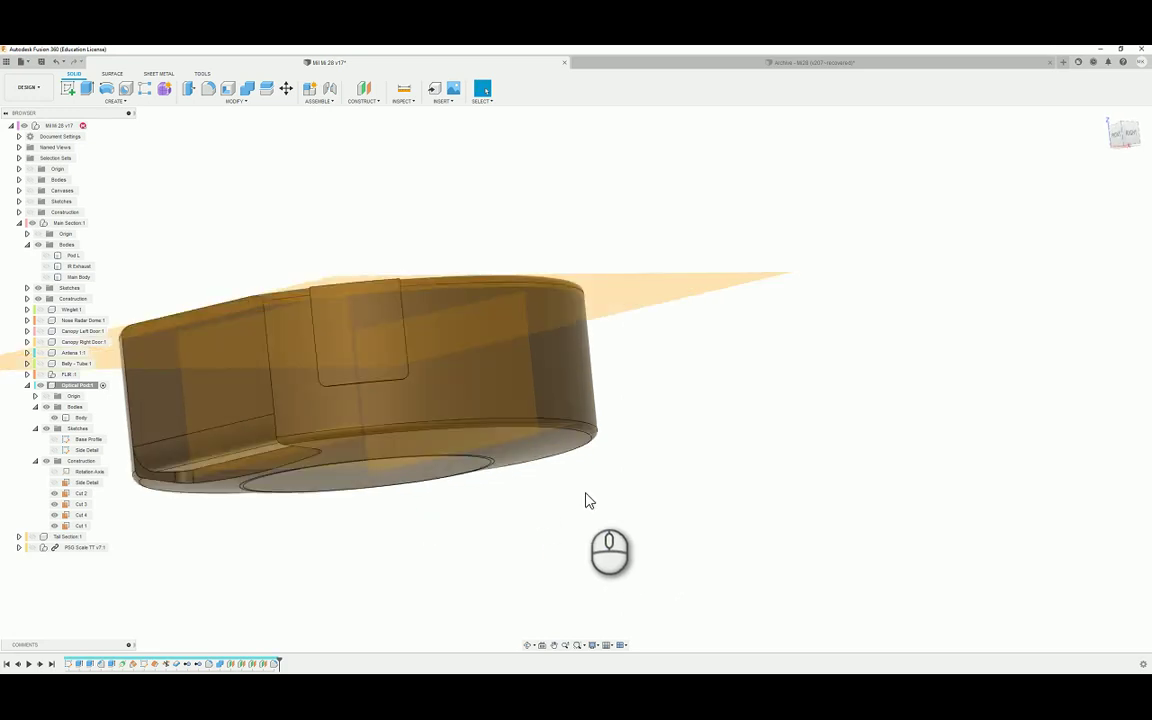
Step: Examine the Optical Pod body and its cut planes from the side, underside and front
shift+middle_drag(512, 565, 584, 543)
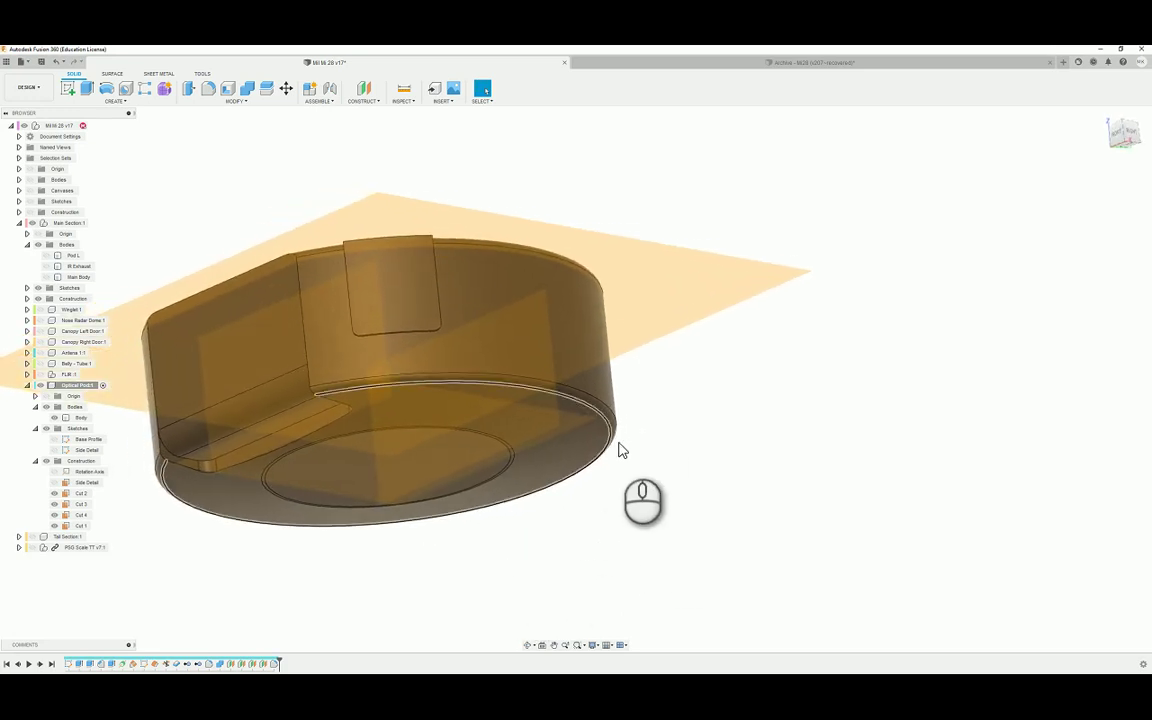
drag(633, 411, 666, 503)
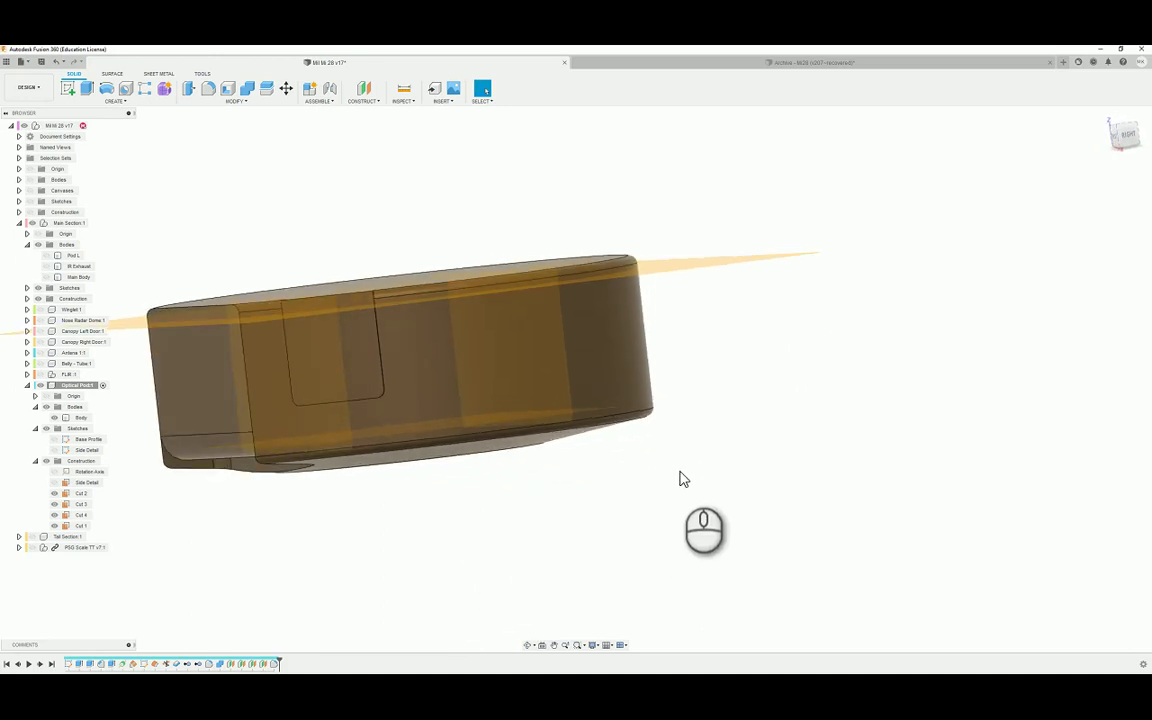
drag(686, 477, 698, 463)
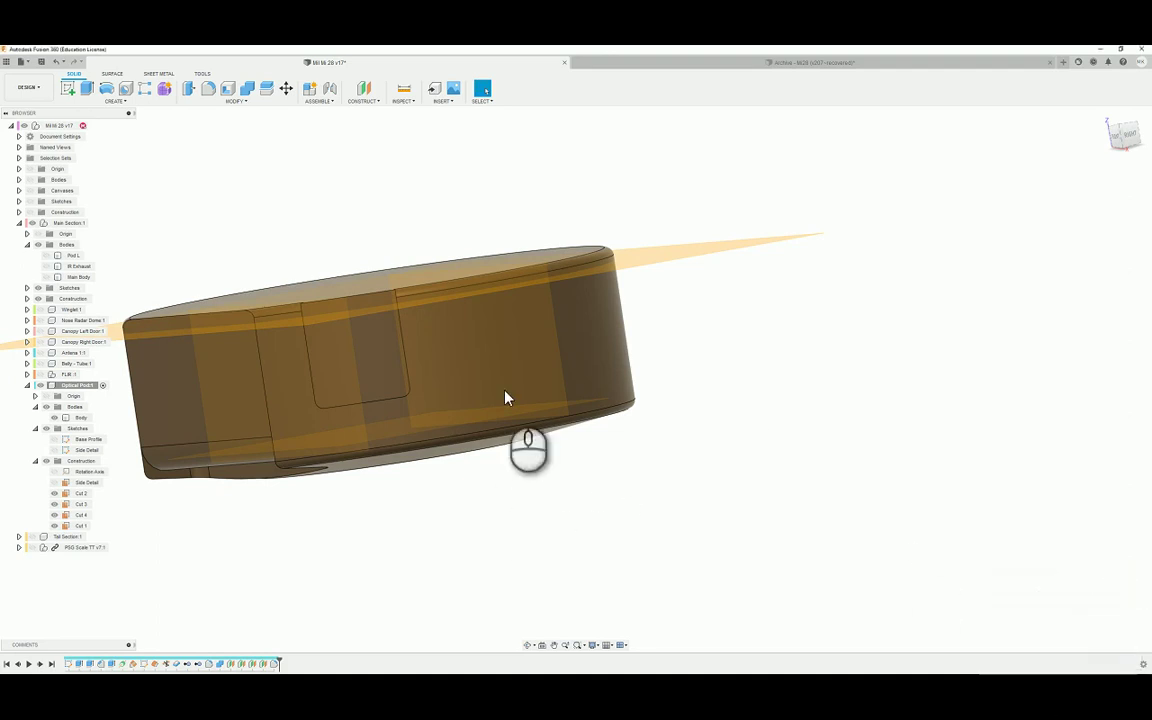
shift+middle_drag(505, 398, 714, 356)
shift+middle_drag(632, 261, 522, 140)
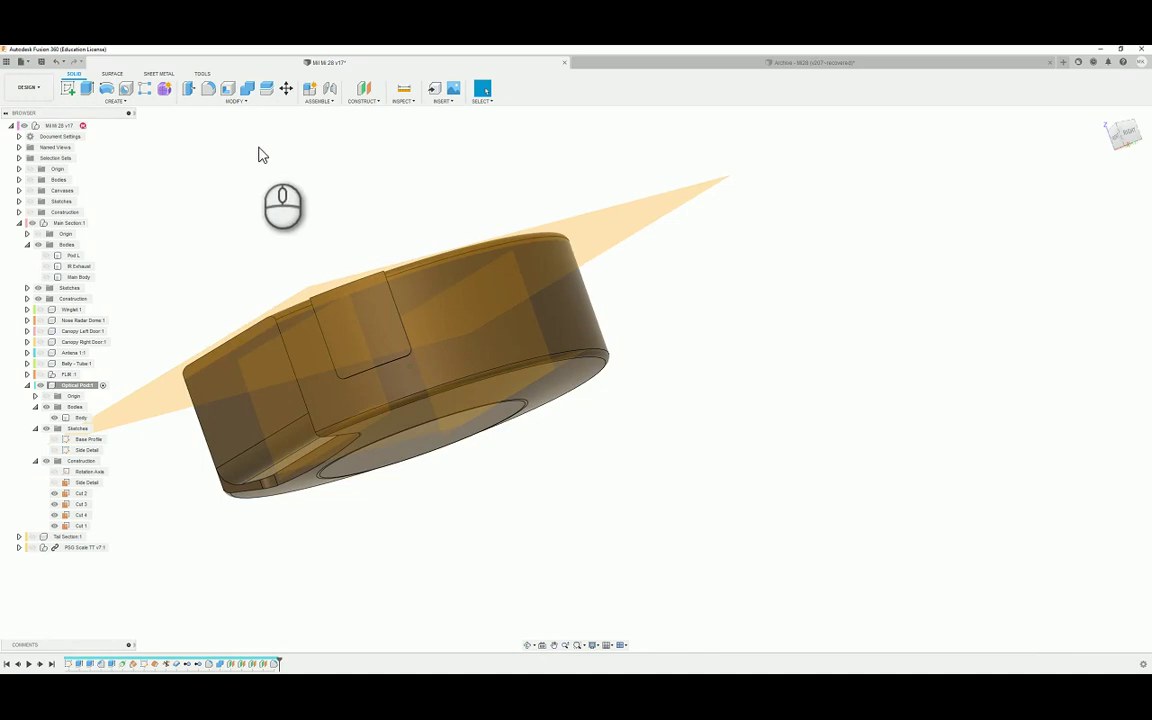
shift+middle_drag(258, 154, 381, 185)
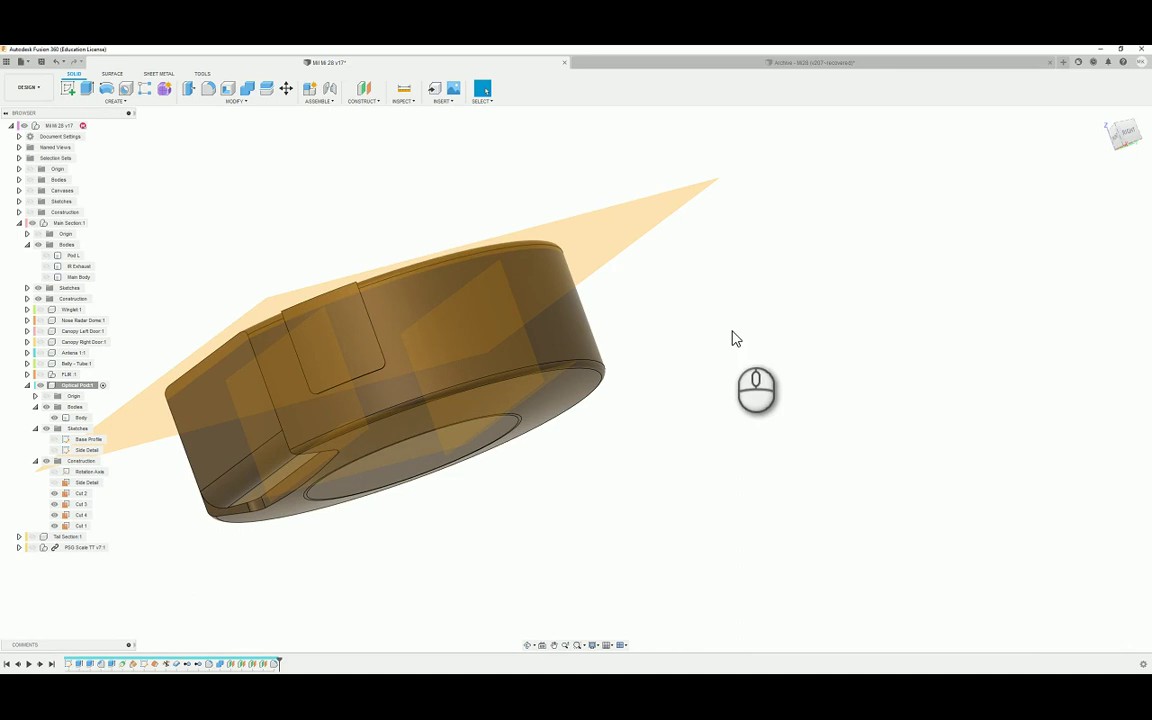
shift+middle_drag(732, 338, 706, 443)
shift+middle_drag(527, 522, 392, 579)
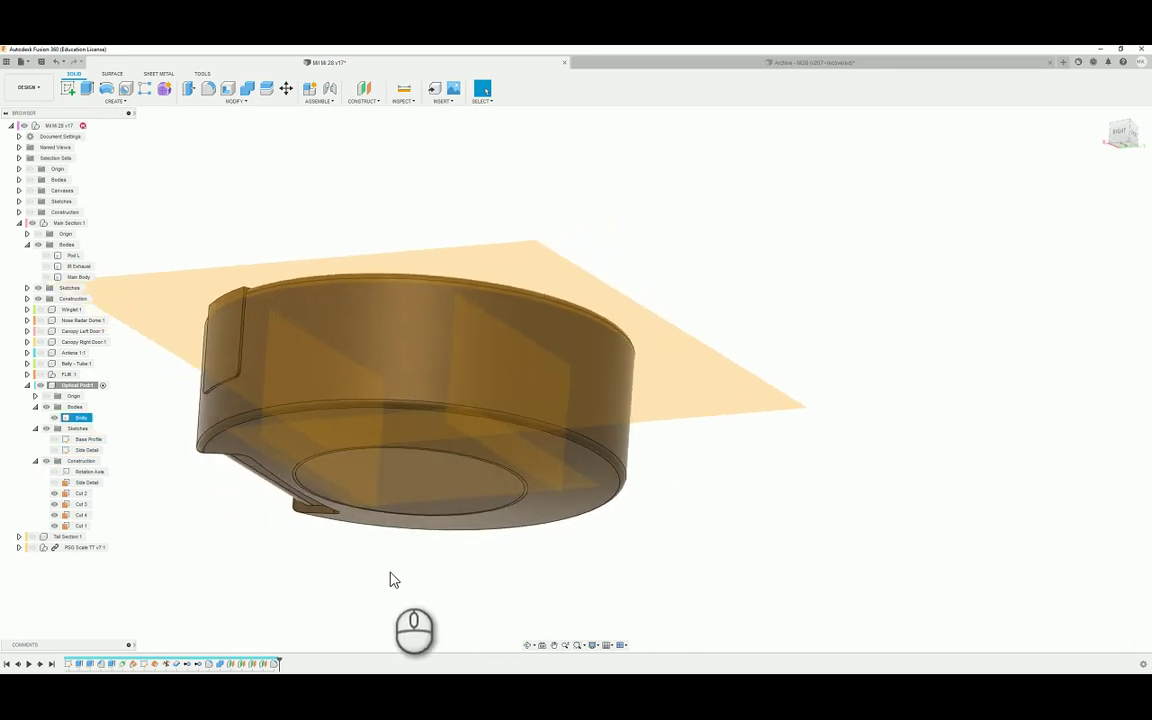
shift+middle_drag(309, 577, 520, 350)
shift+middle_drag(552, 398, 662, 354)
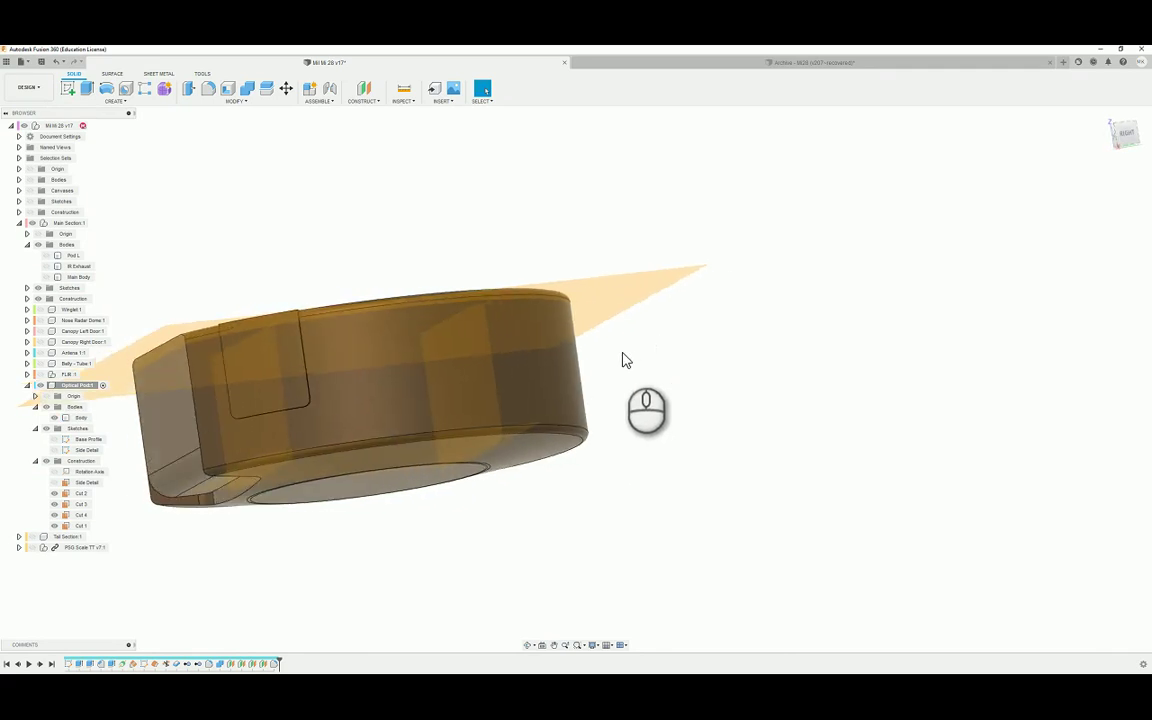
shift+middle_drag(622, 360, 311, 541)
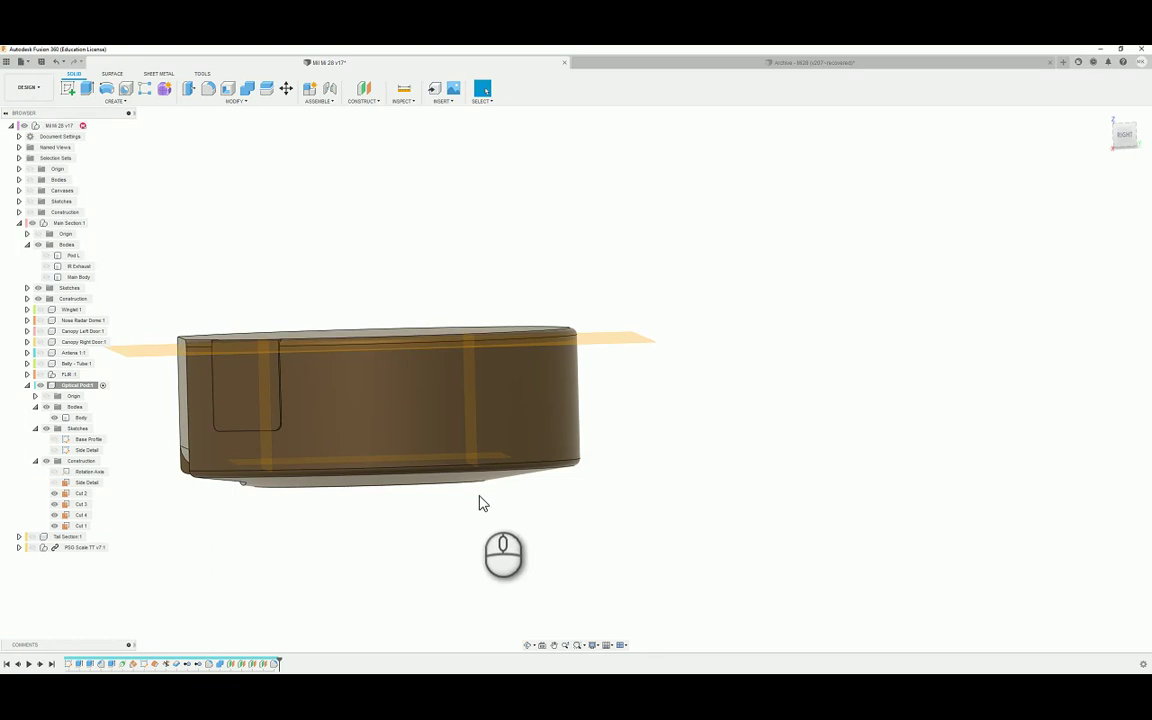
mouse_move(479, 503)
shift+middle_down()
mouse_move(465, 527)
mouse_move(350, 531)
mouse_move(476, 510)
shift+middle_up()
shift+middle_drag(419, 356, 184, 294)
shift+middle_drag(149, 366, 399, 219)
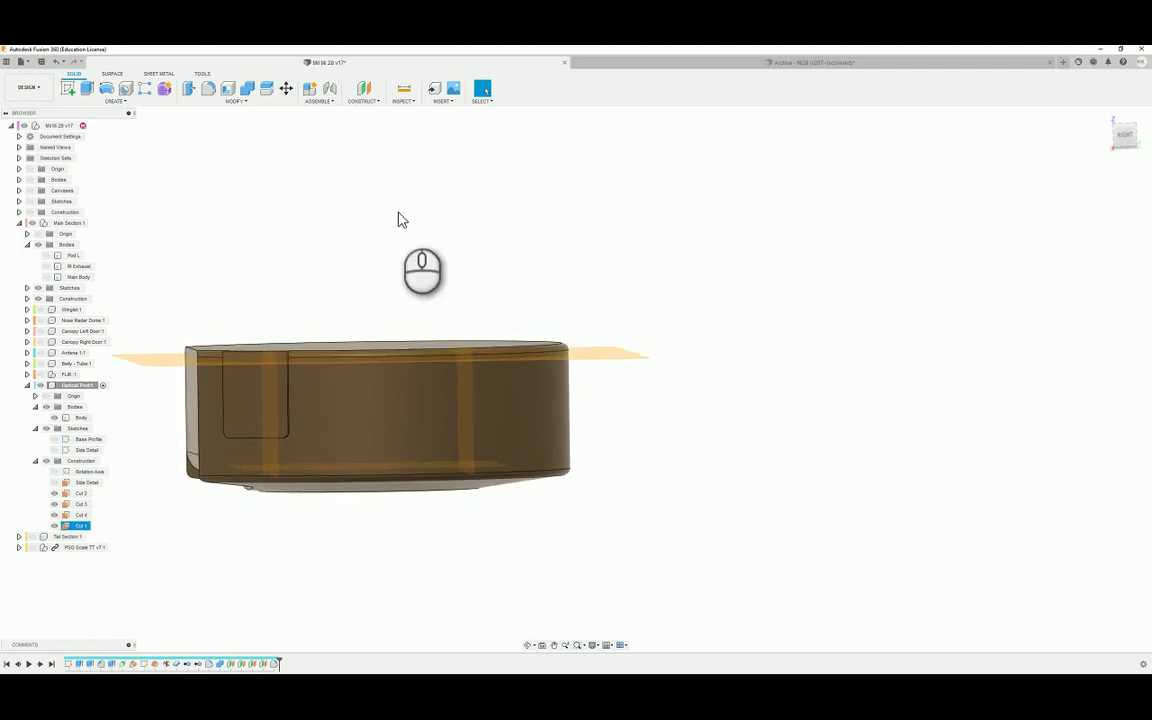
shift+middle_drag(363, 110, 578, 322)
mouse_move(502, 298)
shift+middle_down()
mouse_move(257, 185)
mouse_move(543, 381)
mouse_move(609, 411)
mouse_move(311, 396)
mouse_move(440, 419)
mouse_move(657, 355)
mouse_move(352, 452)
mouse_move(532, 406)
mouse_move(421, 365)
mouse_move(393, 438)
mouse_move(432, 430)
mouse_move(358, 211)
shift+middle_up()
Step: Split the pod's large curved side face with the Cut 1 and Cut 2 construction planes
click(355, 452)
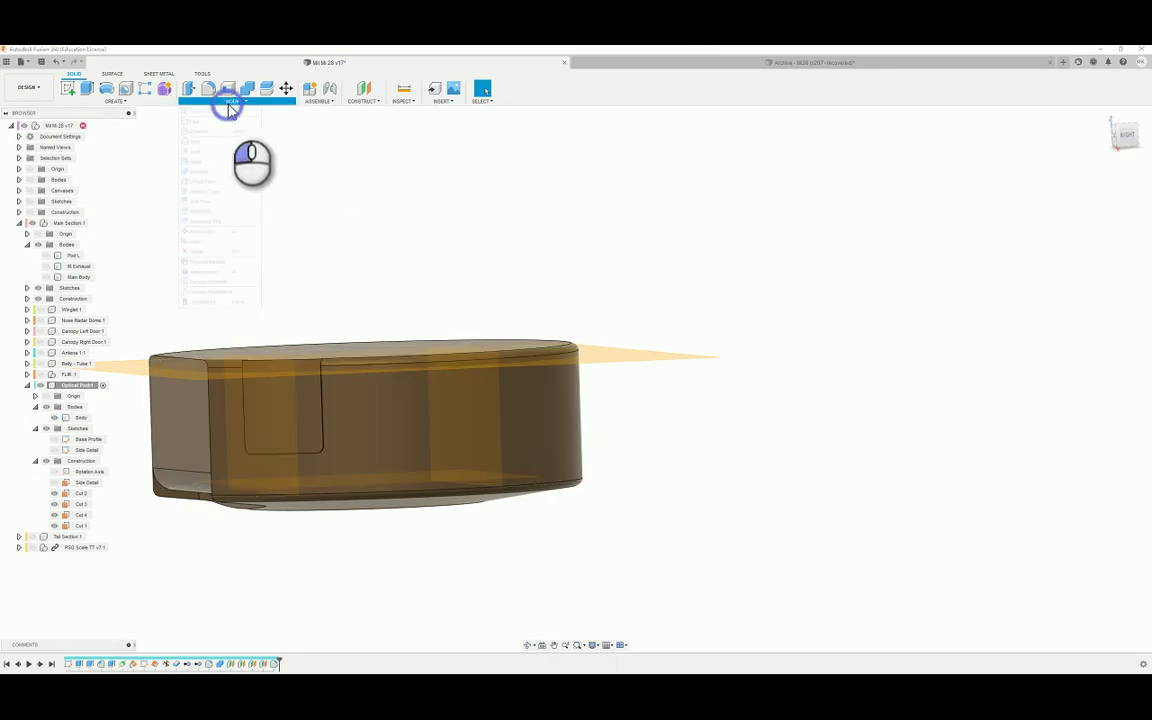
click(203, 201)
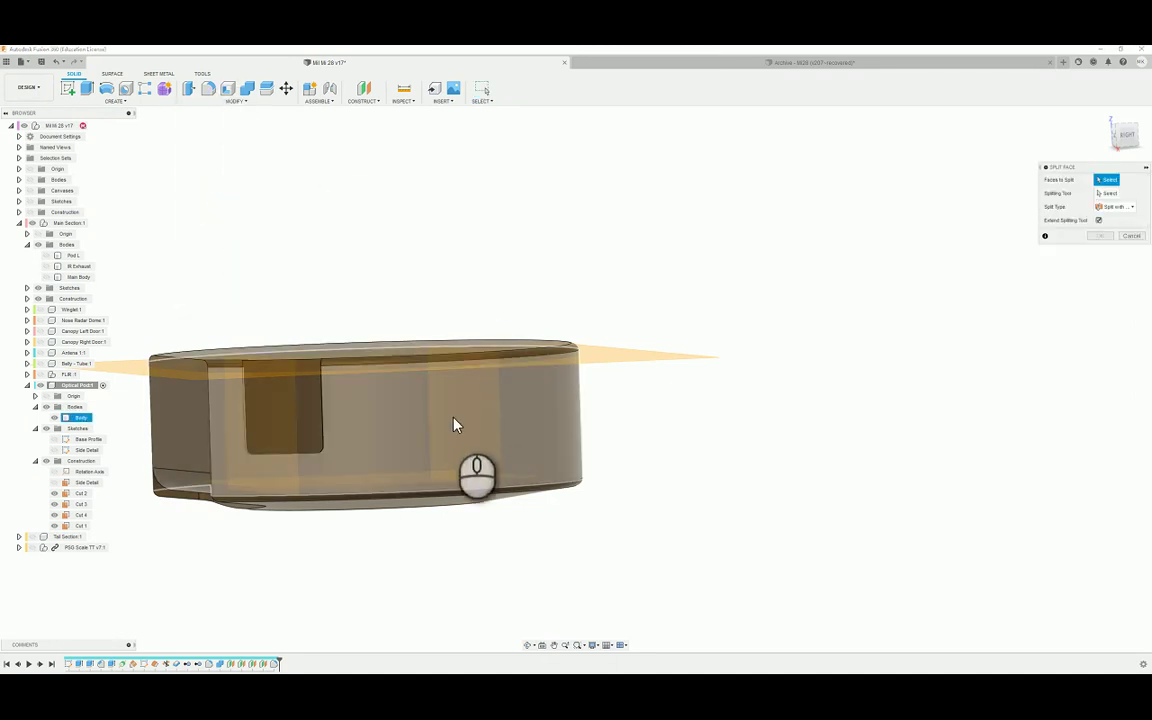
click(452, 419)
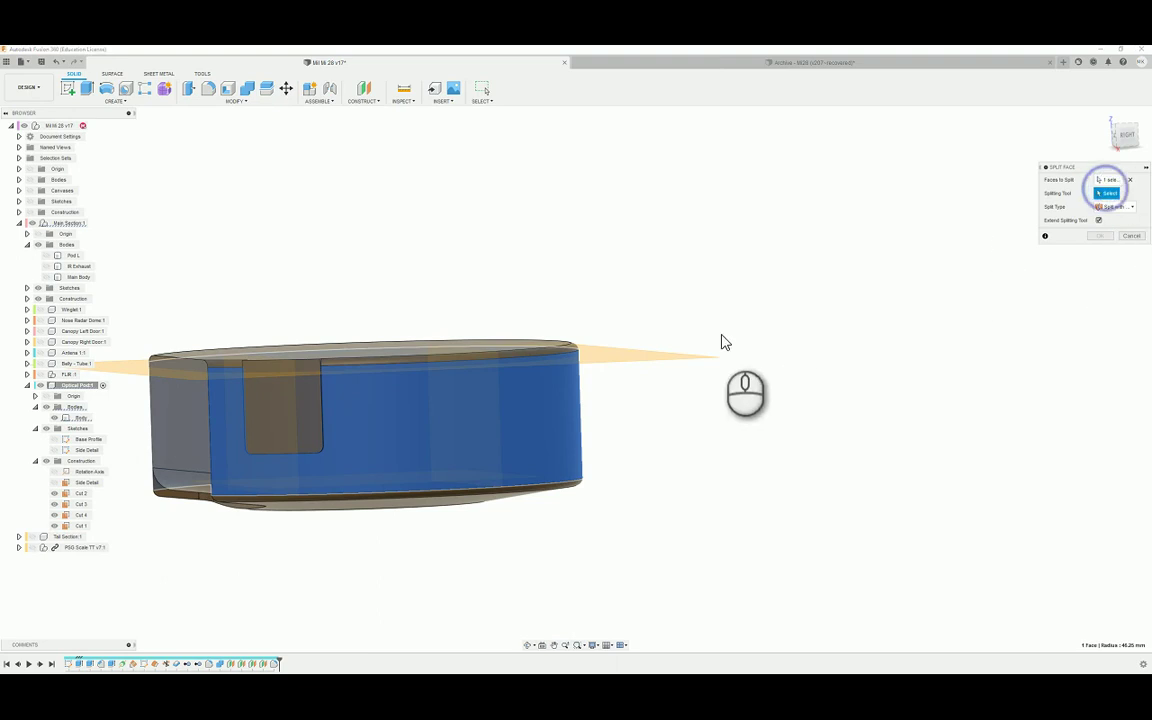
click(643, 355)
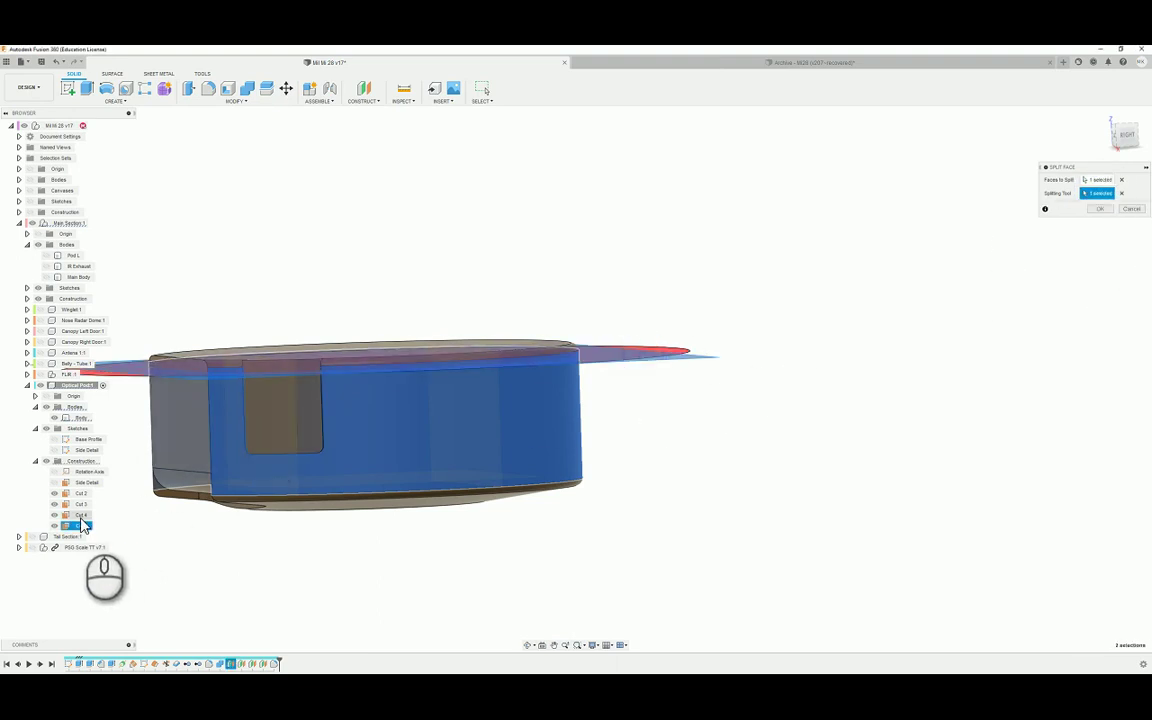
shift+middle_drag(83, 527, 85, 500)
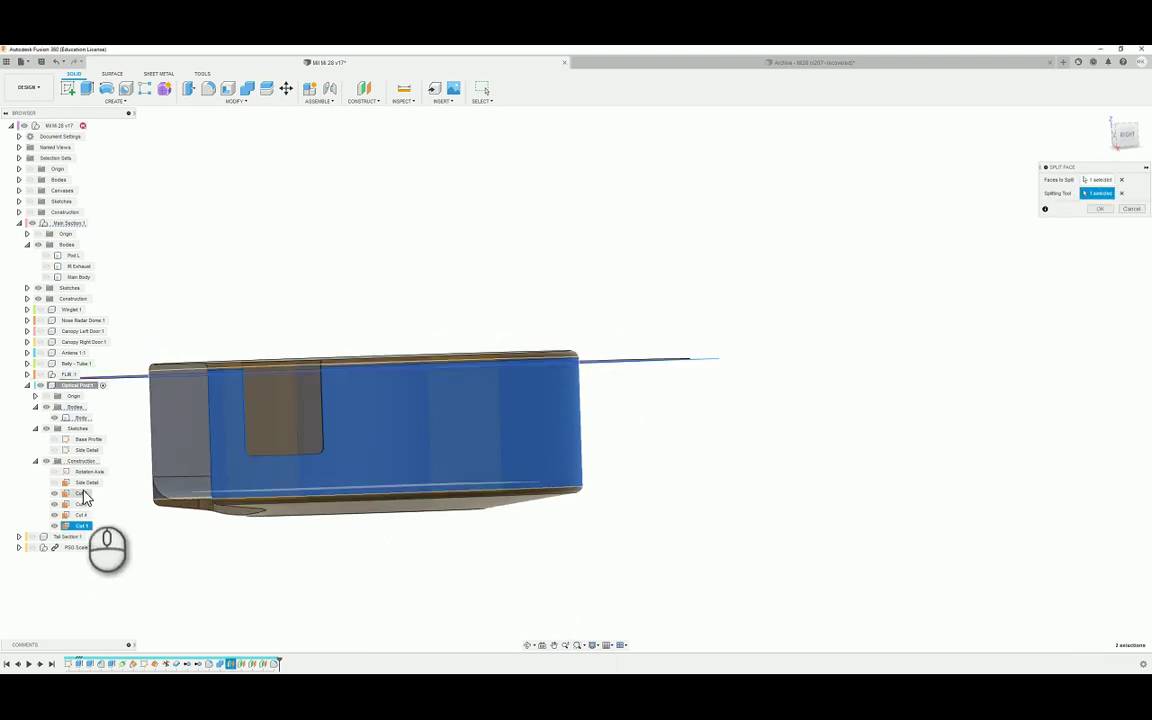
click(82, 494)
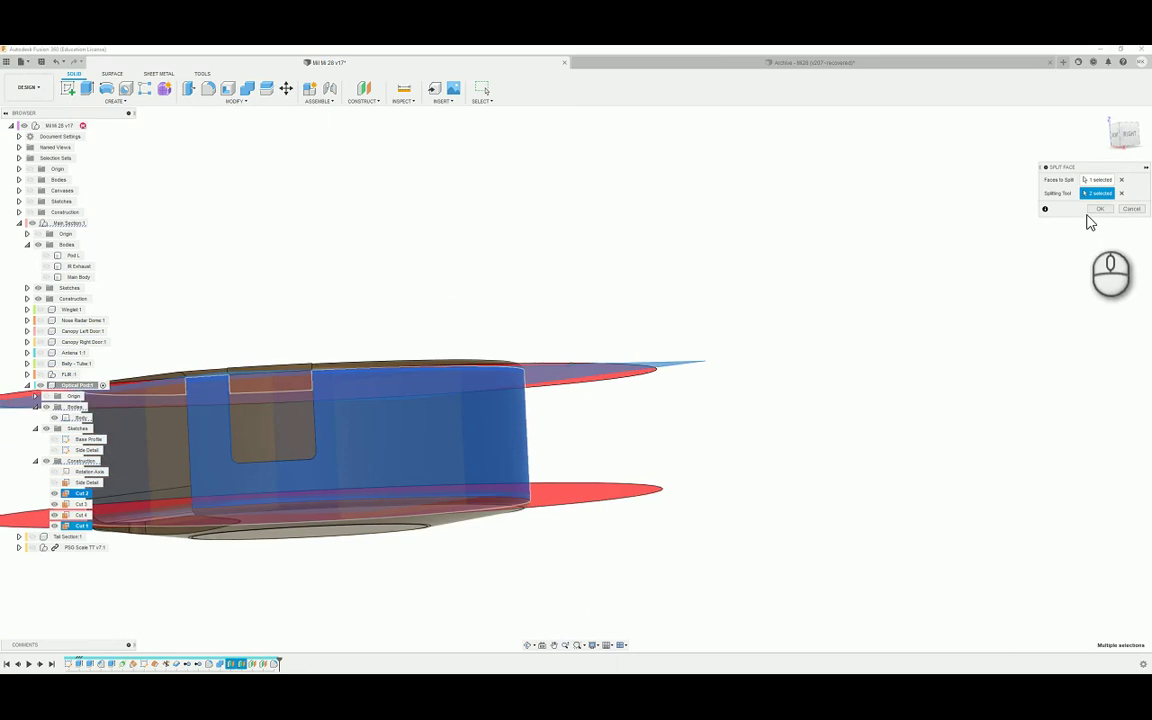
click(1094, 212)
Step: Hide the pod's construction planes to inspect the new horizontal split lines, and show the planes again
shift+middle_drag(576, 252, 450, 350)
click(46, 460)
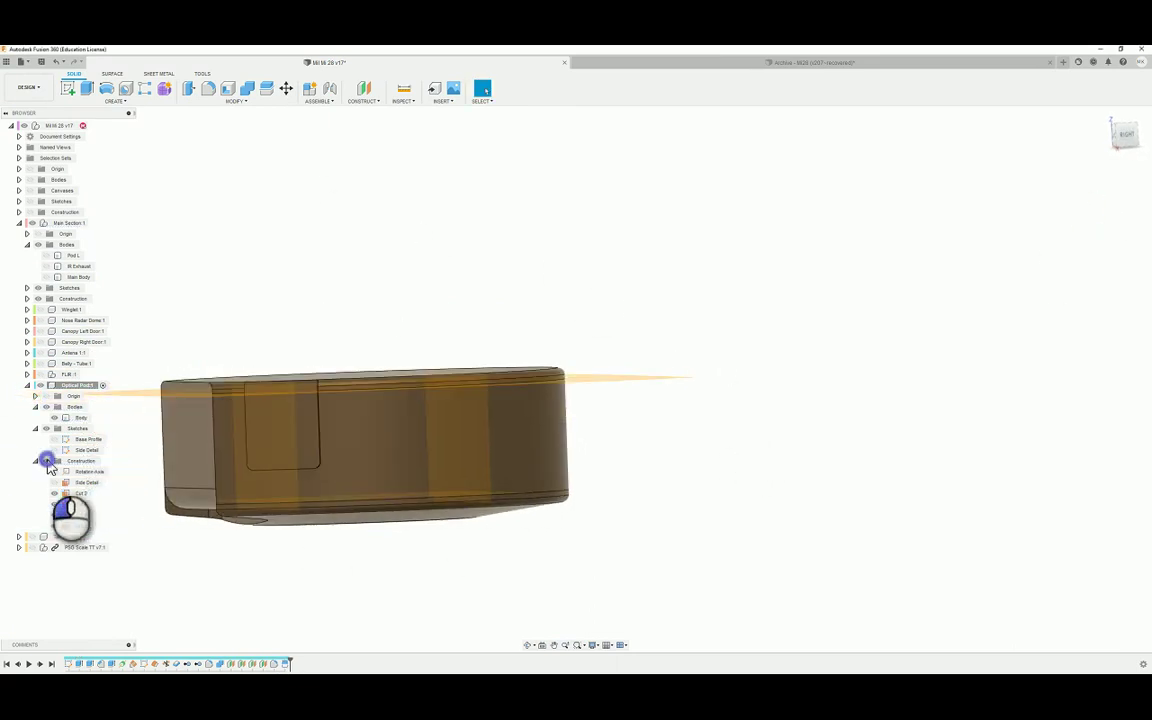
shift+middle_drag(305, 400, 313, 115)
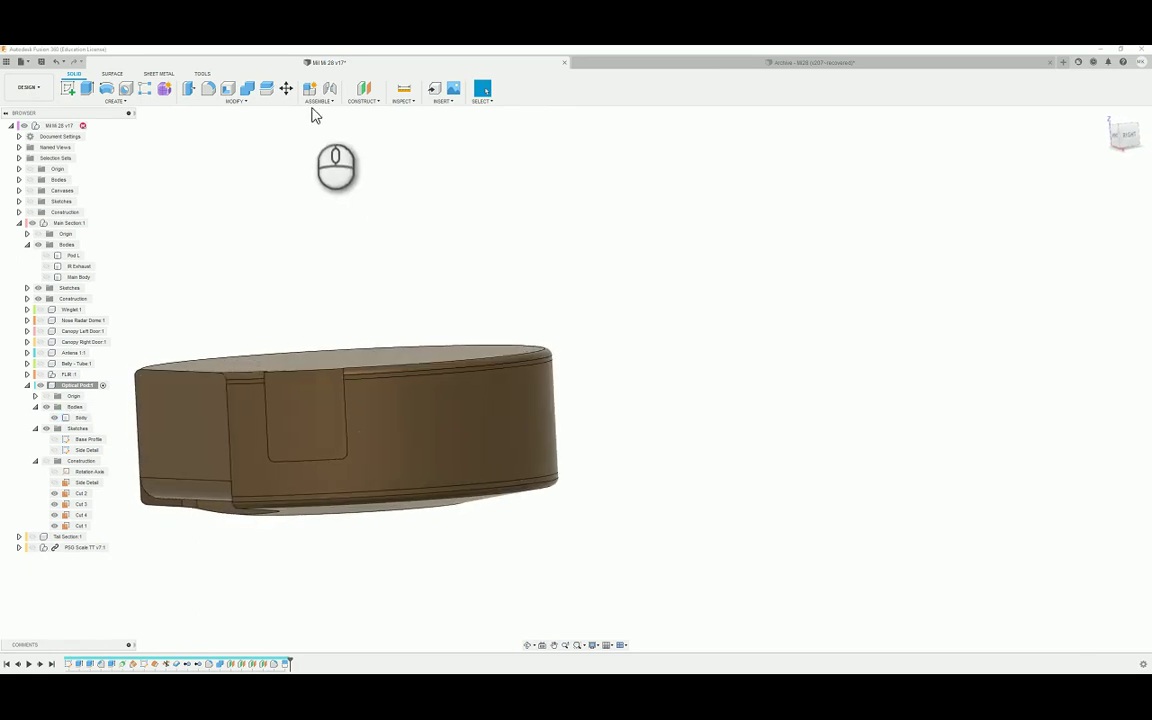
click(46, 461)
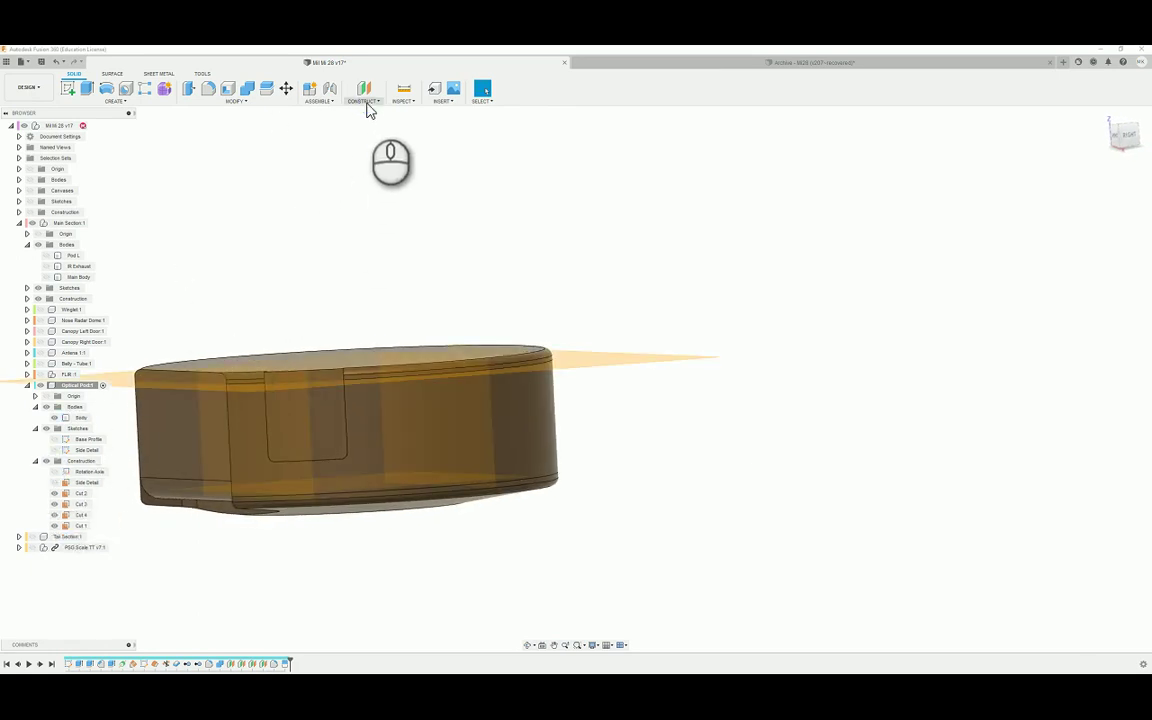
Step: Split the middle band of the pod's curved side face with the Cut 4 and Cut 3 construction planes
click(236, 101)
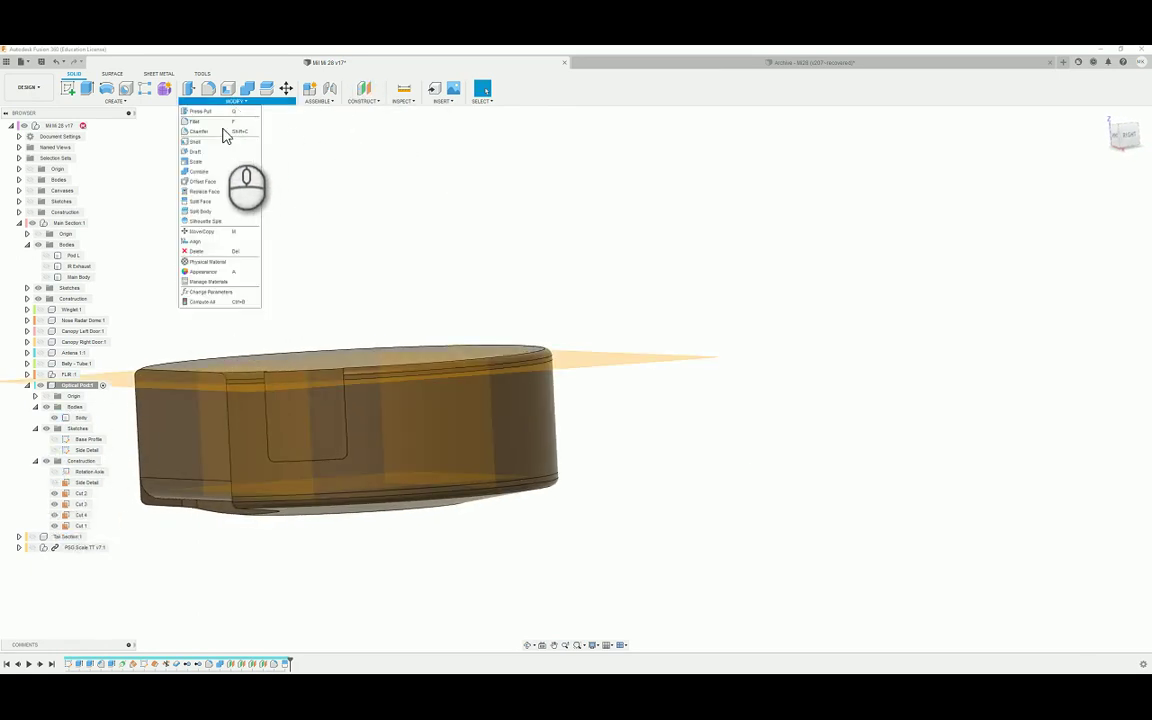
click(229, 202)
click(440, 466)
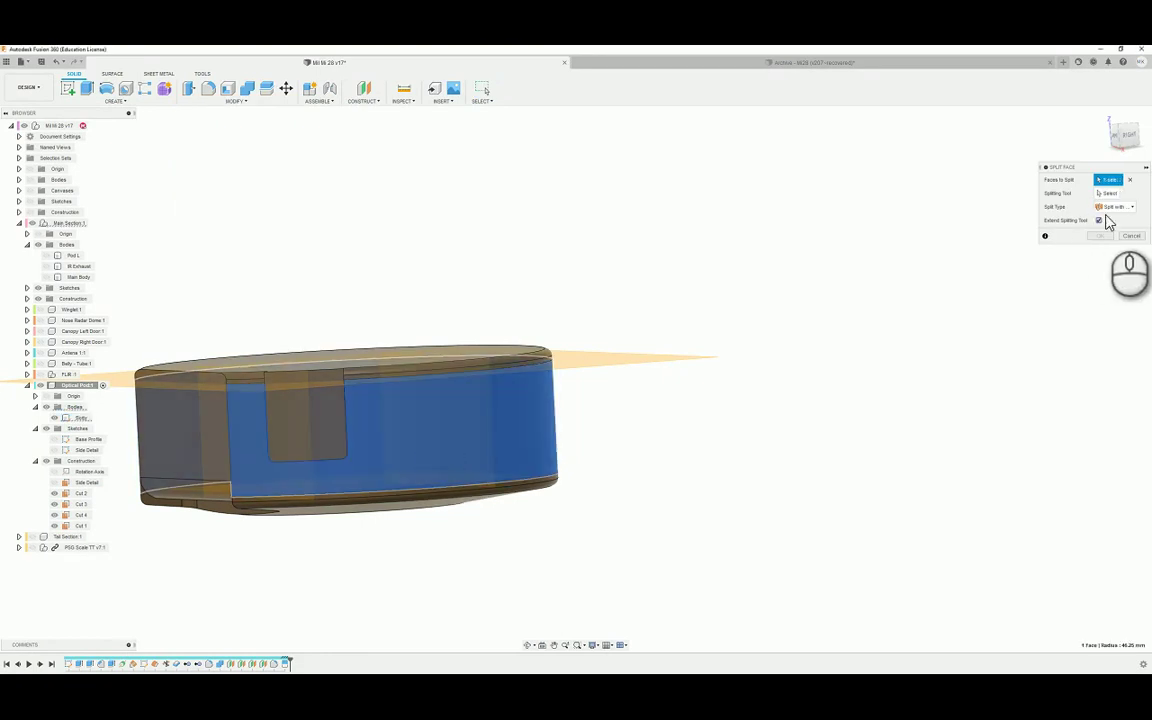
click(1105, 194)
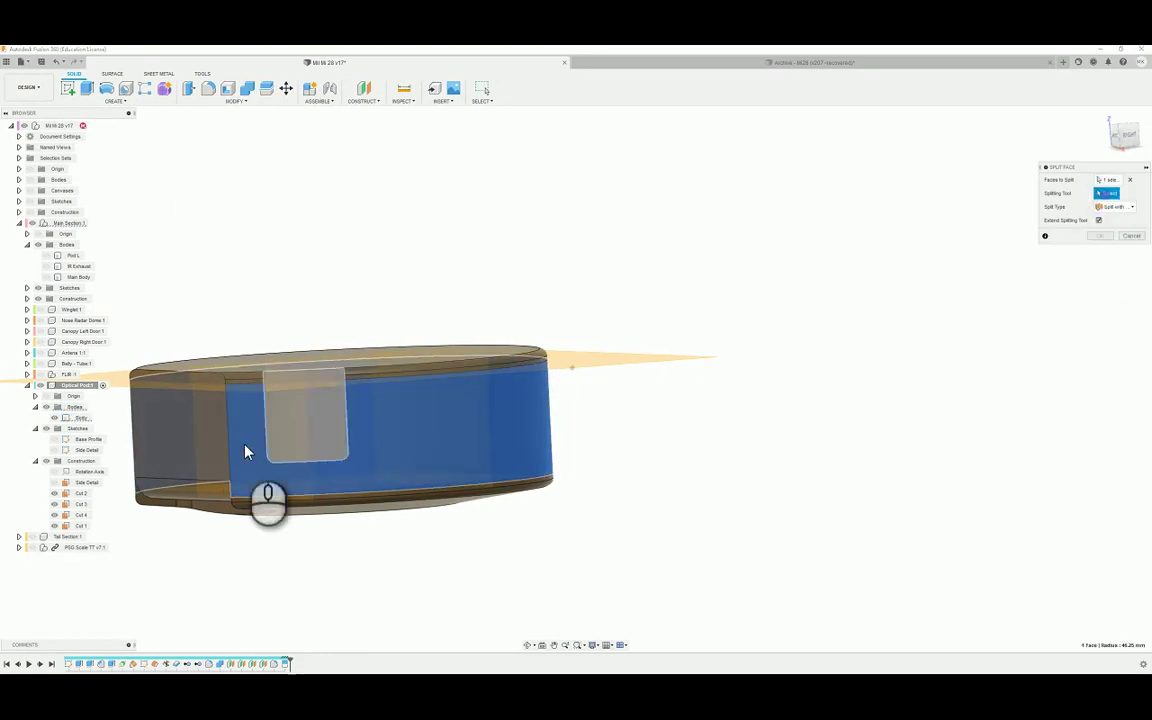
click(82, 515)
click(84, 504)
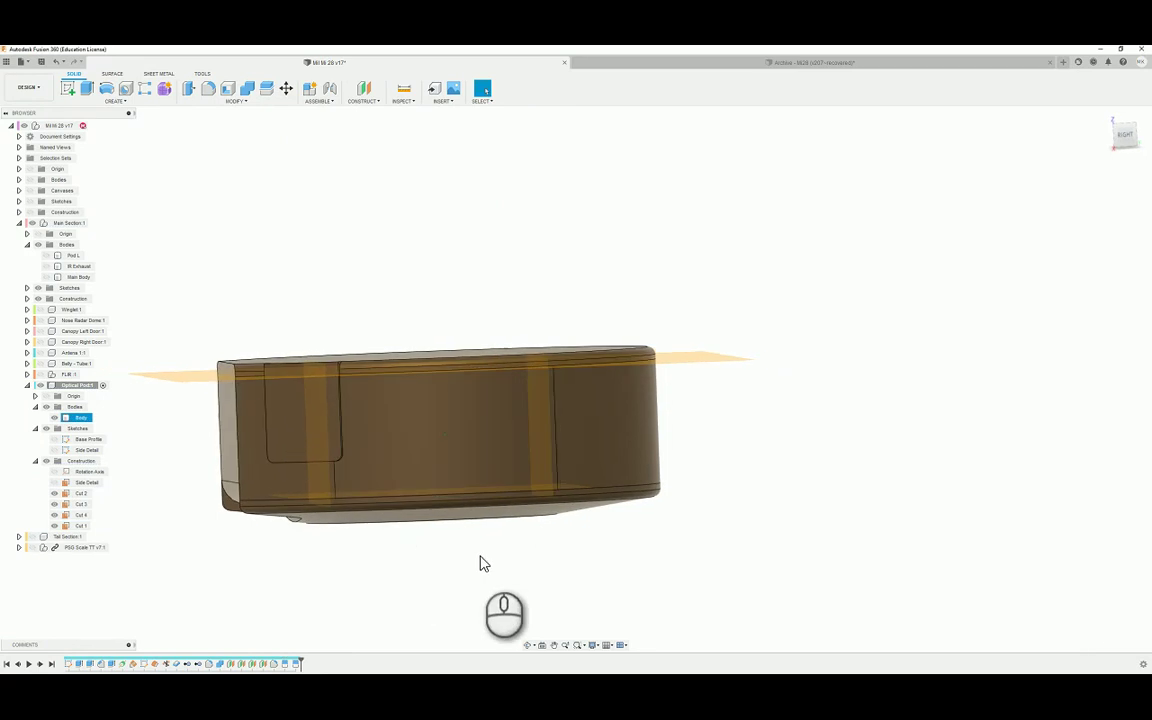
Step: Hide the pod's construction planes and inspect the split edges outlining the panels on the curved side face
click(46, 461)
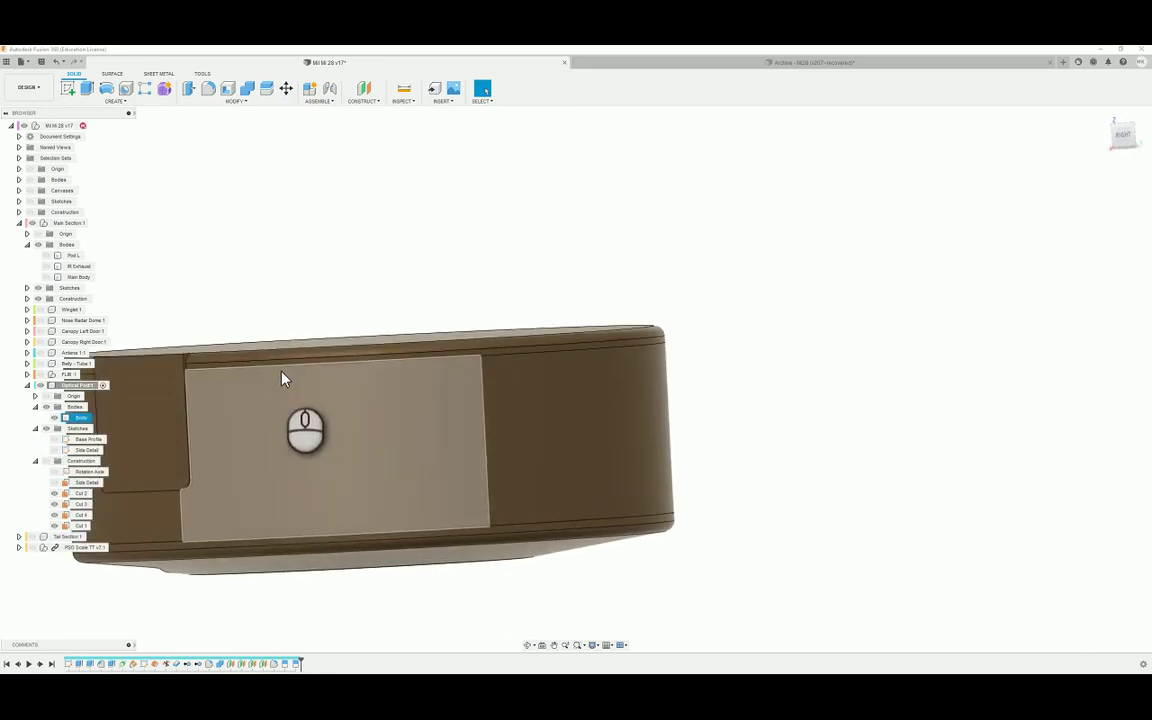
click(373, 358)
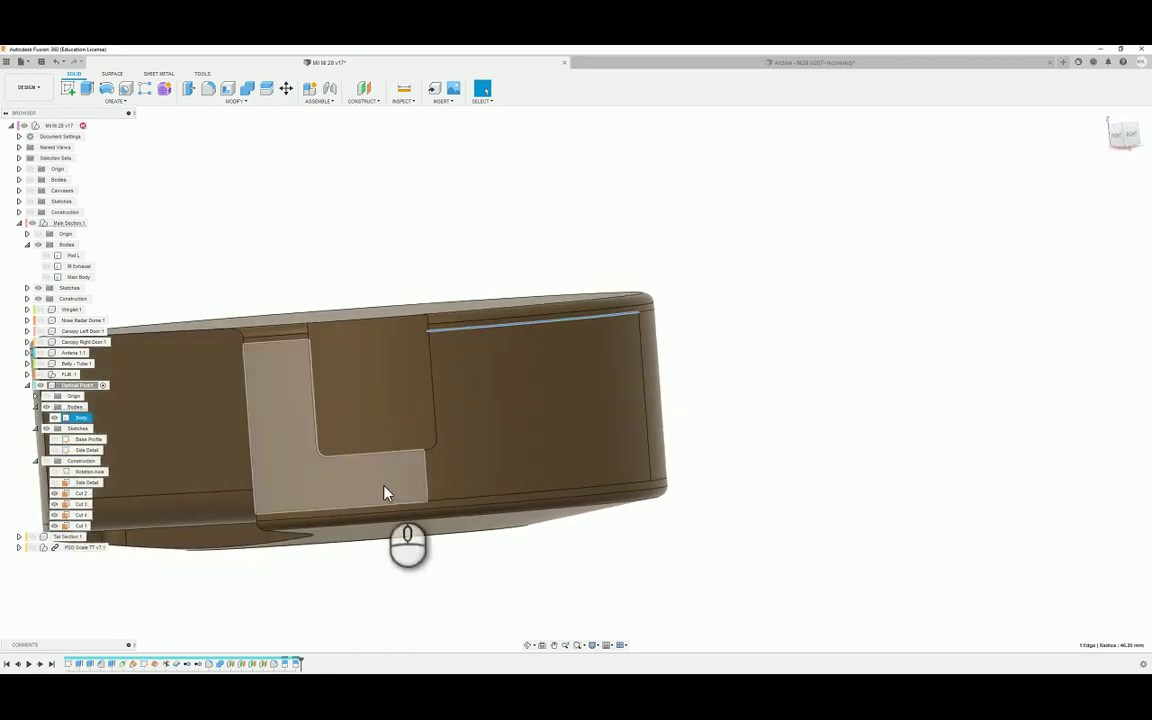
click(429, 474)
click(582, 530)
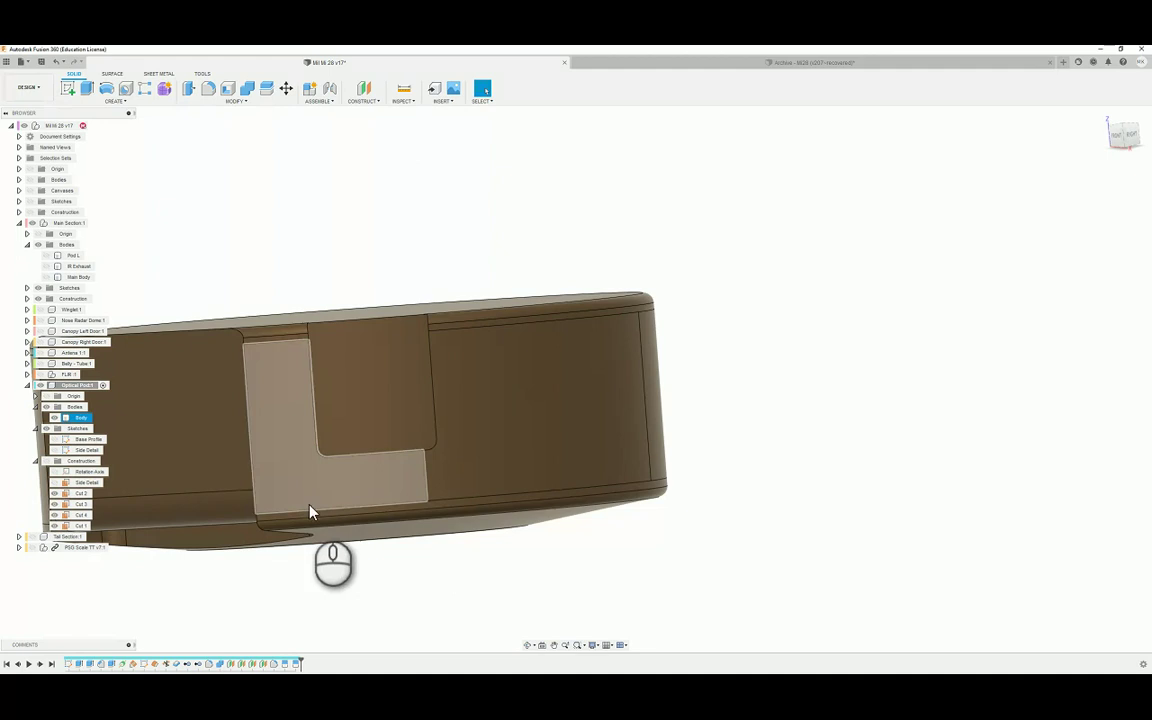
shift+middle_drag(319, 519, 399, 342)
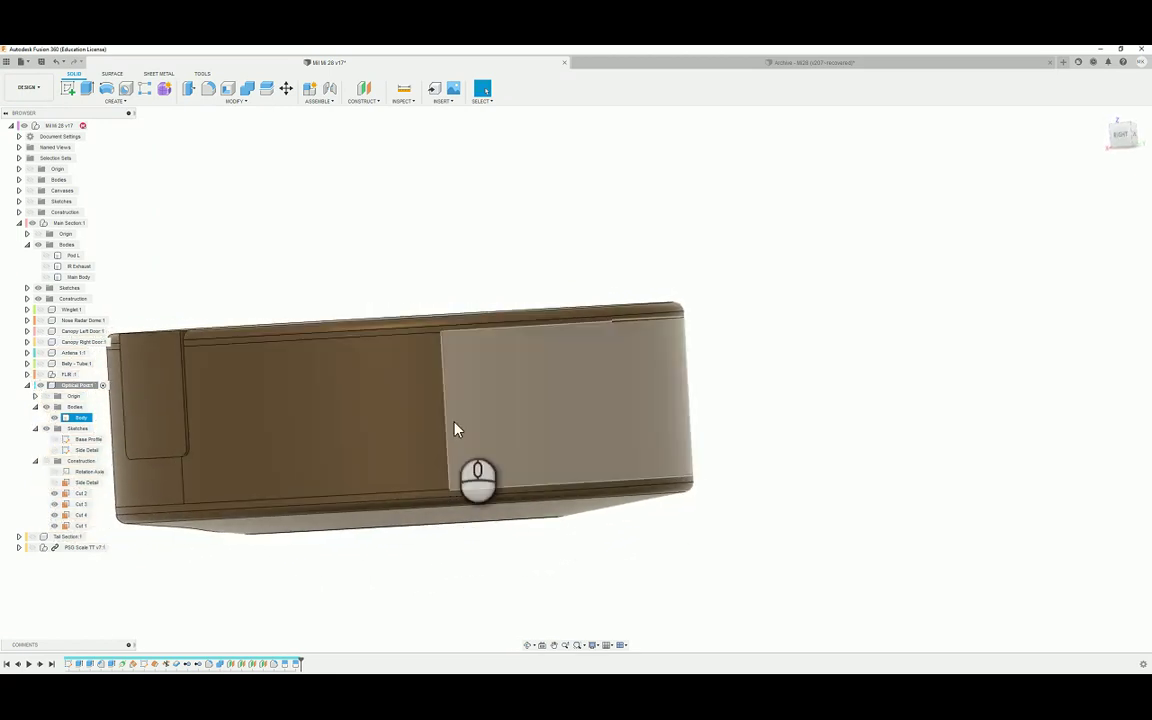
shift+middle_drag(302, 481, 236, 116)
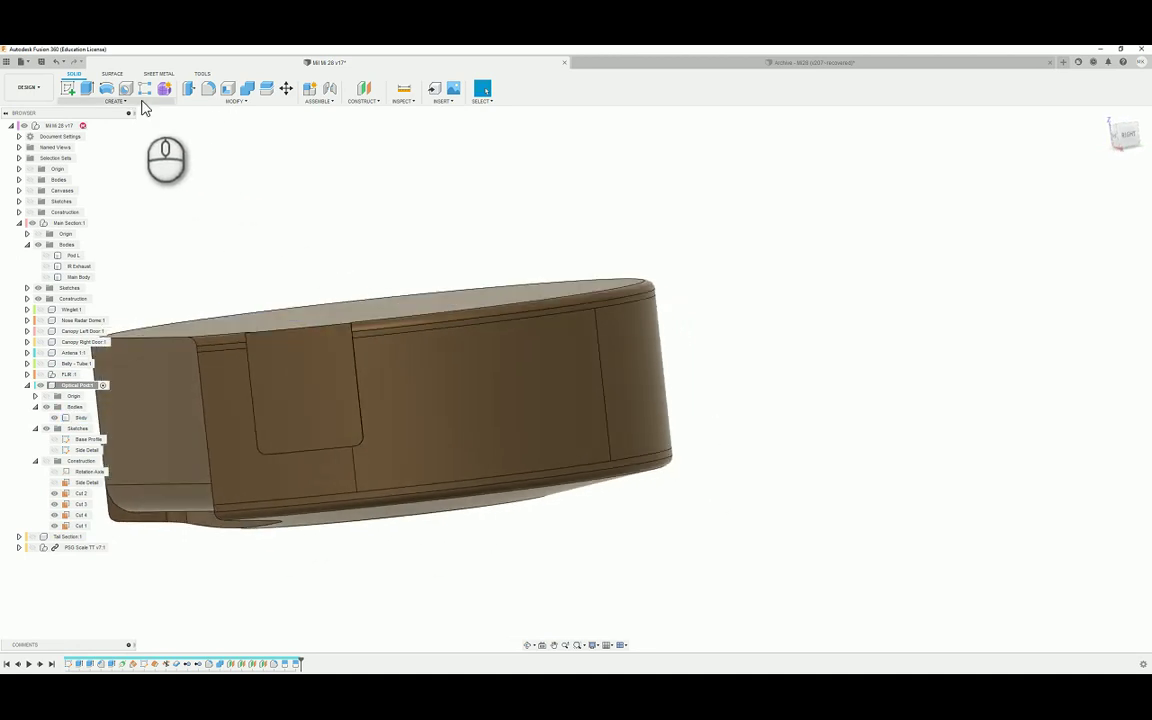
Step: Cut a 0.50 mm circular Pipe groove into the body along the upper horizontal split edge of the pod's side
click(140, 103)
mouse_move(158, 103)
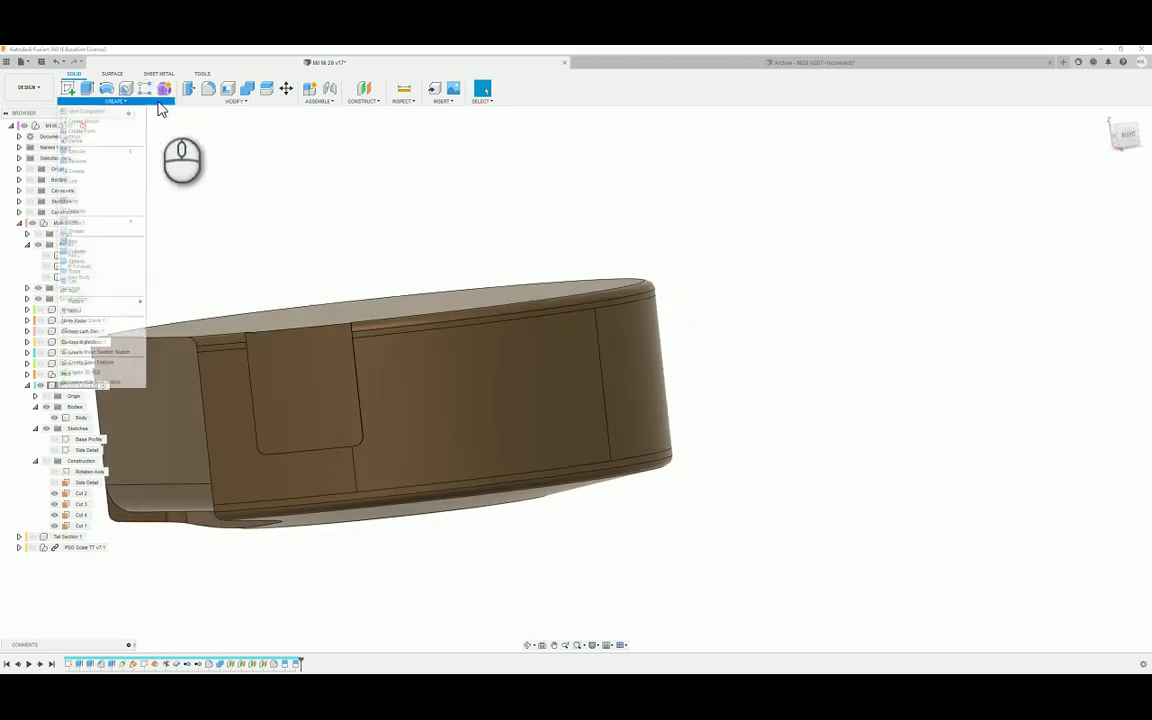
click(108, 291)
shift+middle_drag(509, 283, 565, 284)
click(489, 279)
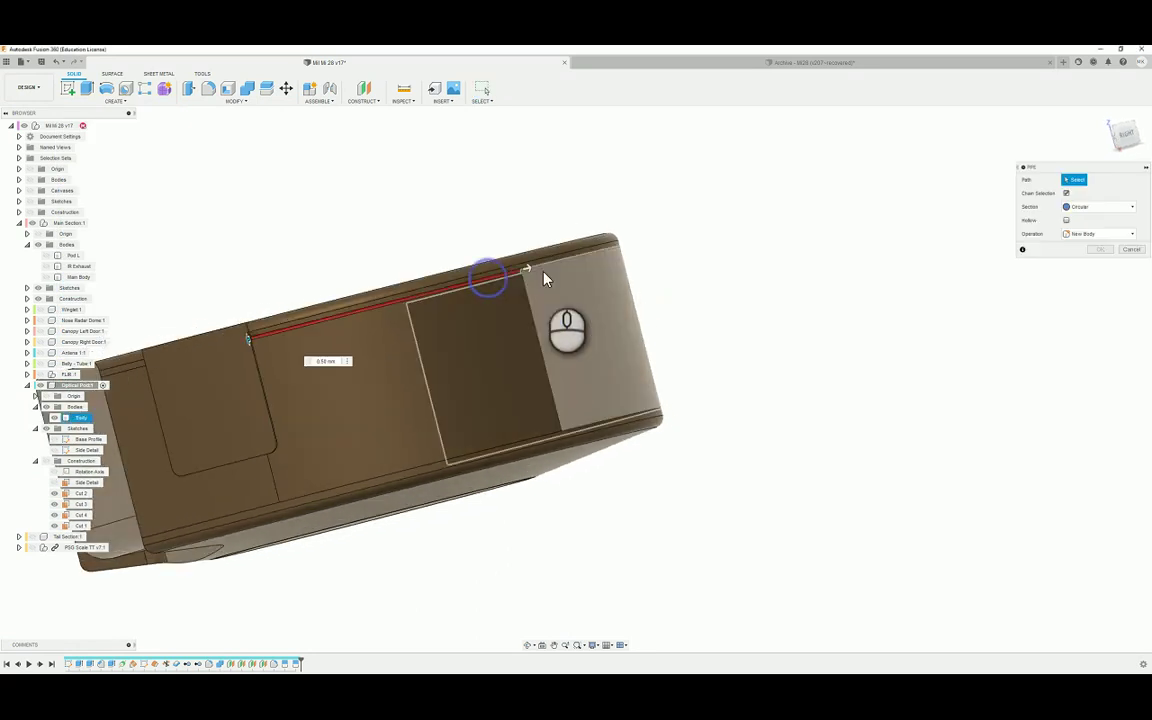
shift+middle_drag(777, 255, 790, 285)
click(1100, 292)
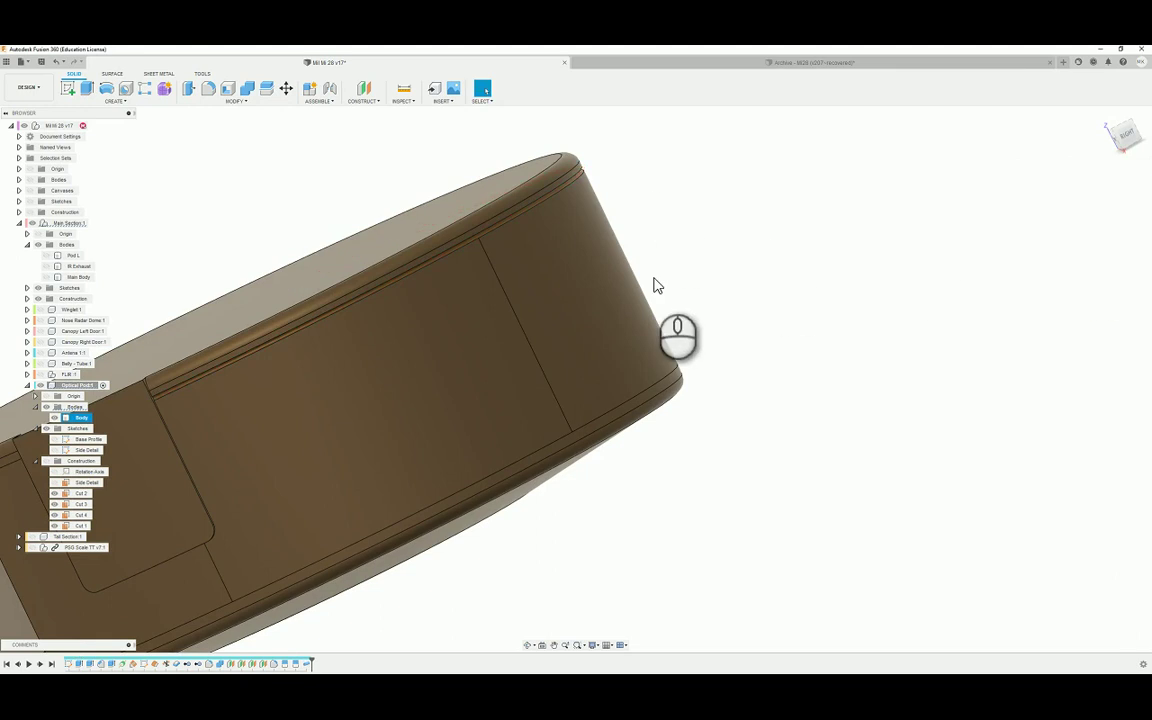
Step: Cut a 0.50 mm circular Pipe groove into the body along the vertical split edge of the pod's side panel
shift+middle_drag(653, 285, 129, 105)
click(118, 101)
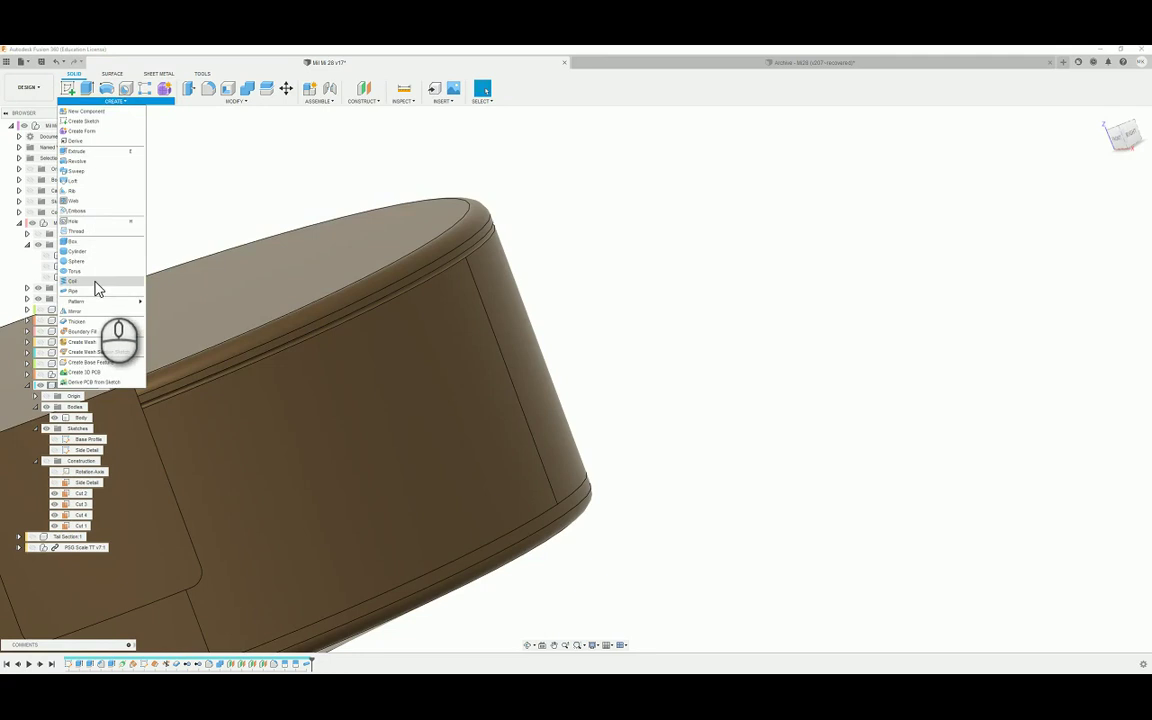
click(80, 291)
click(472, 274)
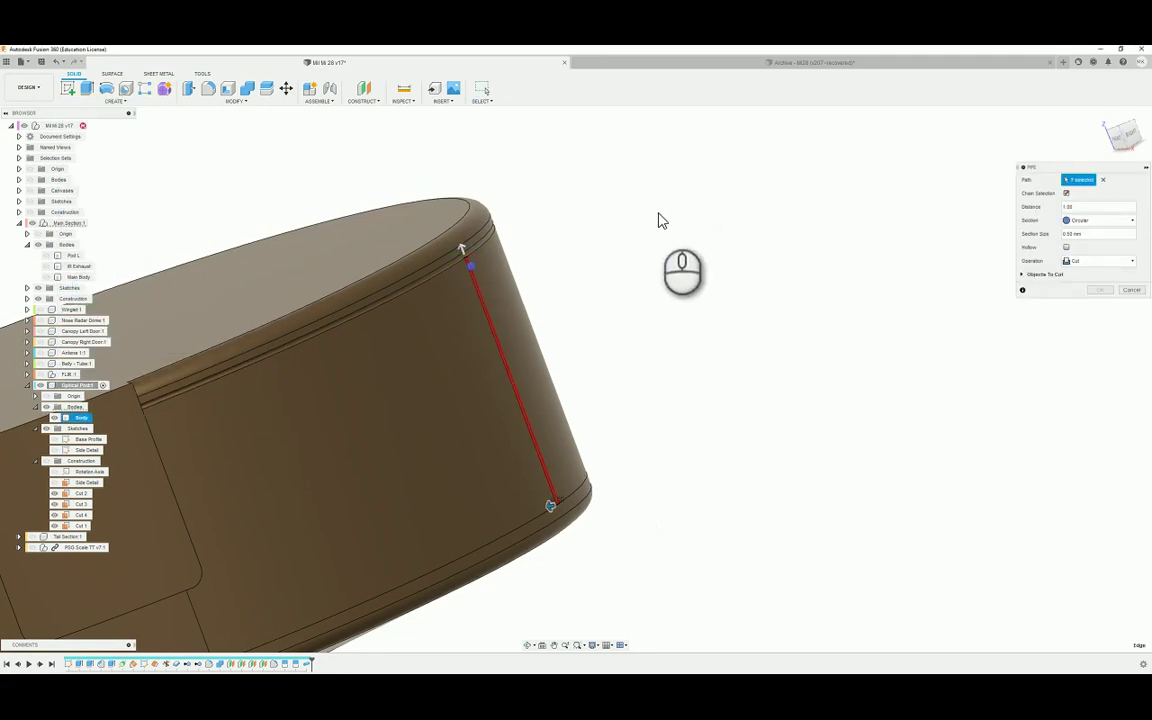
shift+middle_drag(658, 221, 688, 273)
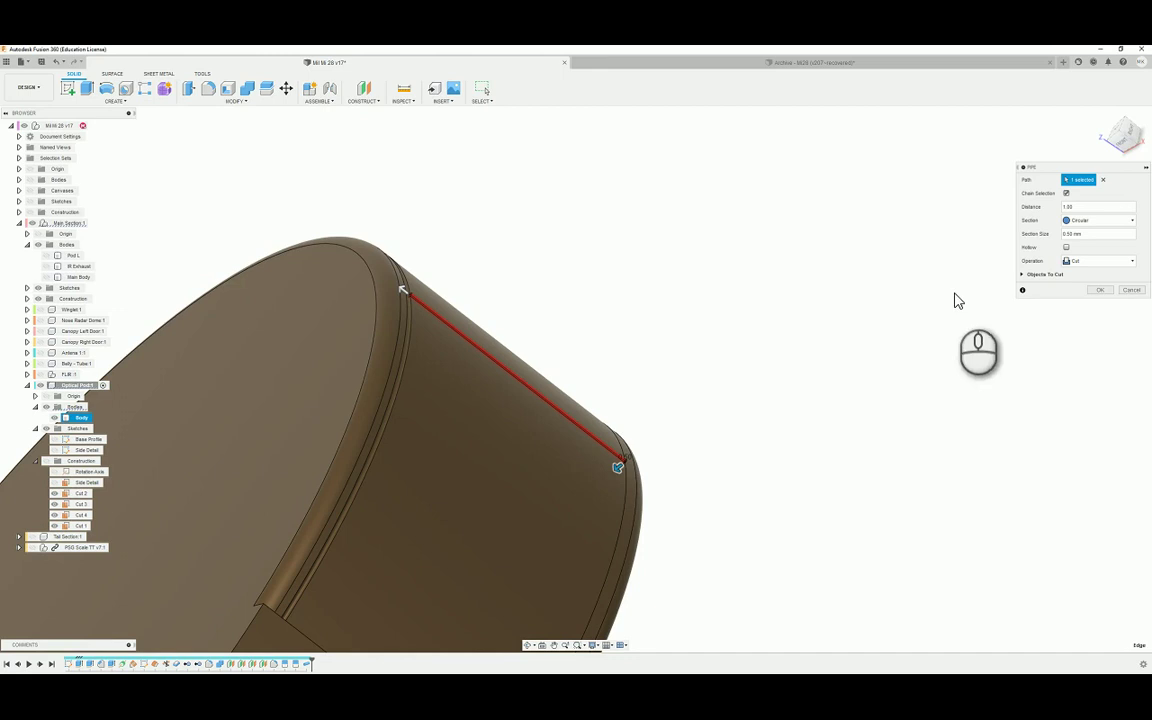
click(1098, 290)
Step: Inspect where the two pipe grooves meet on the pod's side, and delete both Pipe features from the design history
shift+middle_drag(440, 300, 290, 262)
click(291, 259)
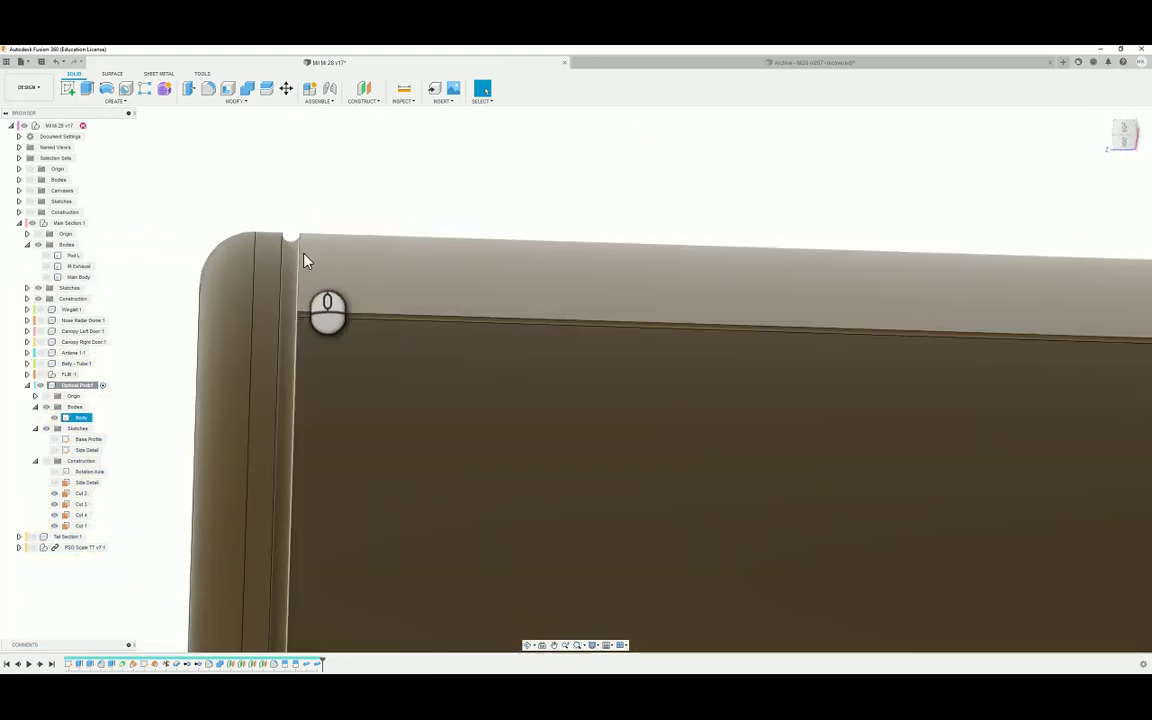
shift+middle_drag(293, 335, 306, 667)
click(307, 664)
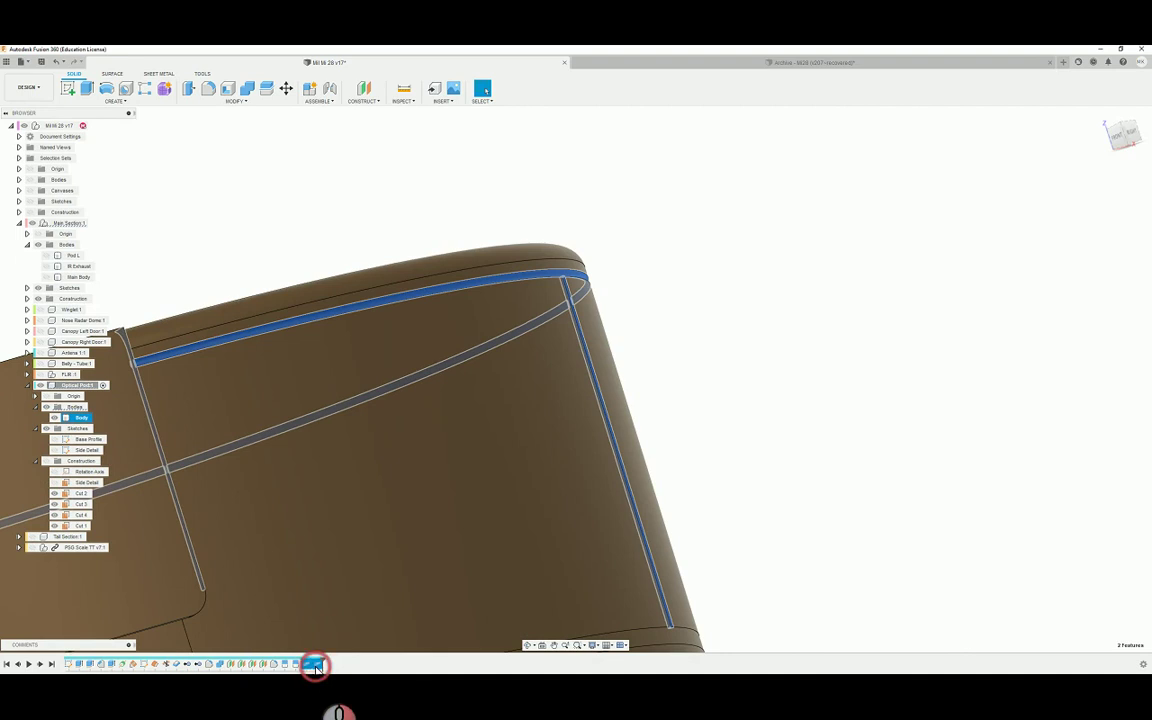
shift+middle_drag(530, 558, 205, 651)
click(307, 664)
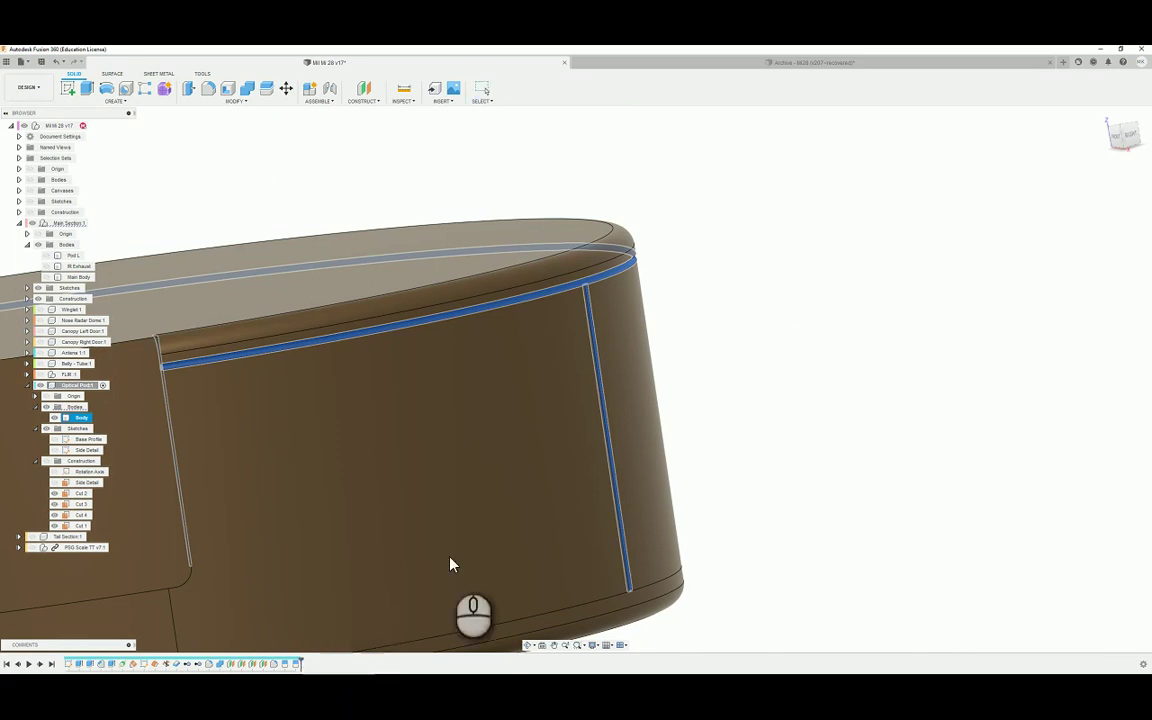
Step: Create a 0.50 mm circular Pipe as a new body along the upper horizontal split edge and name it Cut 1
shift+middle_drag(450, 565, 107, 108)
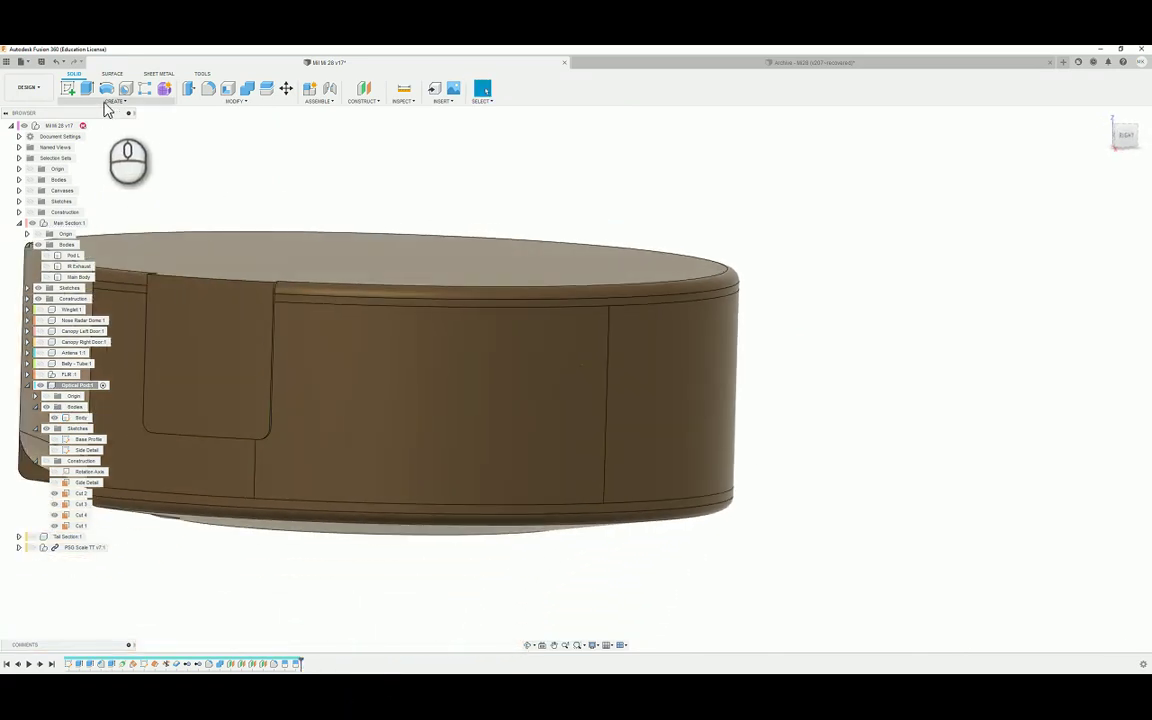
click(107, 106)
click(90, 288)
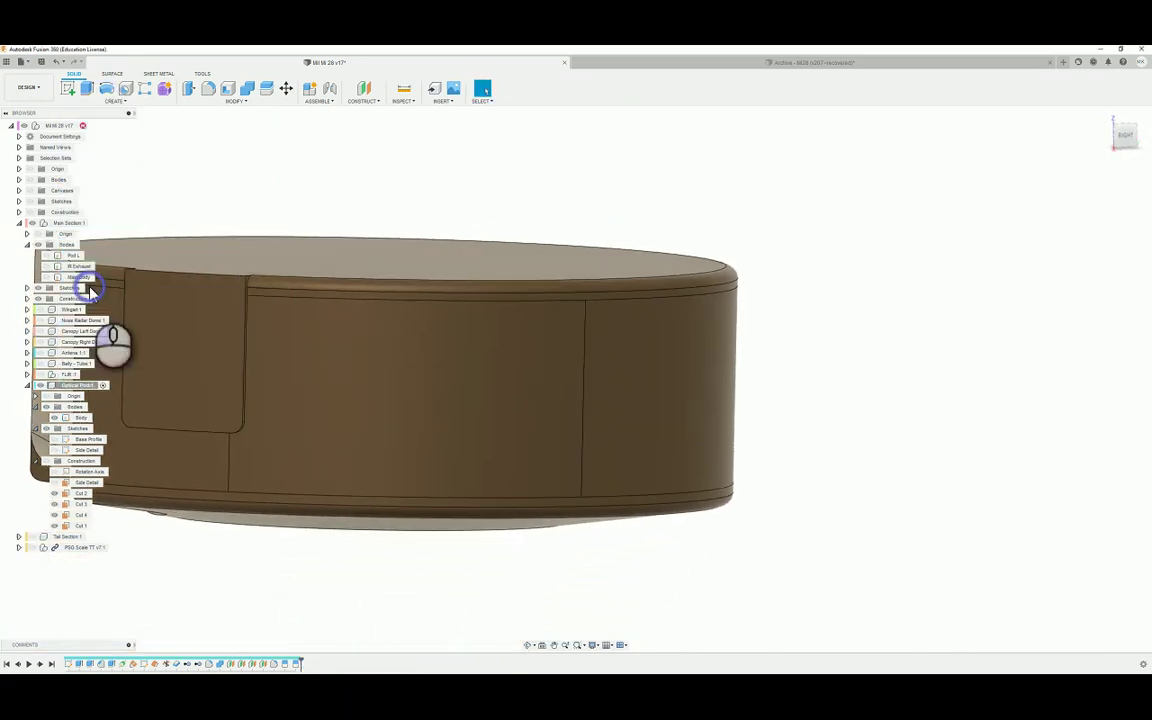
shift+middle_drag(90, 288, 610, 295)
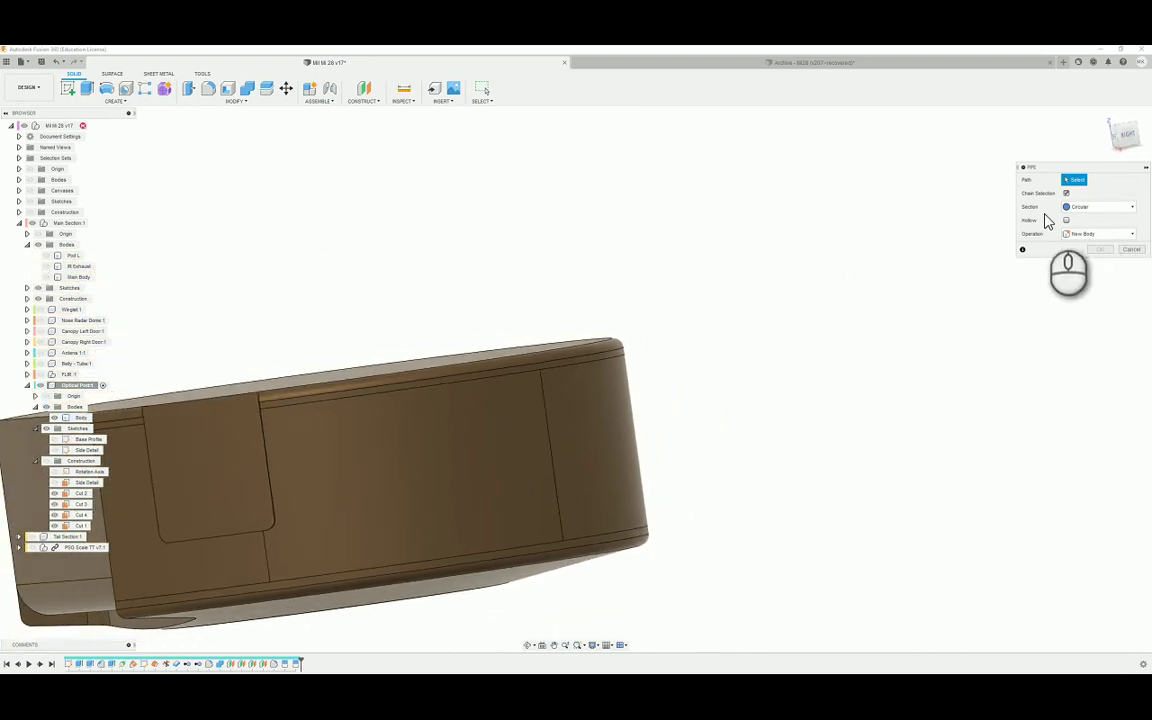
shift+middle_drag(1047, 220, 1022, 319)
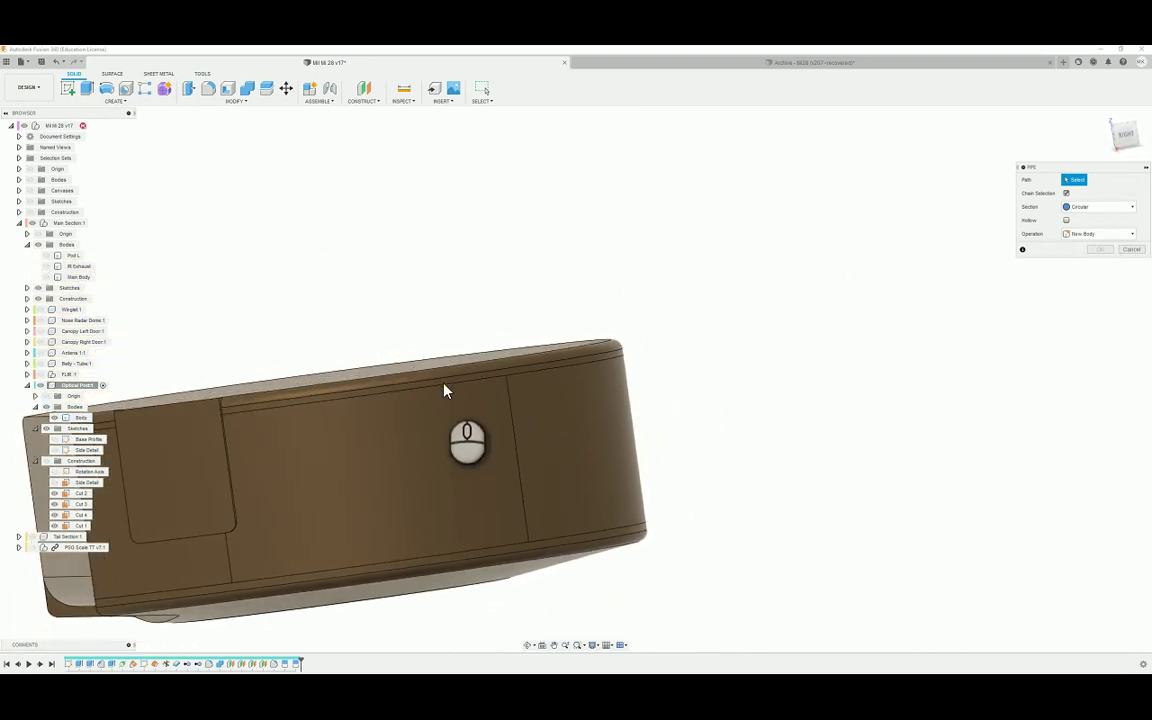
click(520, 373)
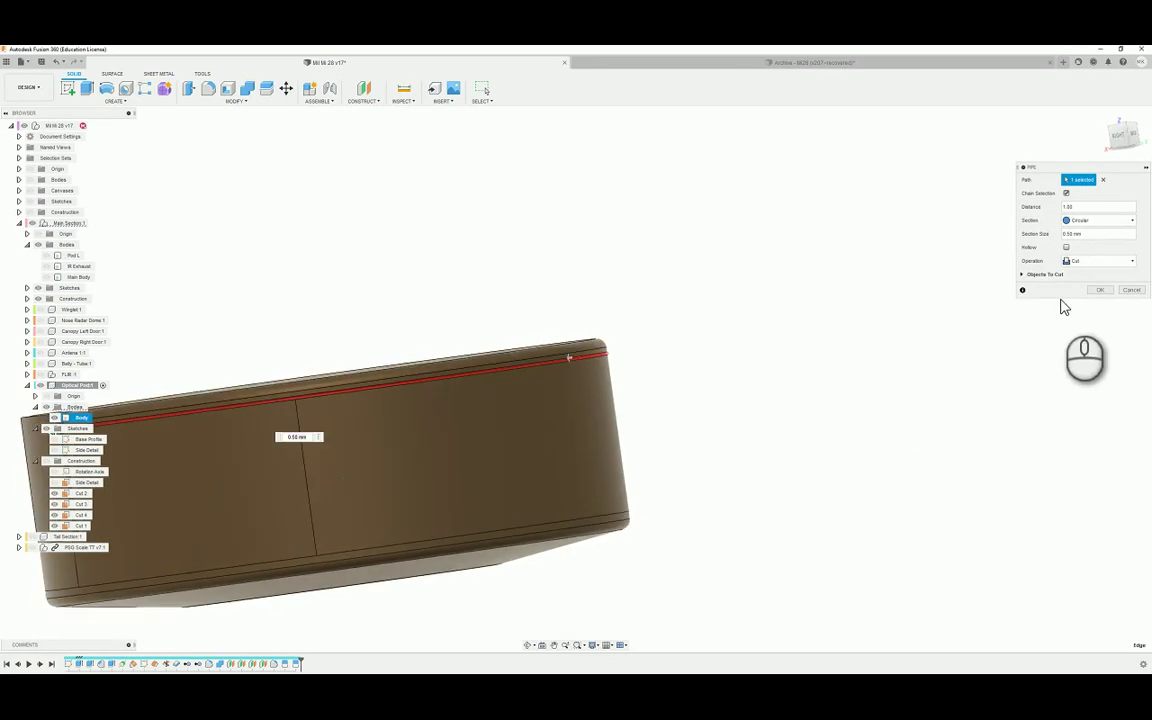
click(1098, 260)
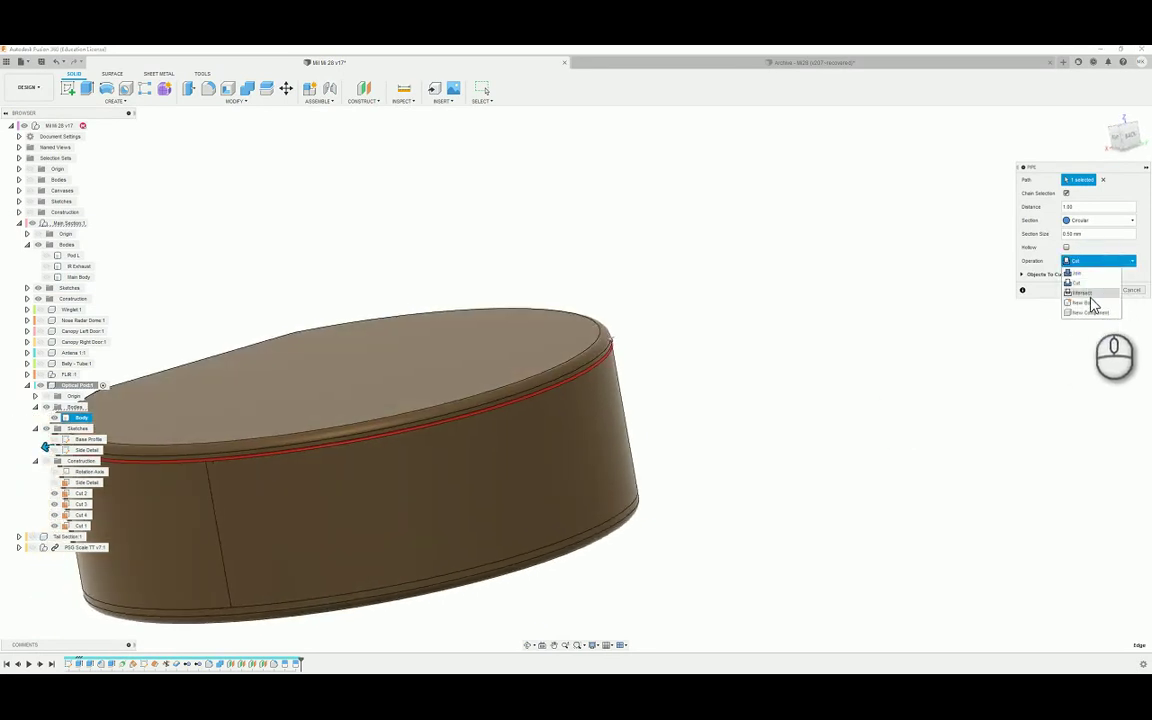
click(1090, 304)
shift+middle_drag(760, 355, 828, 268)
click(1097, 276)
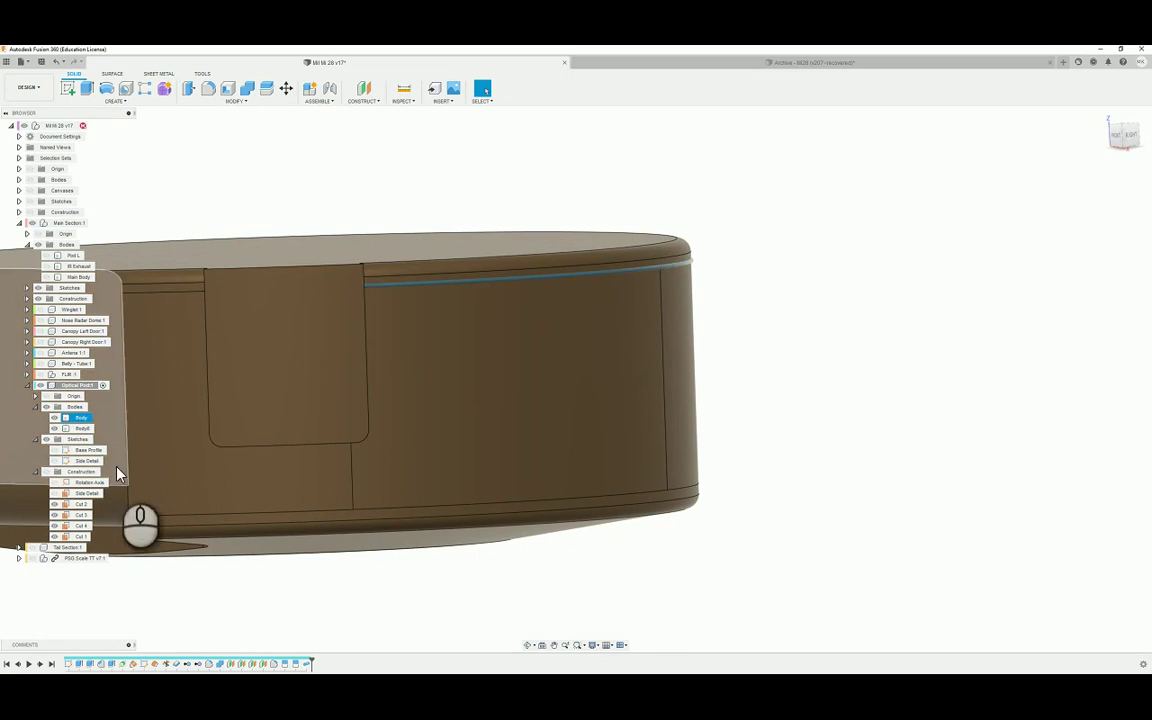
click(84, 429)
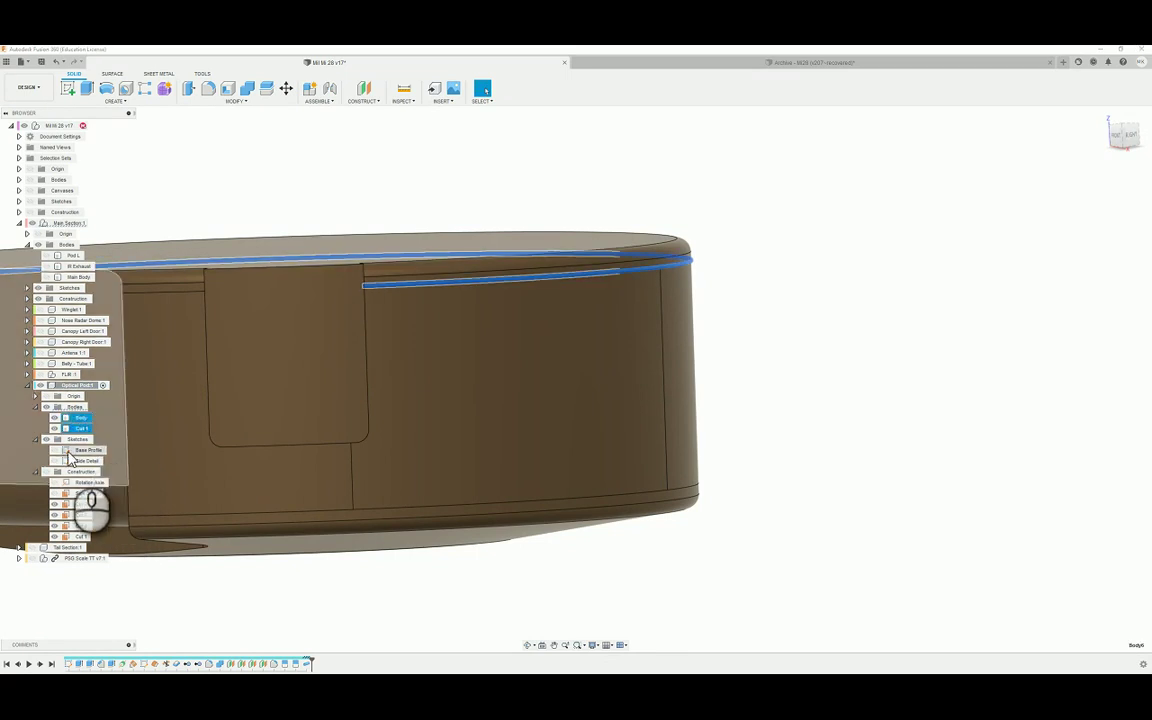
Step: Create a 0.50 mm circular Pipe as a new body along the lower horizontal split edge of the pod's side
right_click(205, 150)
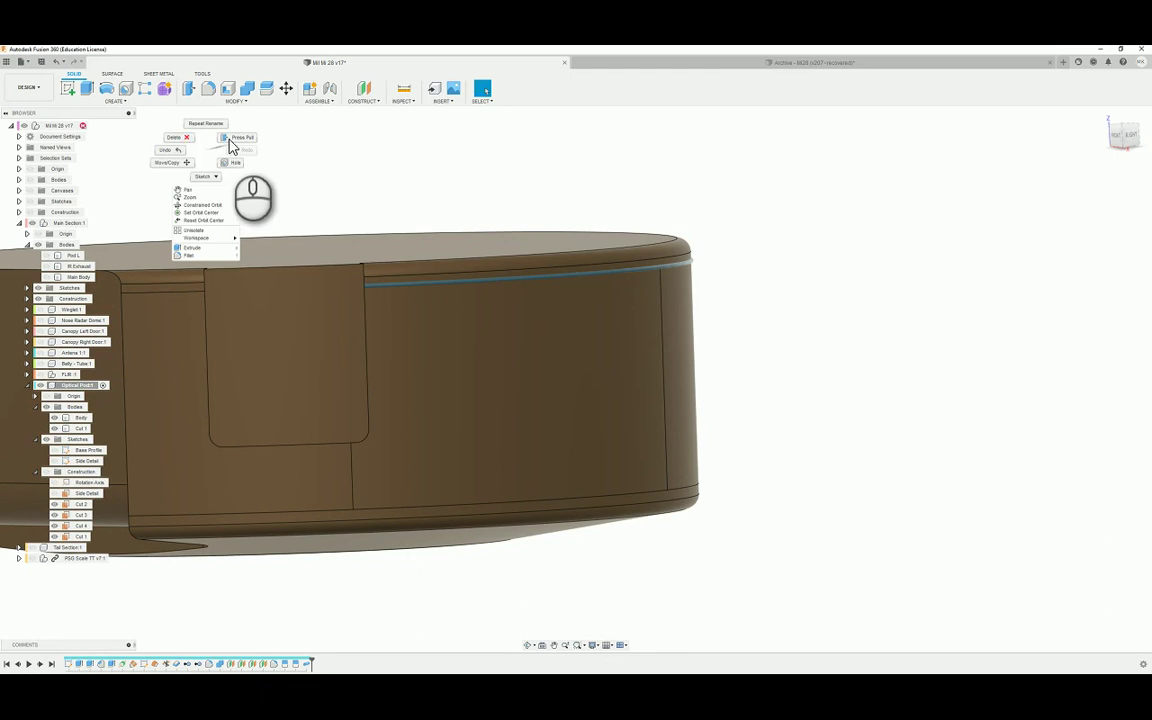
click(122, 106)
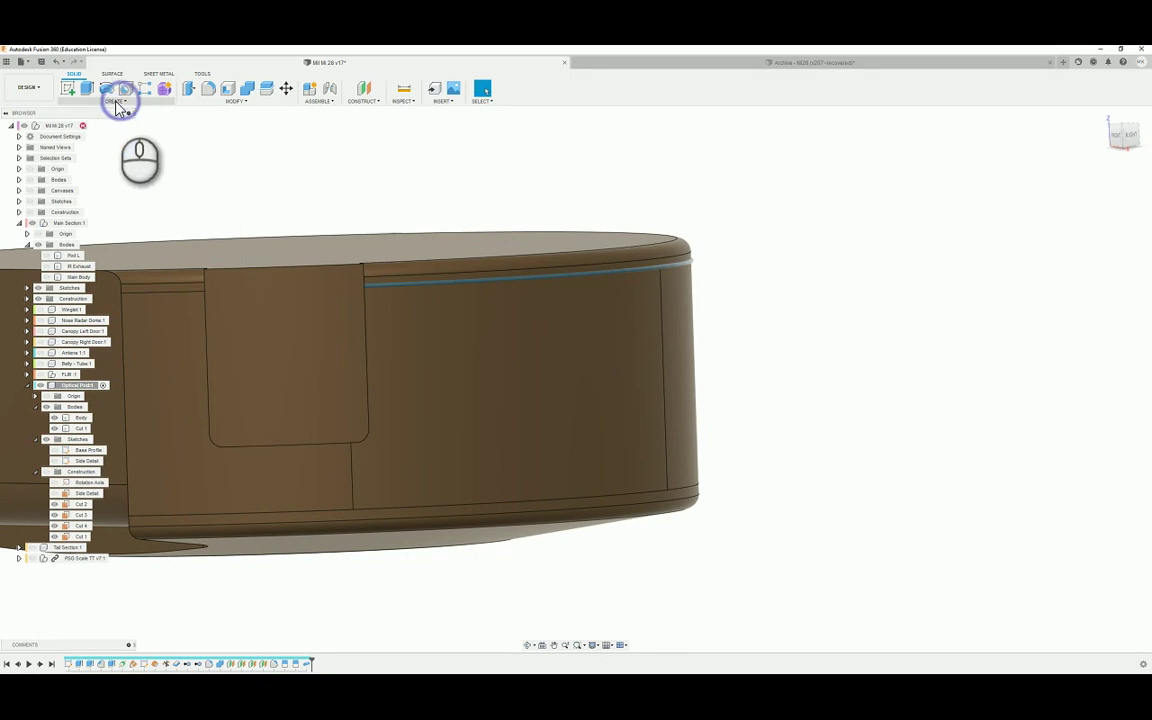
click(88, 292)
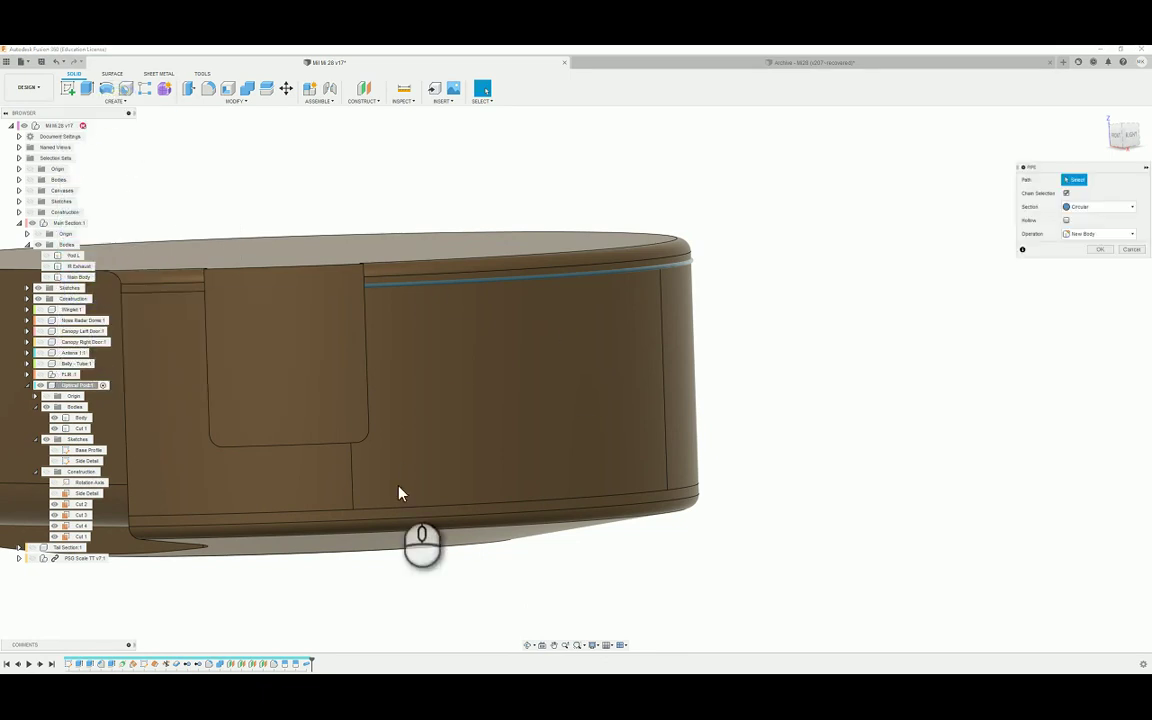
click(372, 512)
shift+middle_drag(311, 514, 830, 245)
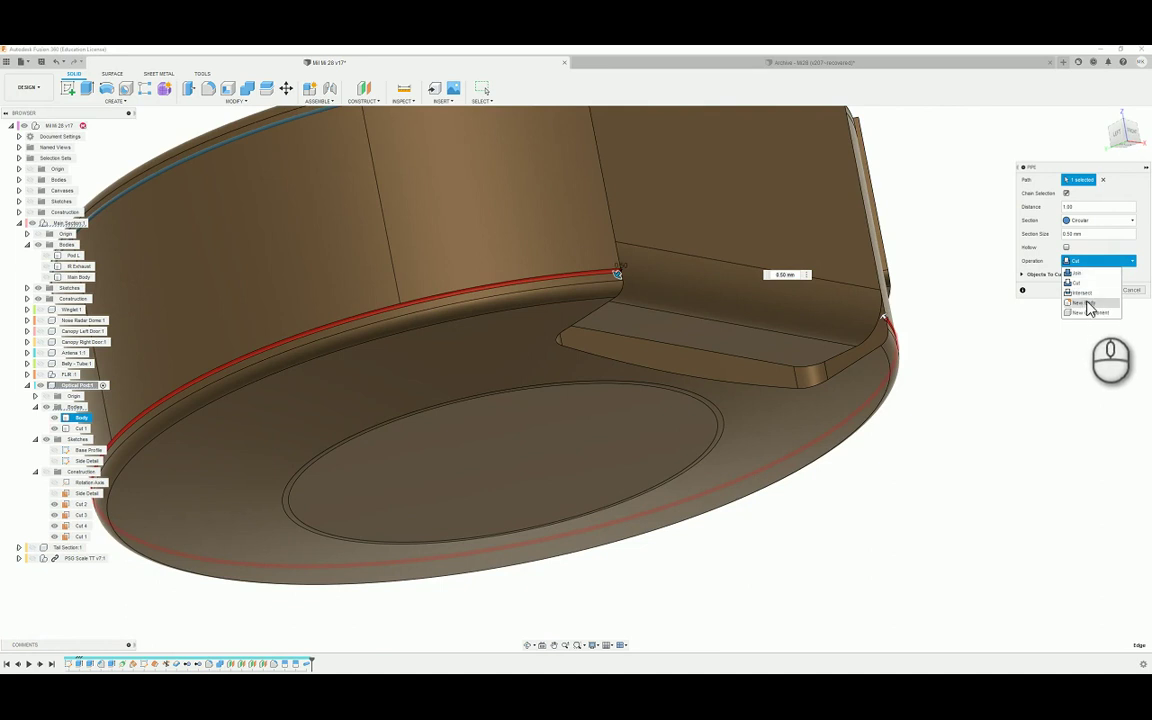
click(1088, 308)
shift+middle_drag(861, 244, 1098, 284)
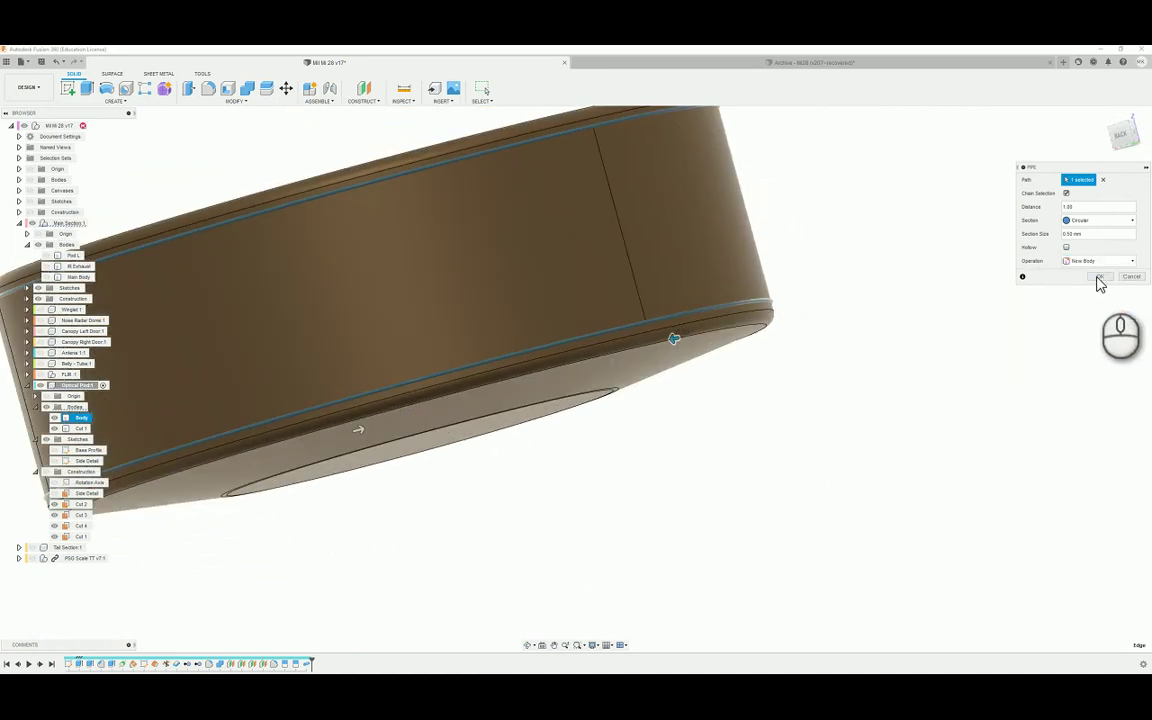
click(1098, 278)
Step: Rename the pipe body along the pod's lower split edge as Cut 2
shift+middle_drag(329, 257, 40, 455)
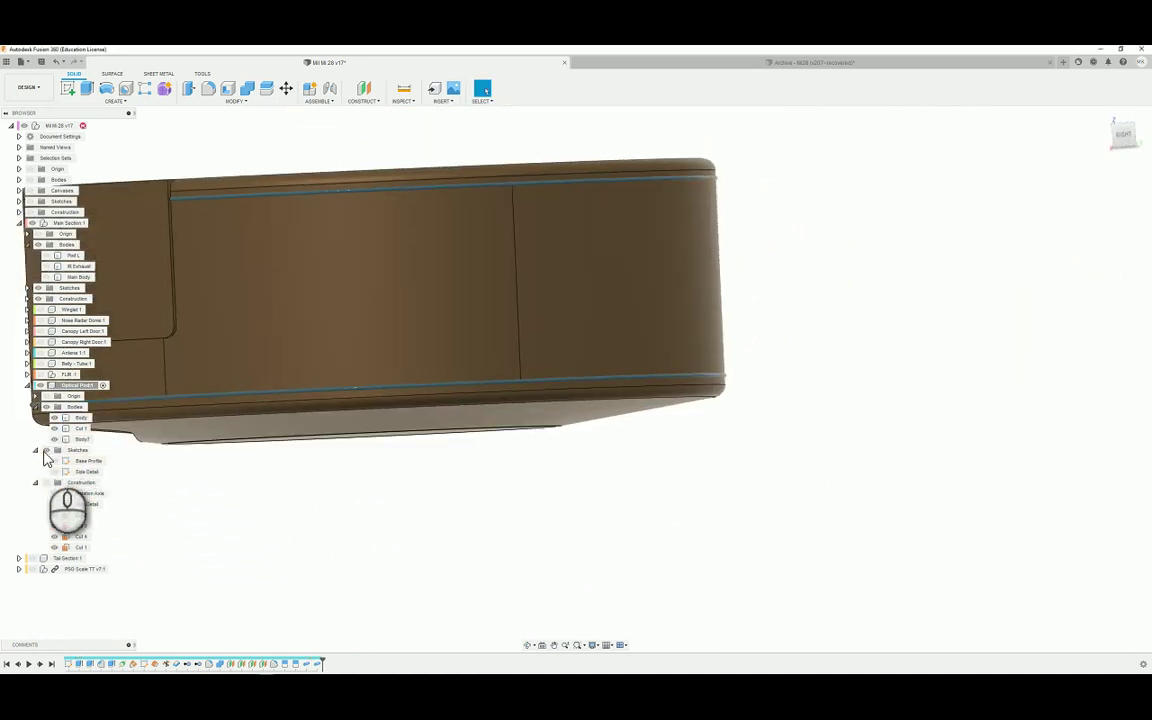
click(83, 440)
double_click(84, 440)
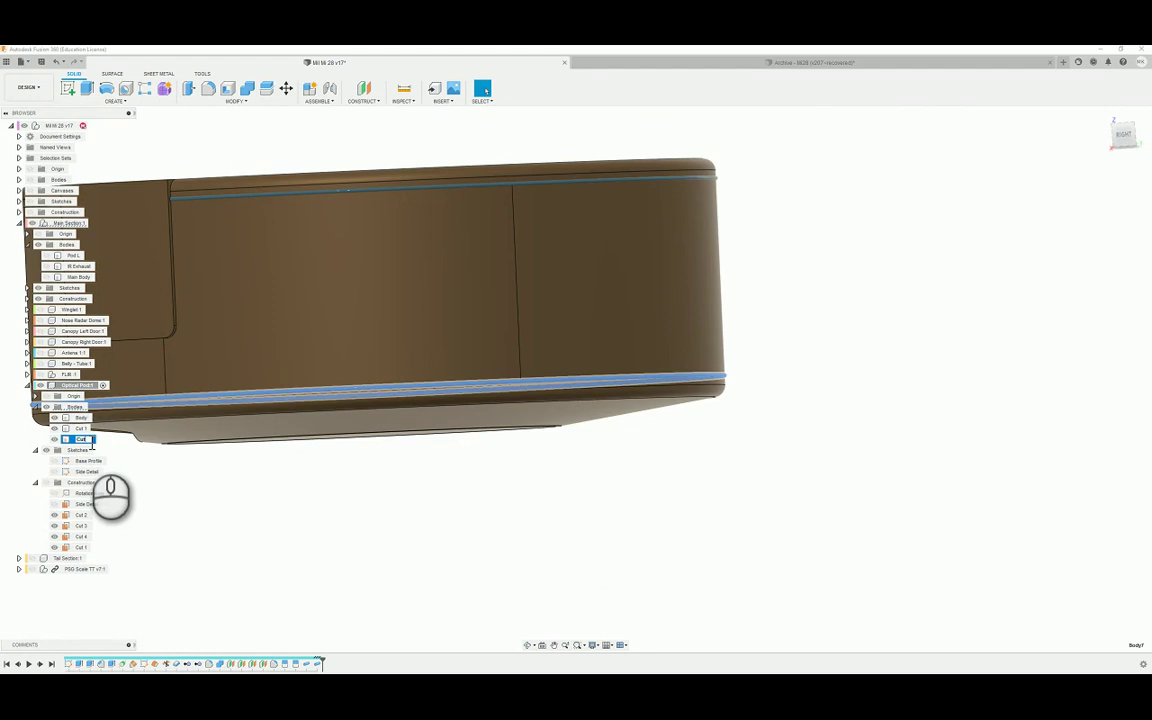
key(Return)
click(330, 576)
Step: Create a 0.50 mm circular Pipe as a new body along the short upper split edge beside the rounded side panel
shift+middle_drag(289, 222, 232, 116)
right_click(174, 172)
click(118, 99)
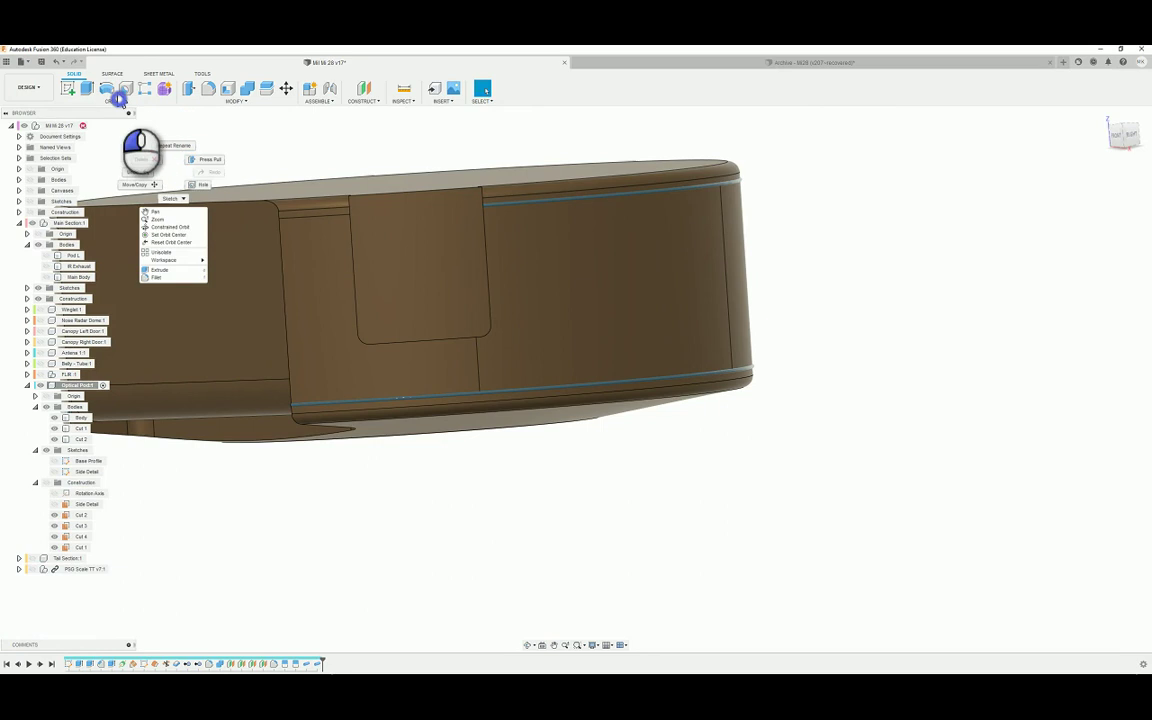
click(114, 101)
click(87, 292)
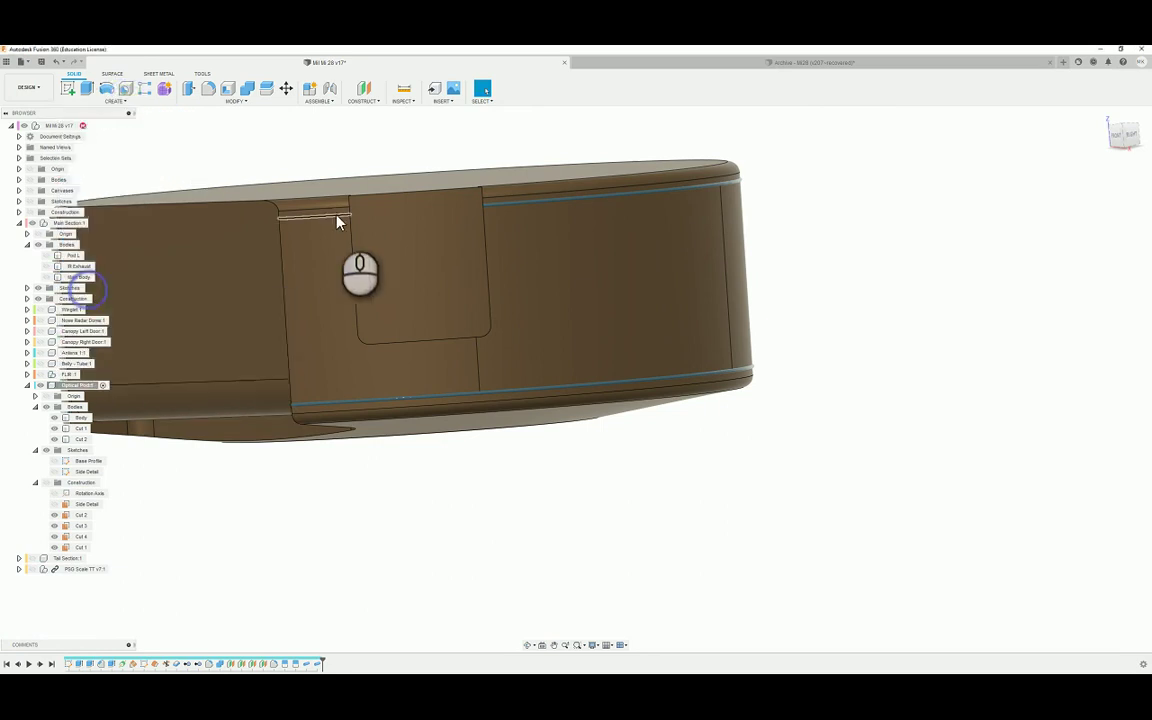
click(340, 216)
click(1089, 259)
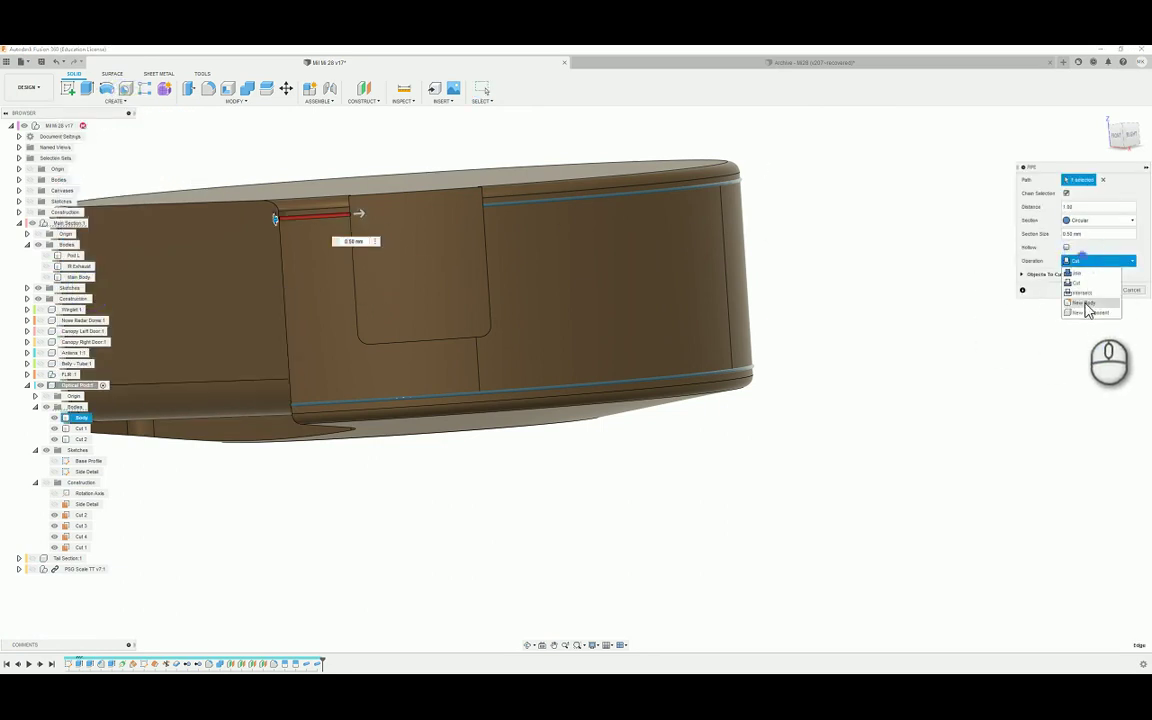
click(1087, 303)
click(1103, 279)
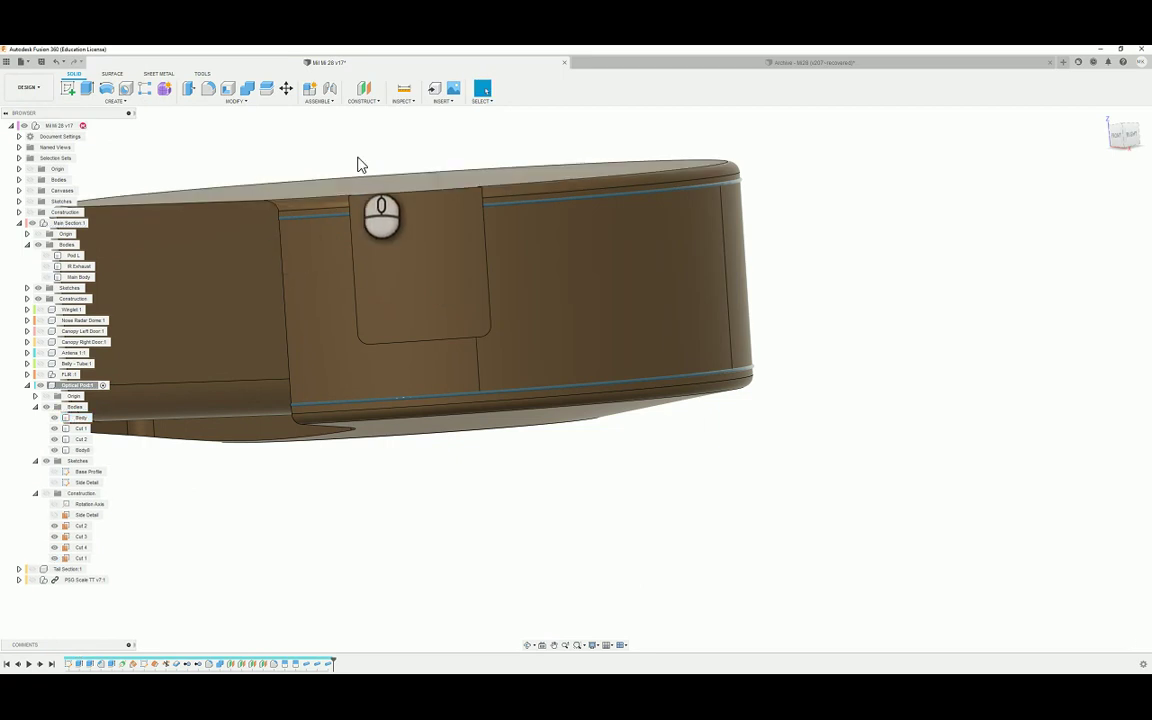
Step: Create a 0.50 mm Pipe as a new body along the short vertical edge below the rounded panel, and name the two newest bodies Cut 3 and Cut 4
right_click(190, 155)
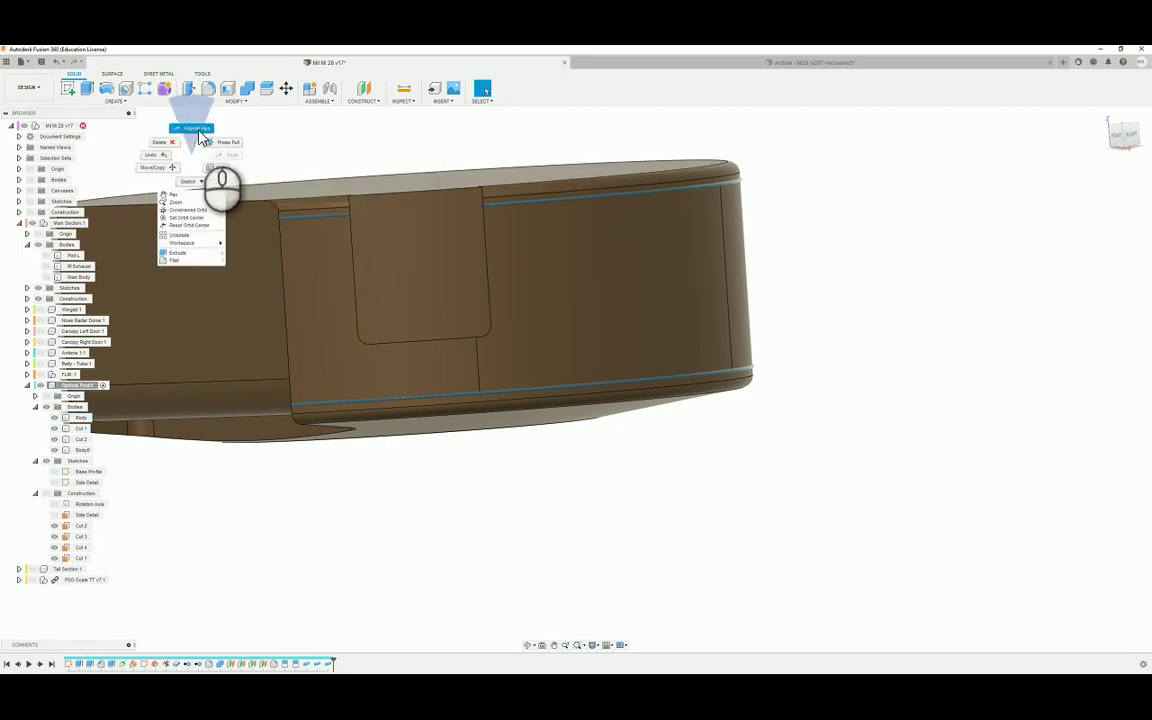
click(197, 129)
click(478, 356)
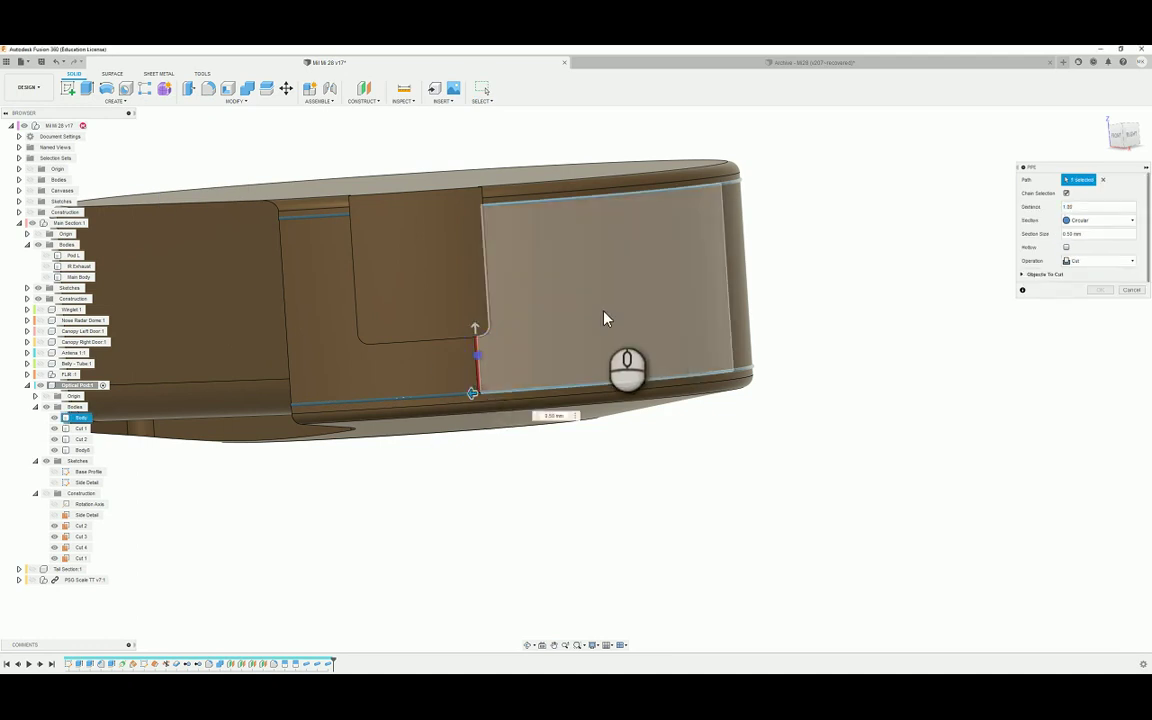
click(1103, 262)
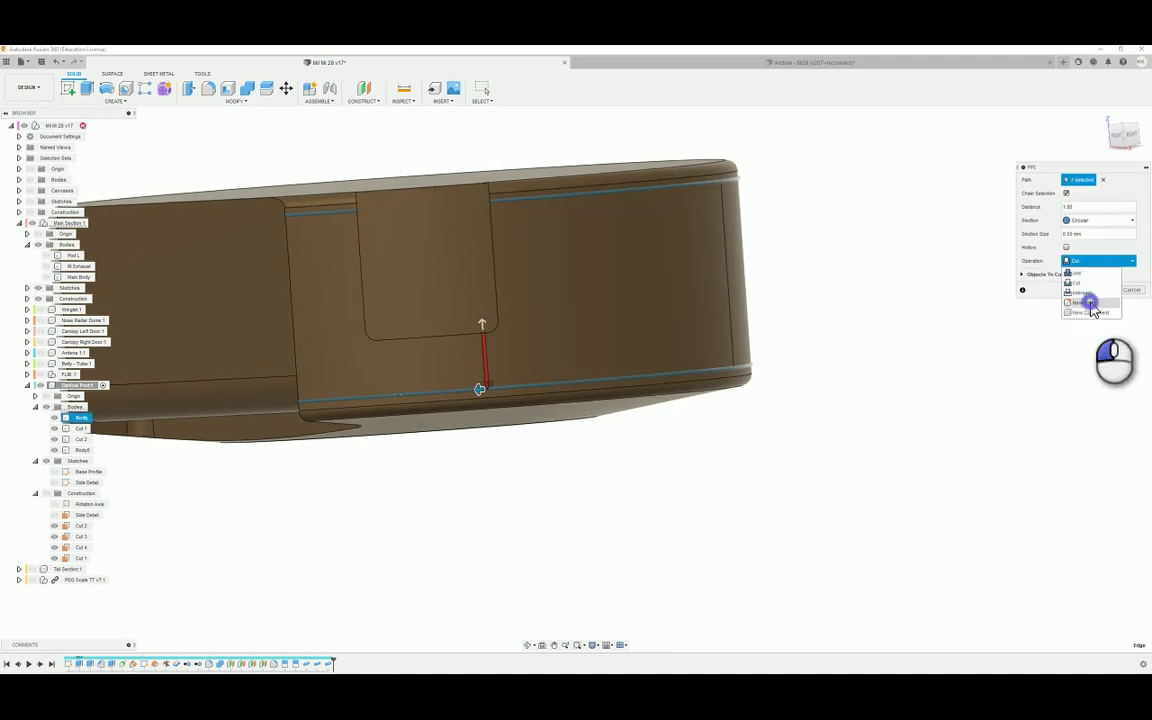
click(1092, 306)
click(1095, 276)
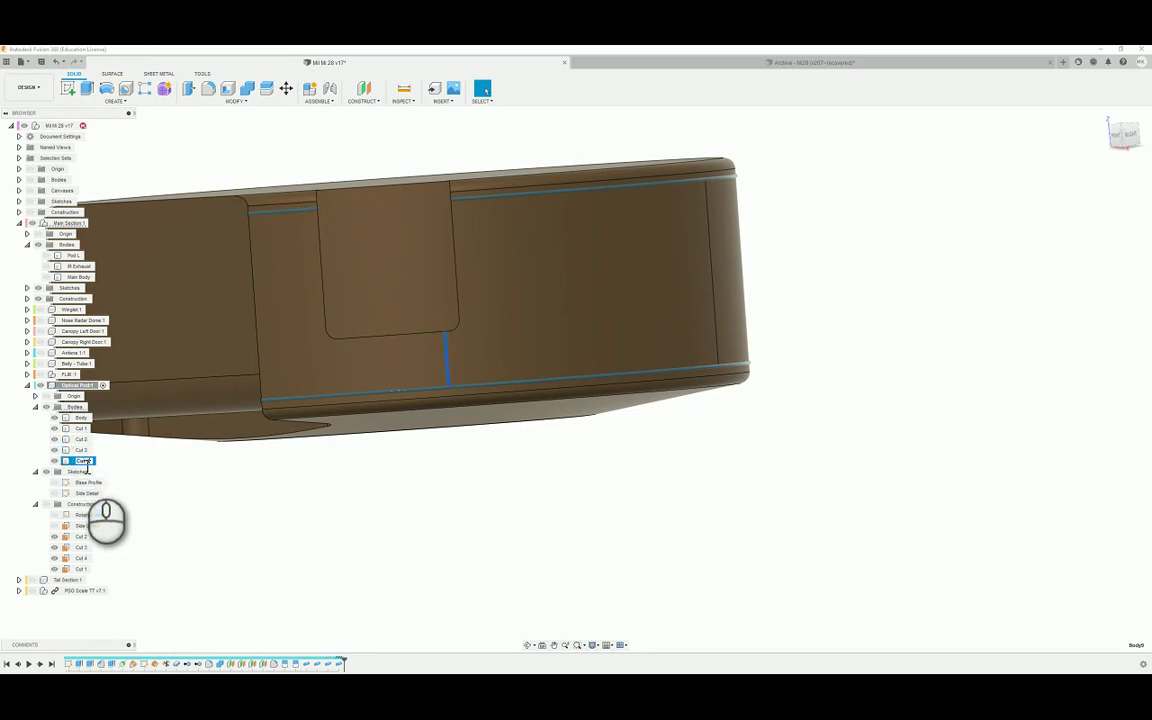
Step: Create a 0.50 mm circular Pipe as a new body along the full-height vertical split edge on the pod's right side
shift+middle_drag(700, 500, 787, 301)
right_click(788, 290)
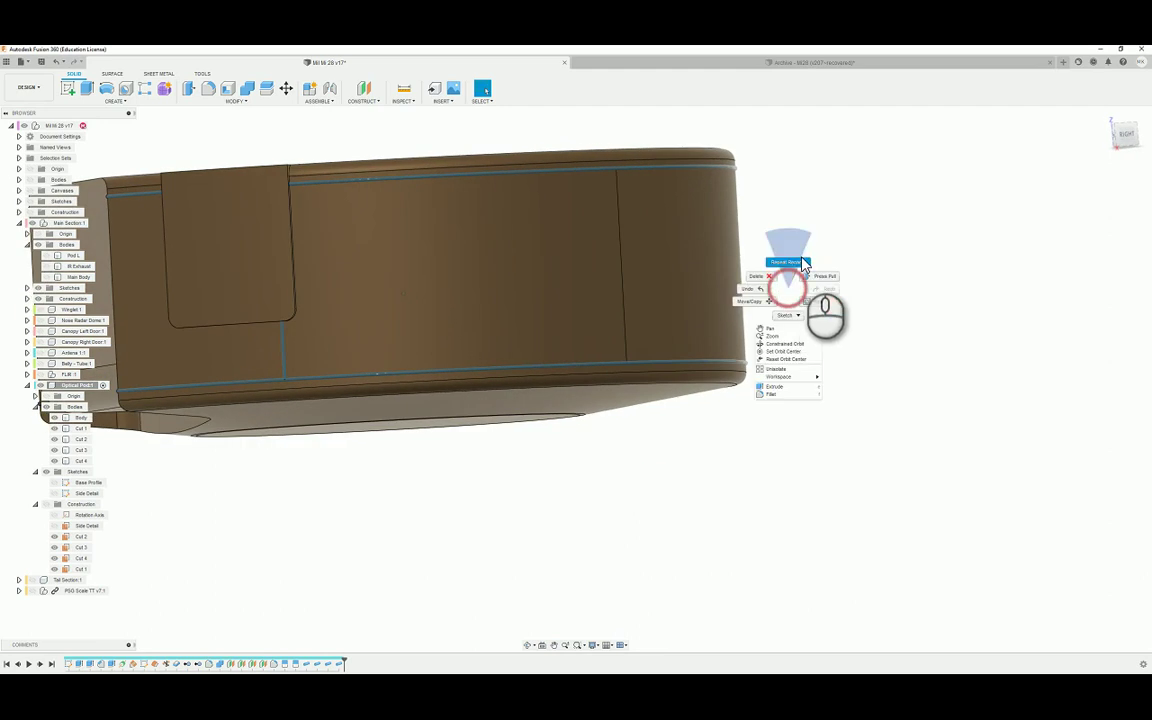
click(795, 231)
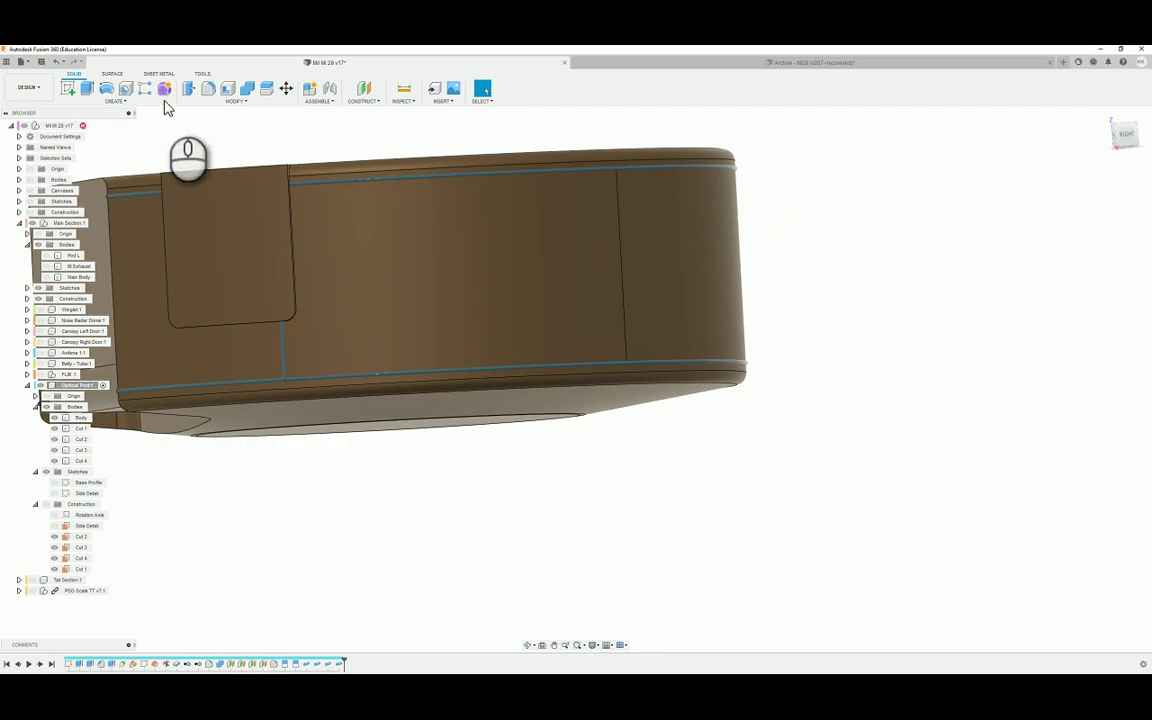
click(128, 102)
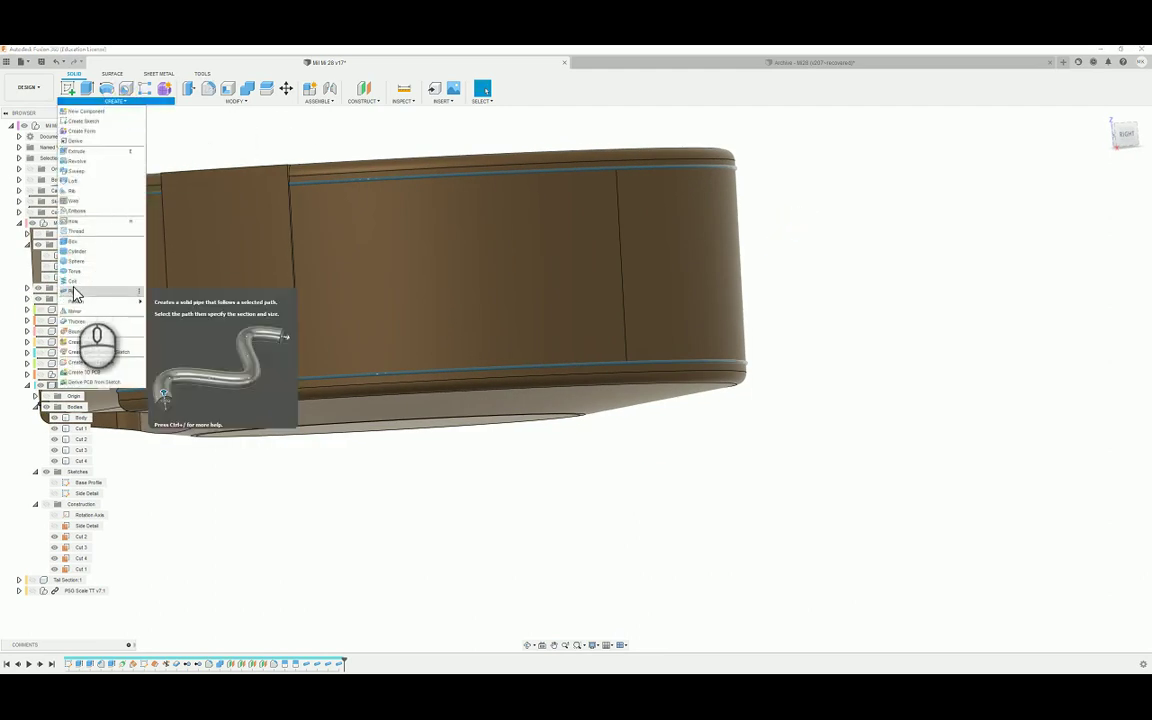
click(75, 291)
click(617, 194)
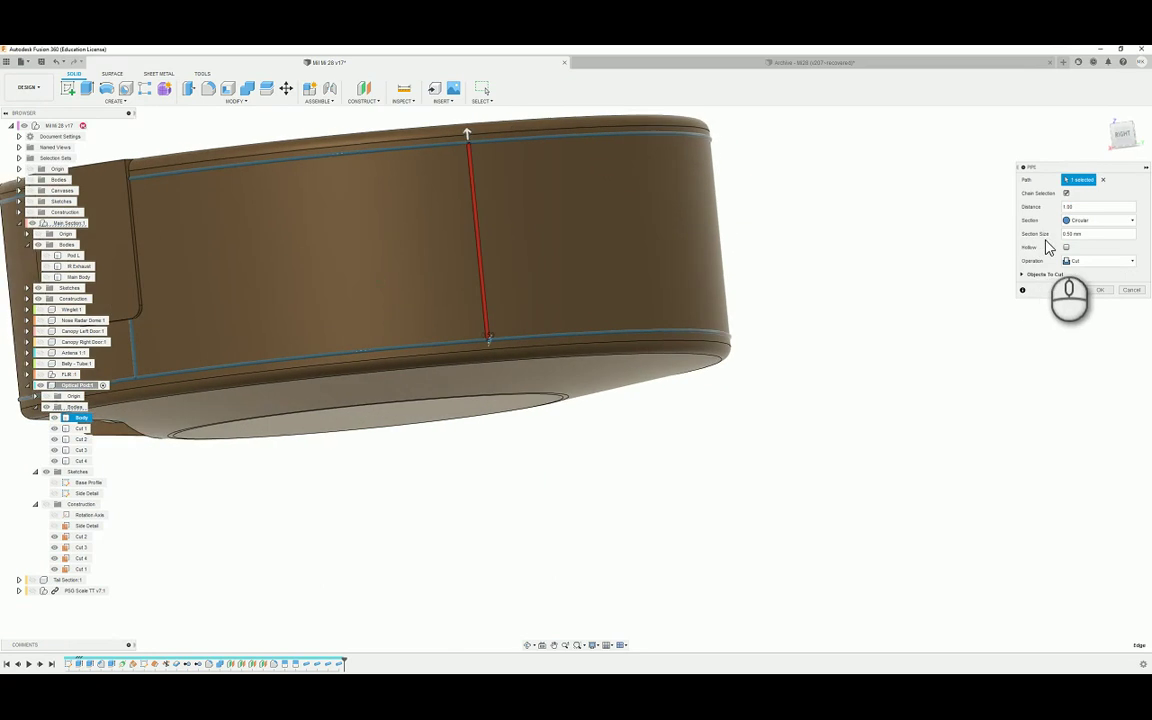
click(1078, 256)
click(1080, 300)
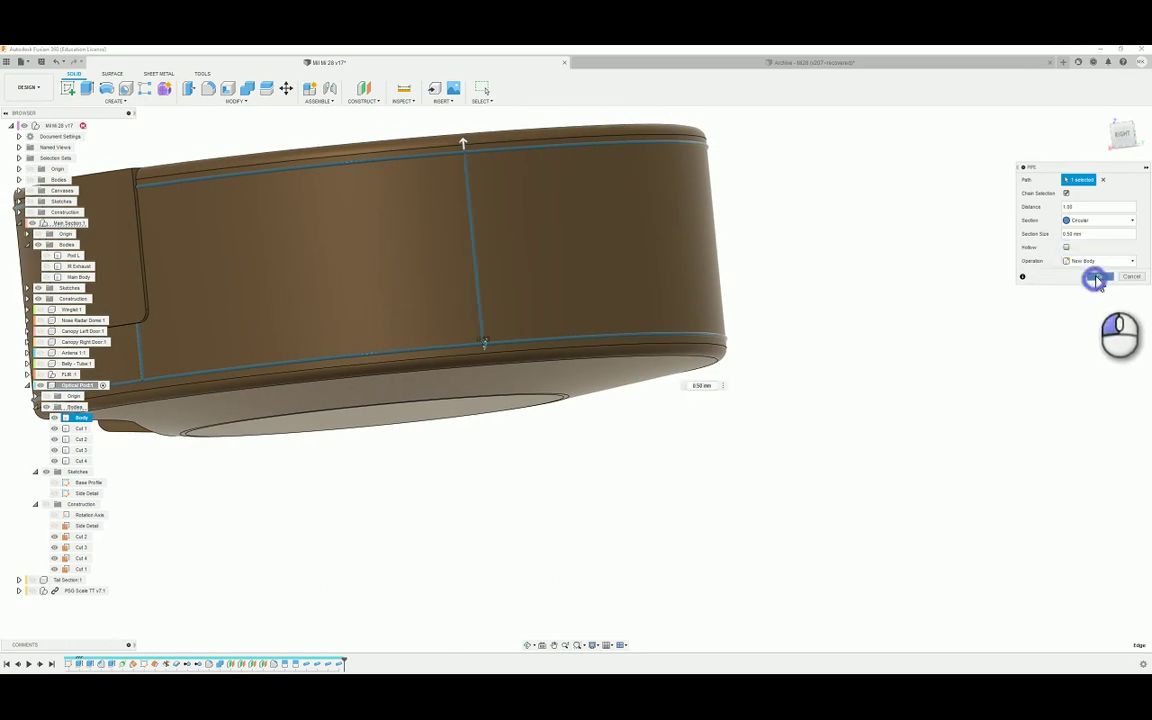
click(1096, 278)
Step: Create a 0.50 mm circular Pipe as a new body along the vertical split edge between the pod's back and left side
right_click(785, 222)
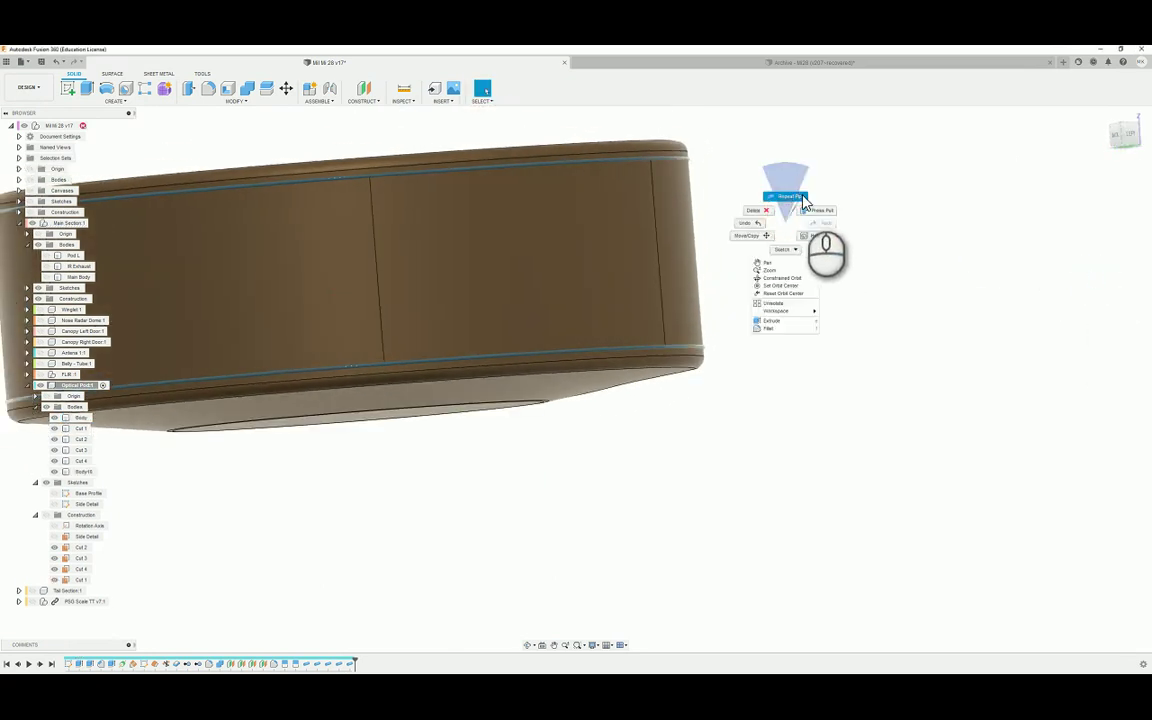
click(803, 198)
click(373, 247)
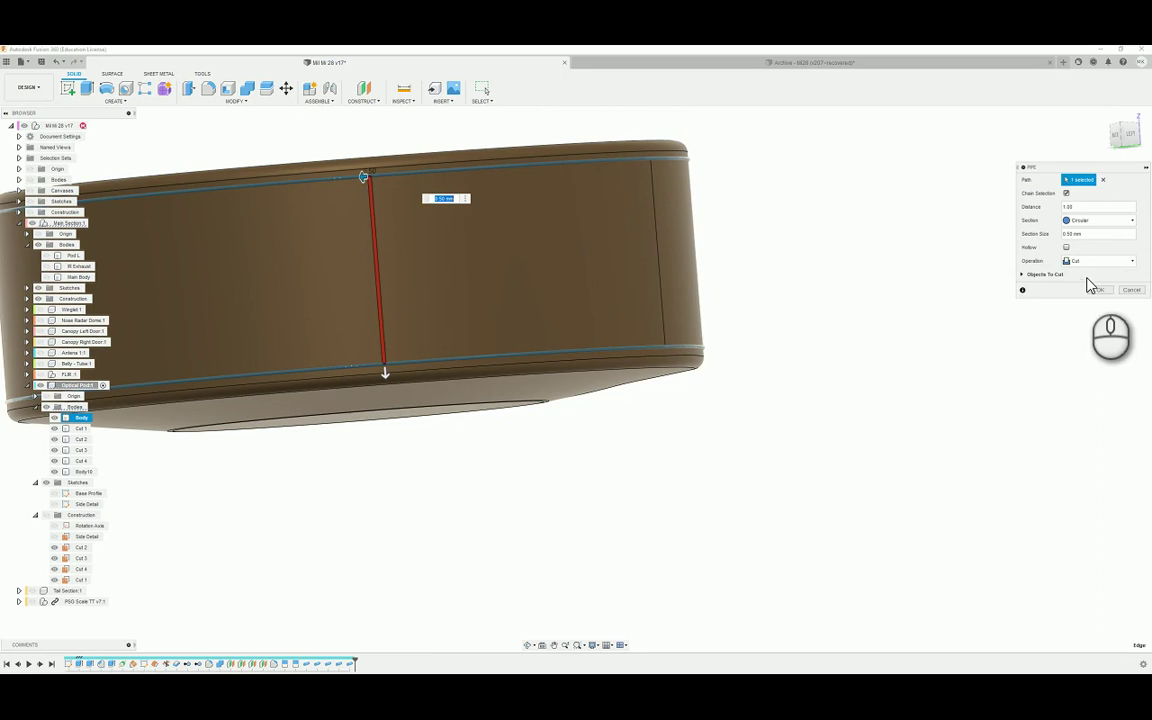
click(1088, 262)
click(1090, 302)
click(1096, 280)
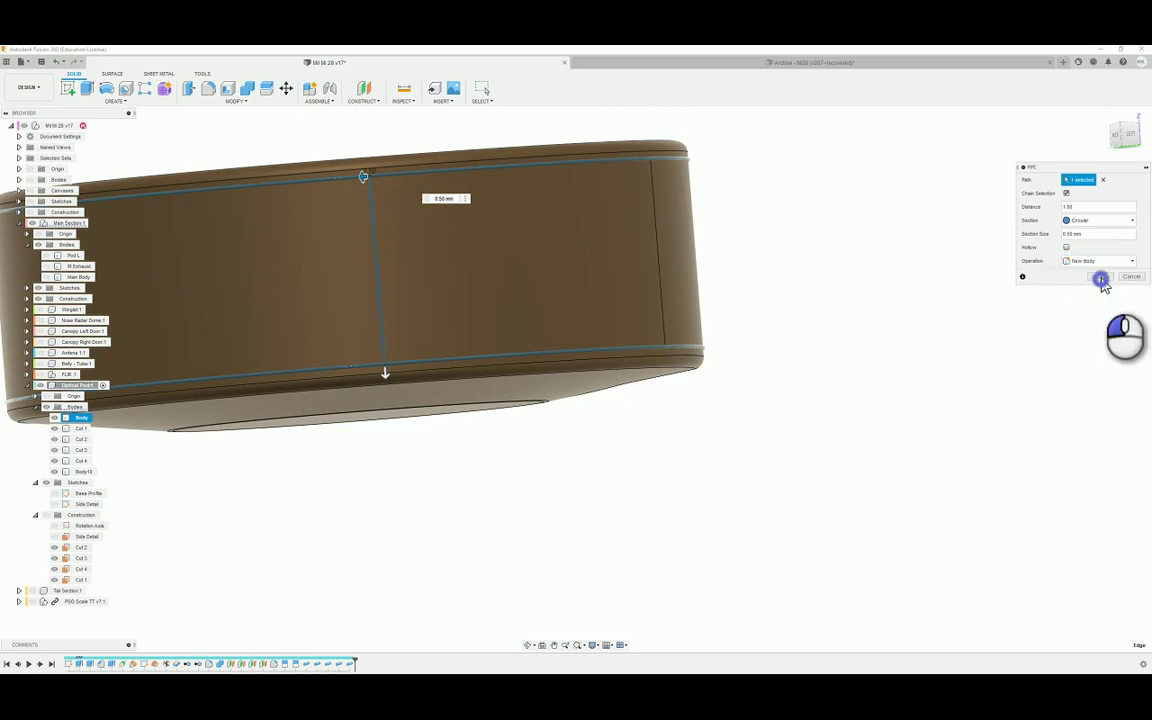
Step: Create a 0.50 mm circular Pipe as a new body along the left side's front vertical split edge, naming the next two bodies Cut 5 and Cut 6
right_click(873, 227)
click(873, 198)
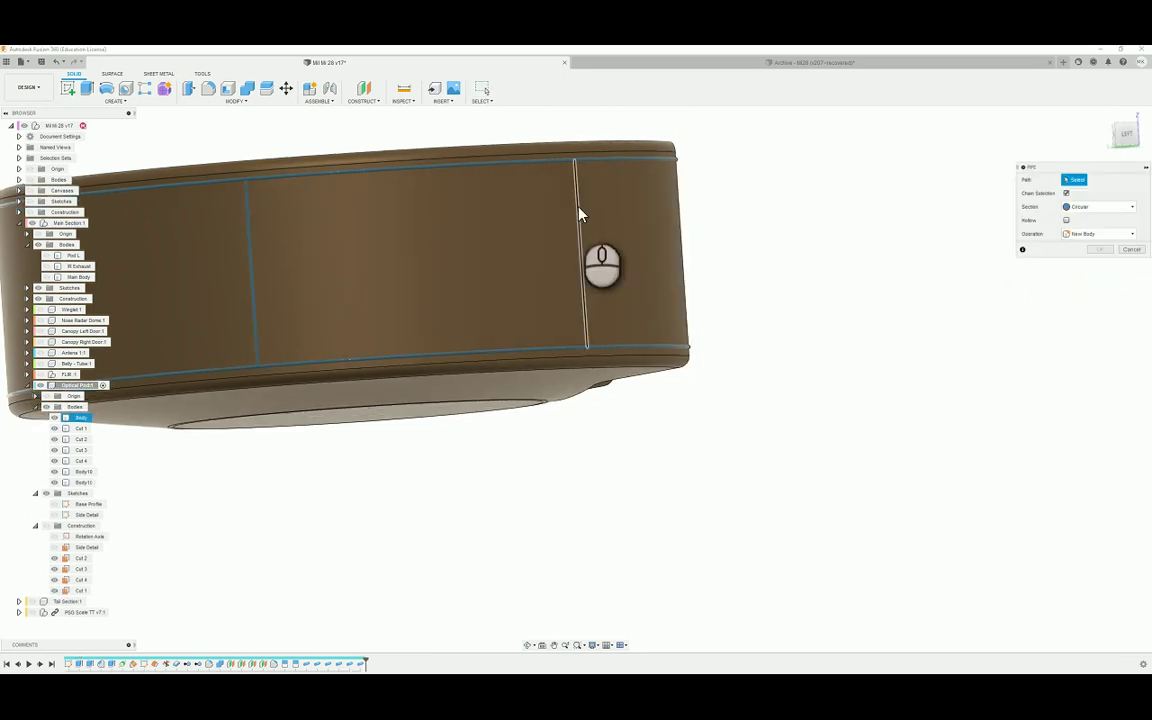
click(553, 345)
click(1090, 262)
click(1085, 313)
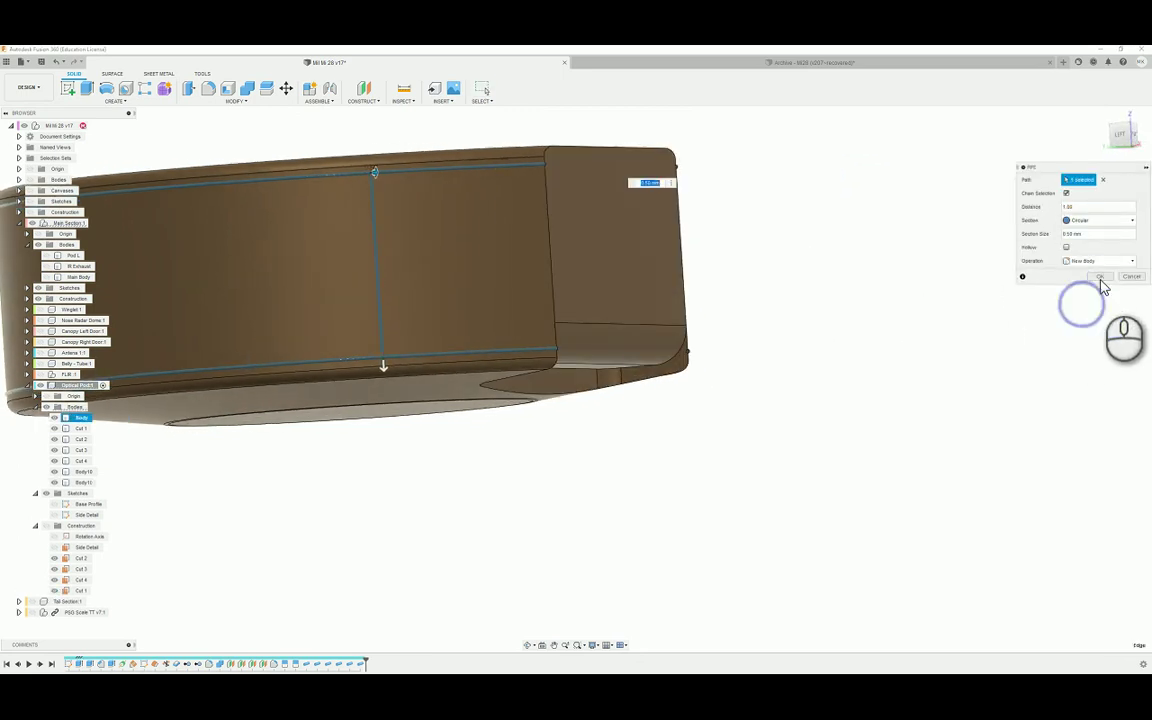
click(1098, 279)
shift+middle_drag(1067, 288, 170, 380)
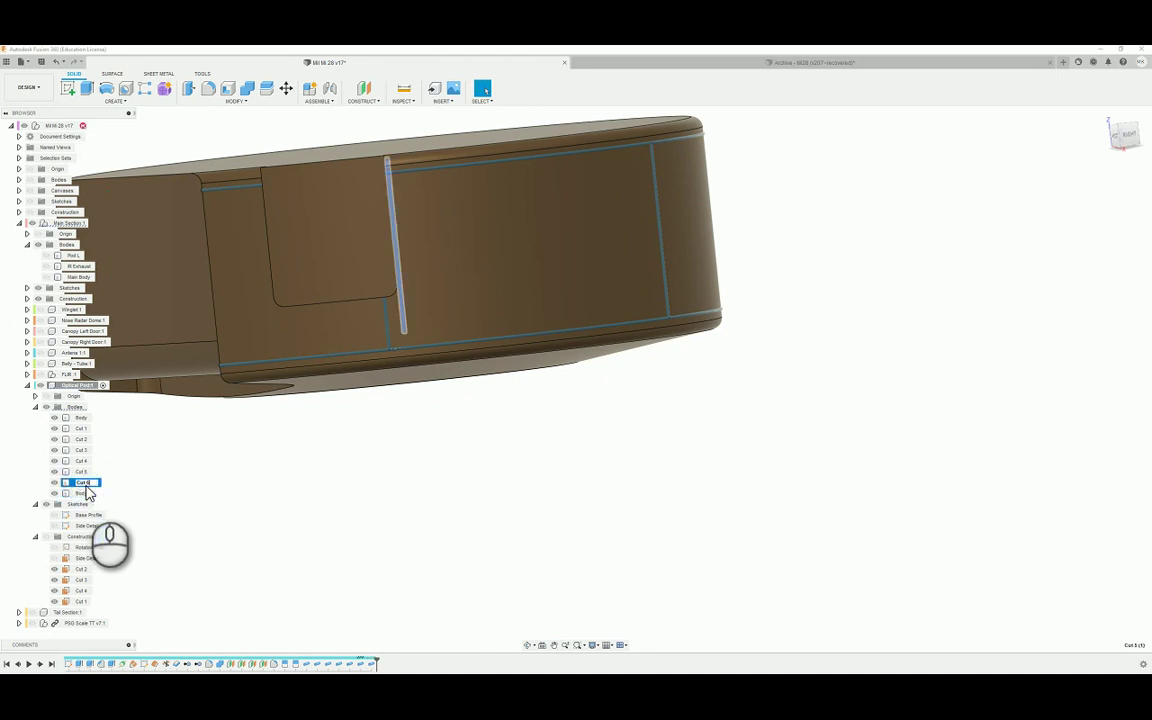
Step: With the pod body hidden, join all the pipe bodies using Combine and name the remaining separate pipe Cut 2
click(56, 419)
click(216, 460)
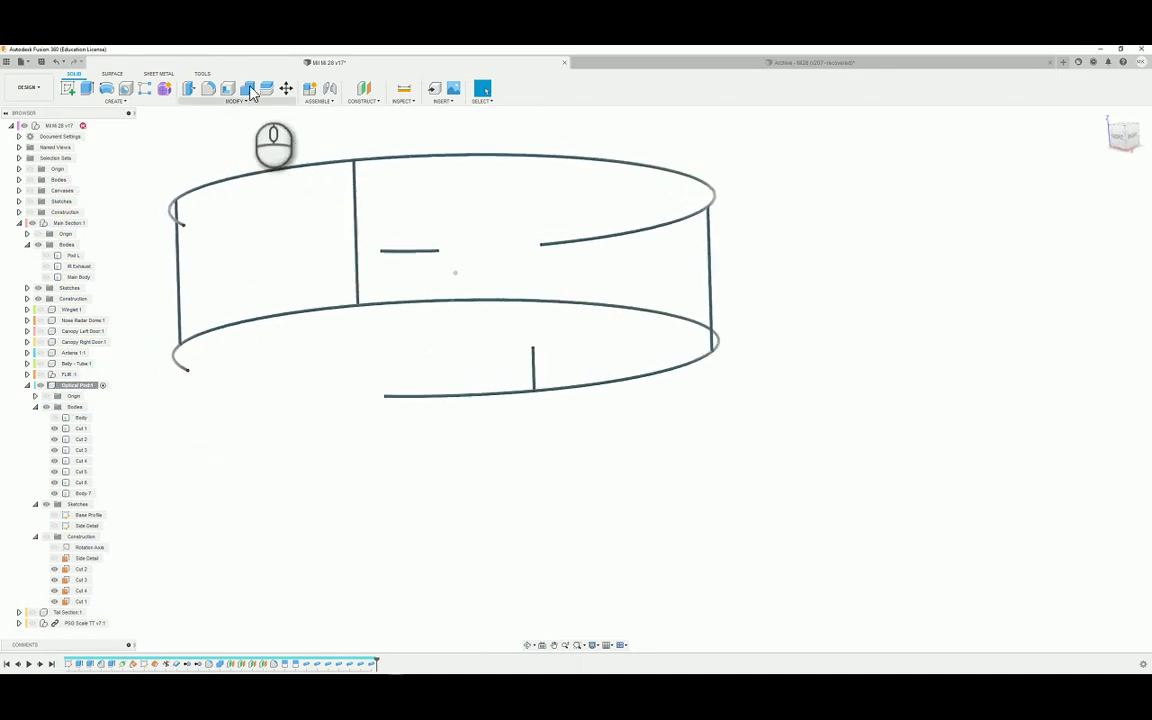
click(247, 89)
click(80, 429)
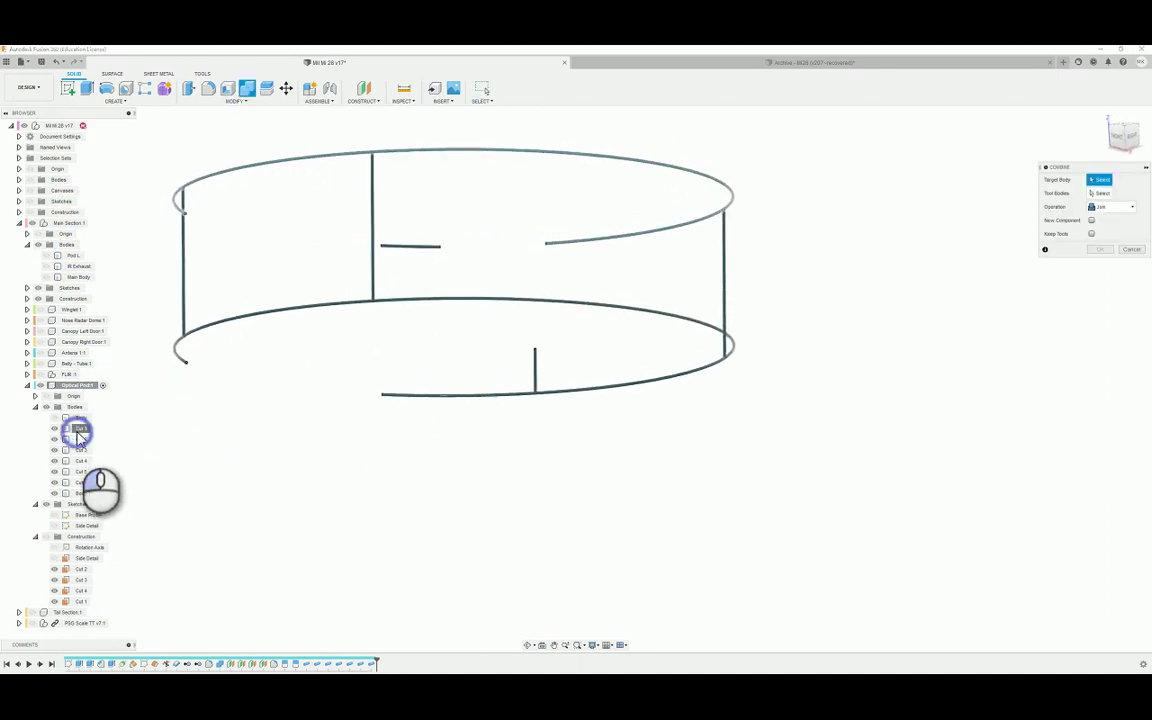
shift+click(82, 493)
click(1100, 249)
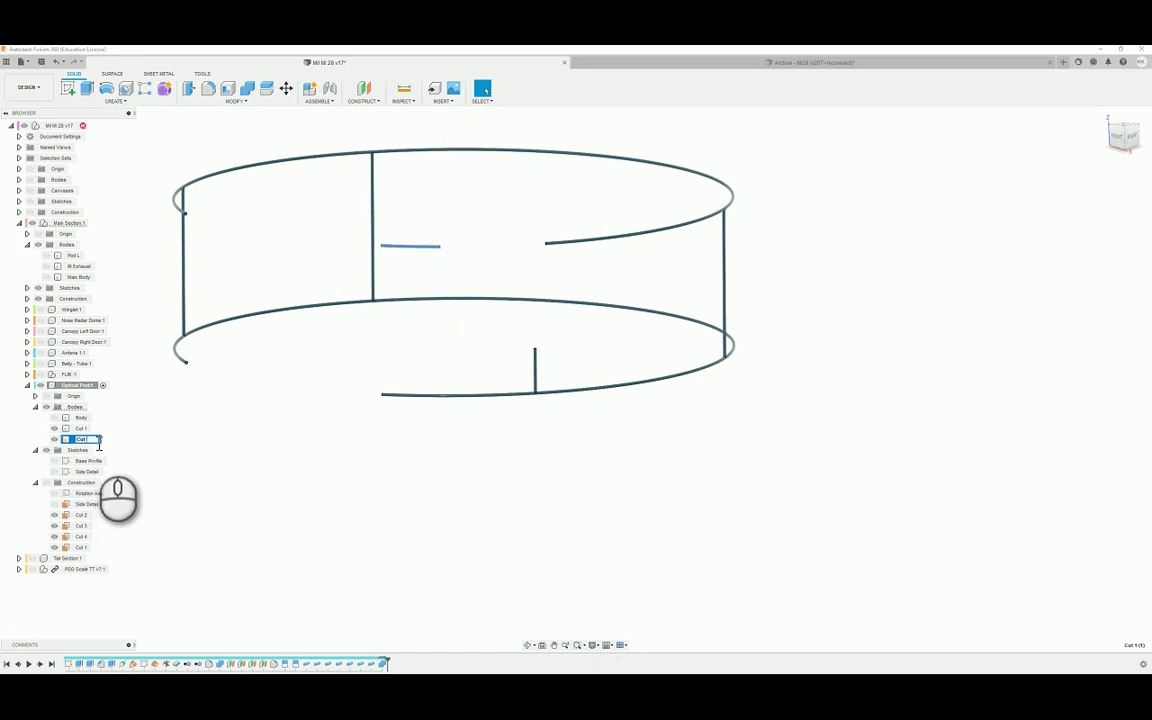
click(543, 512)
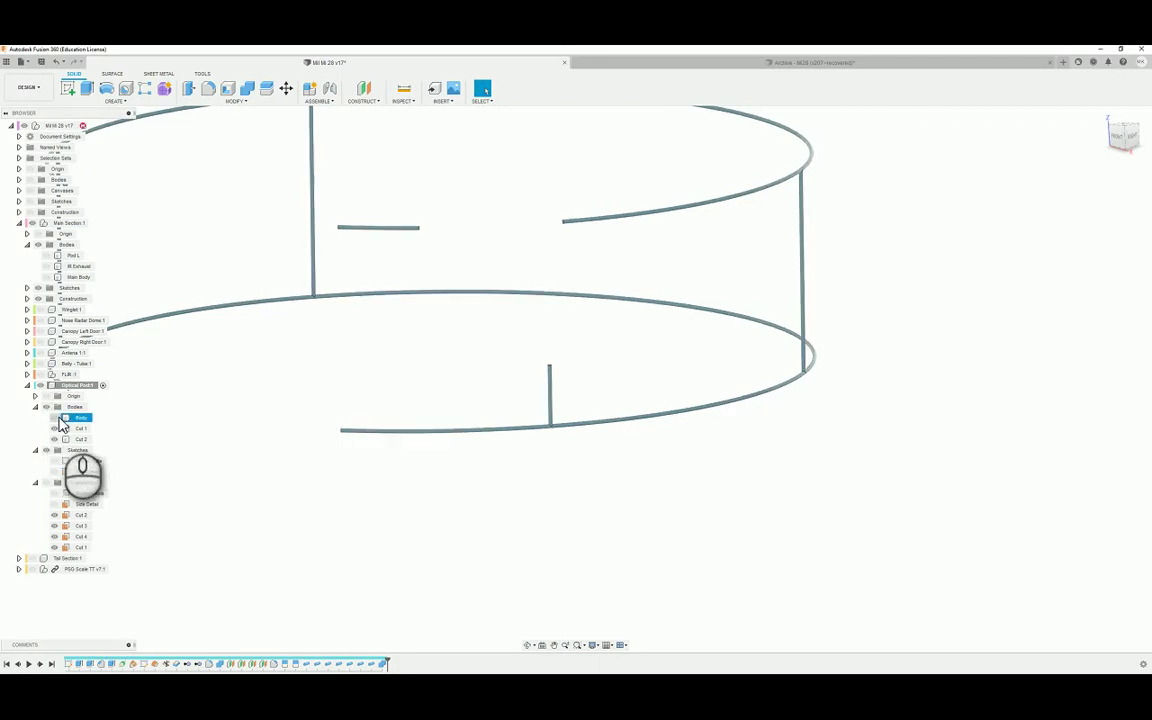
Step: Show the pod body and cut it with the tool bodies Cut 1 and Cut 2 using Combine
click(55, 418)
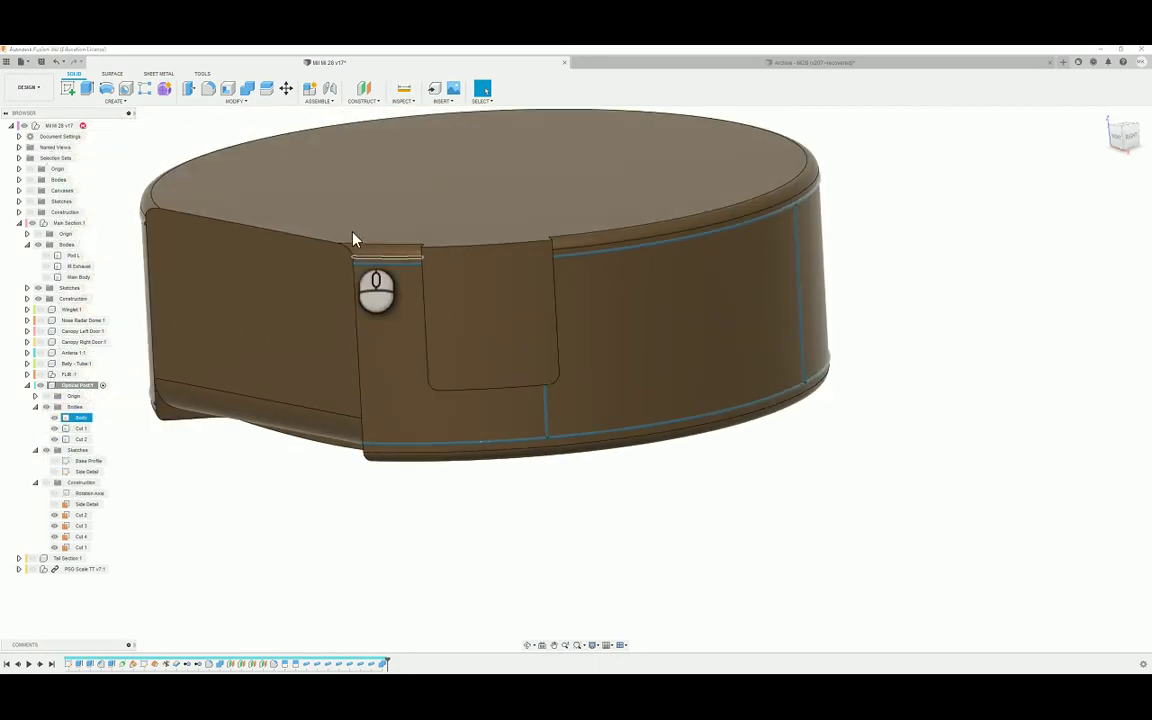
click(248, 90)
click(632, 341)
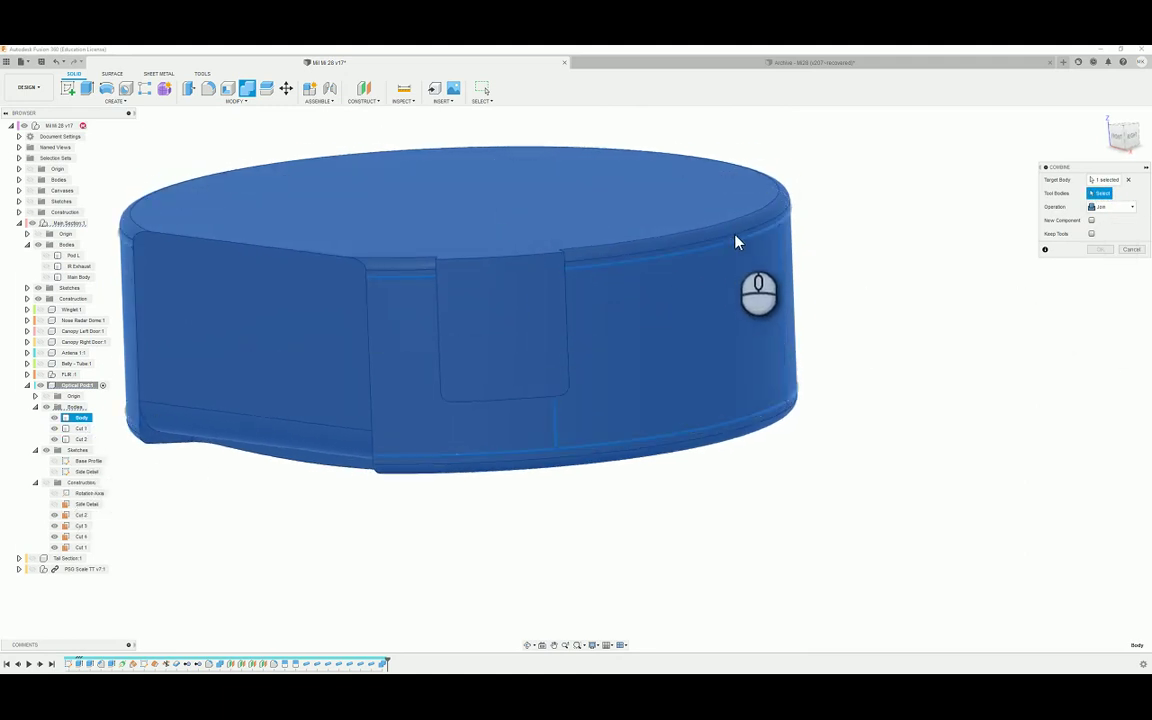
click(78, 428)
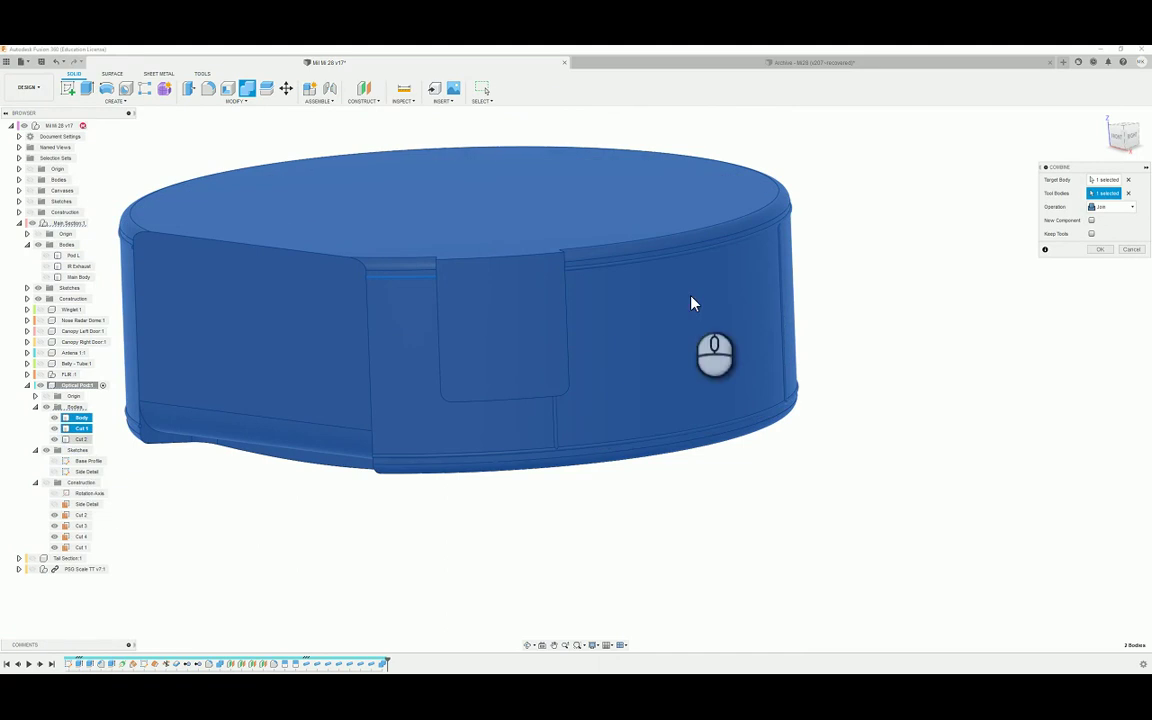
click(78, 440)
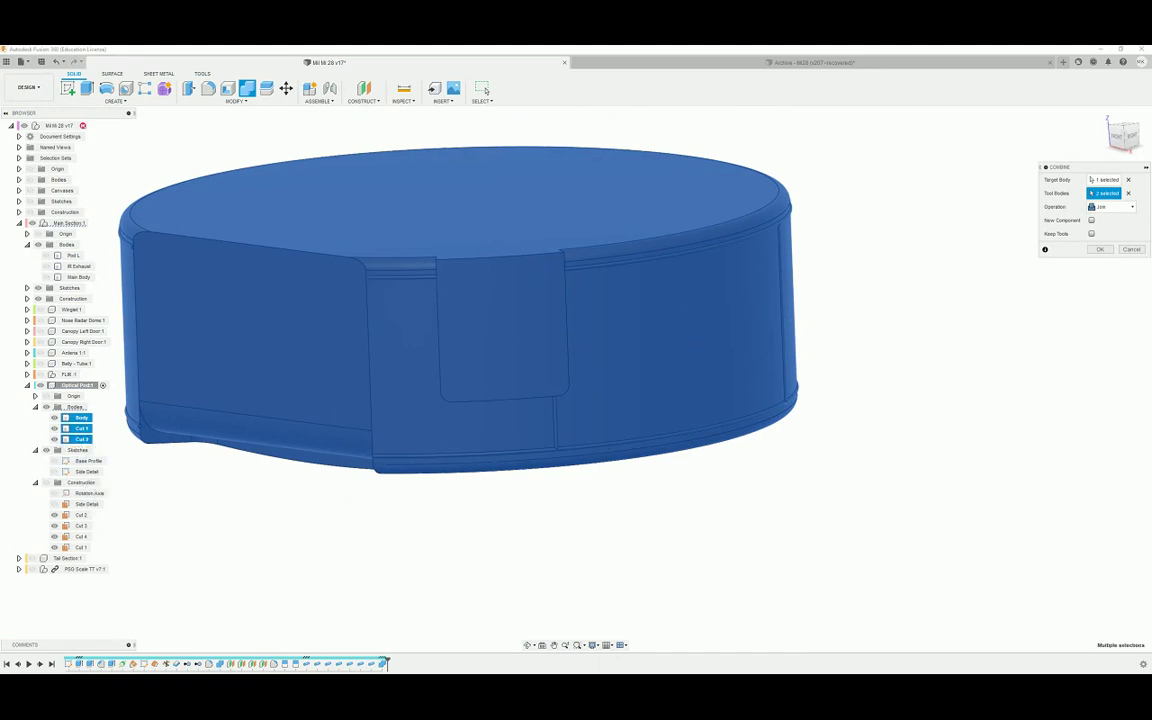
drag(1101, 168, 984, 243)
click(987, 322)
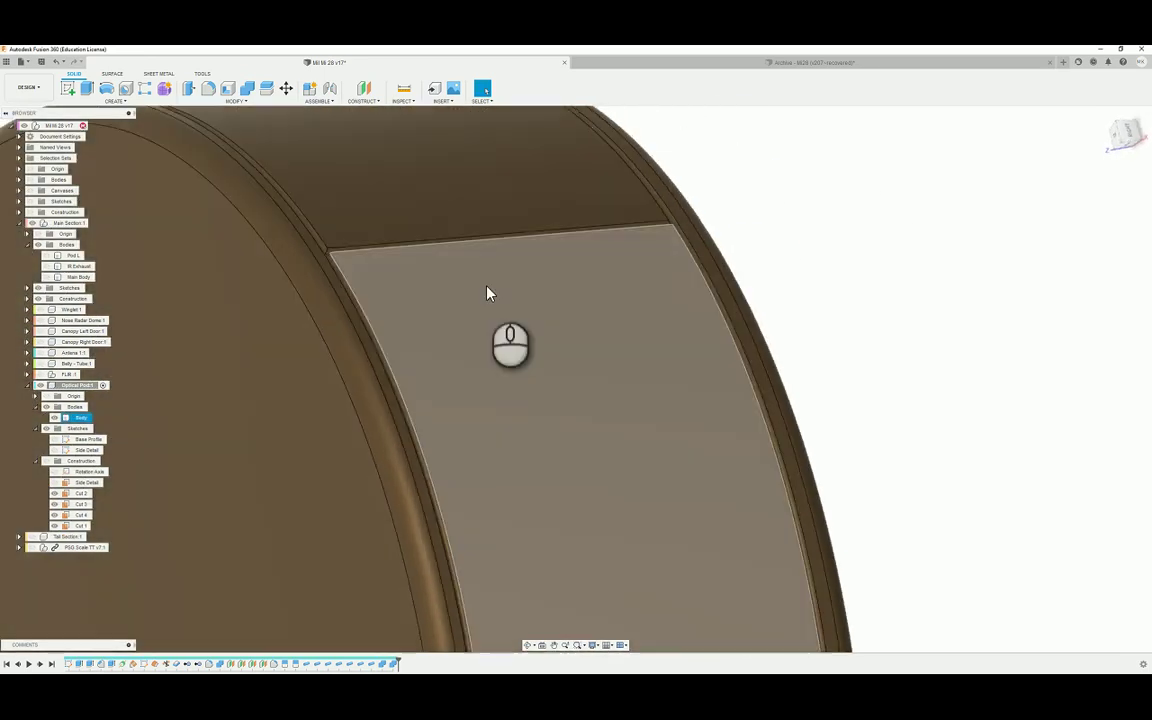
Step: Examine where the vertical grooves meet the rim grooves and undo the Combine cut
scroll(345, 268, up, 2)
scroll(334, 265, up, 1)
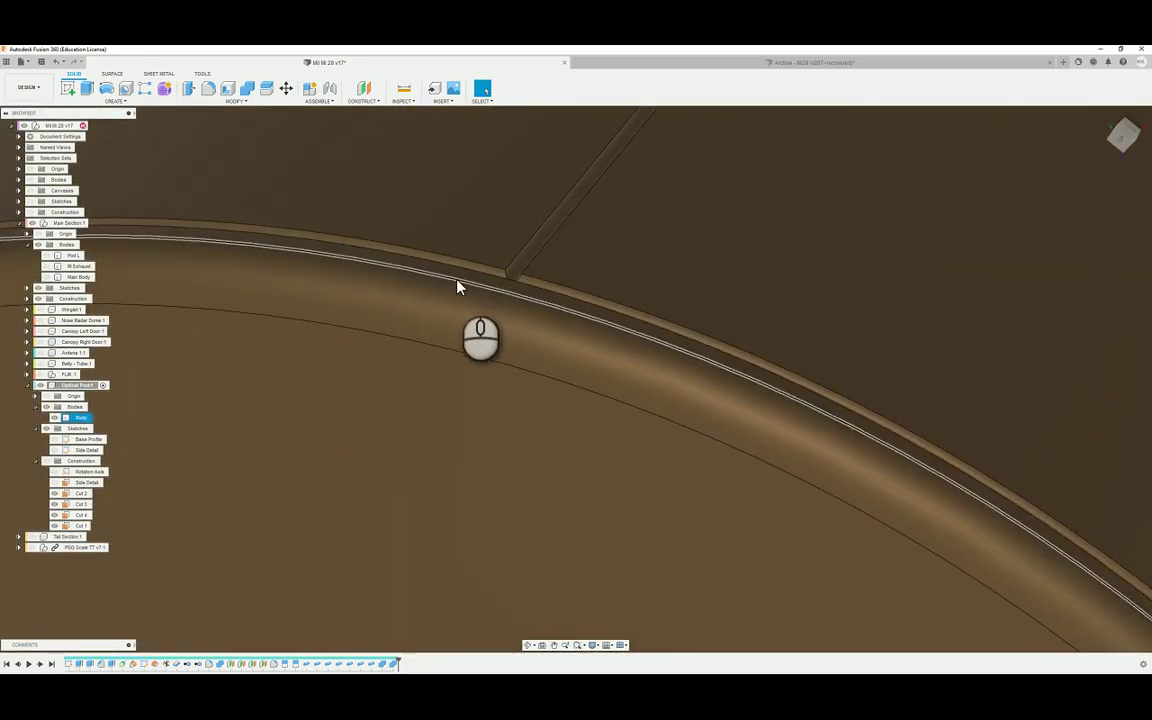
scroll(532, 280, up, 2)
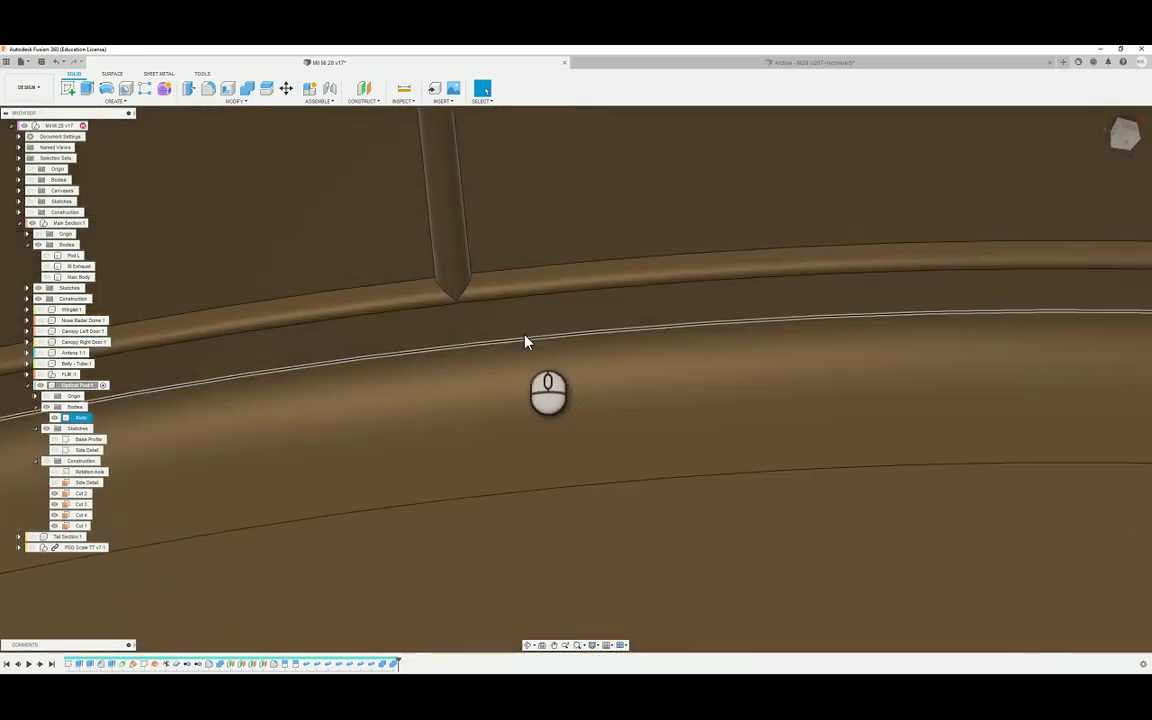
shift+middle_drag(525, 342, 559, 353)
scroll(468, 374, down, 6)
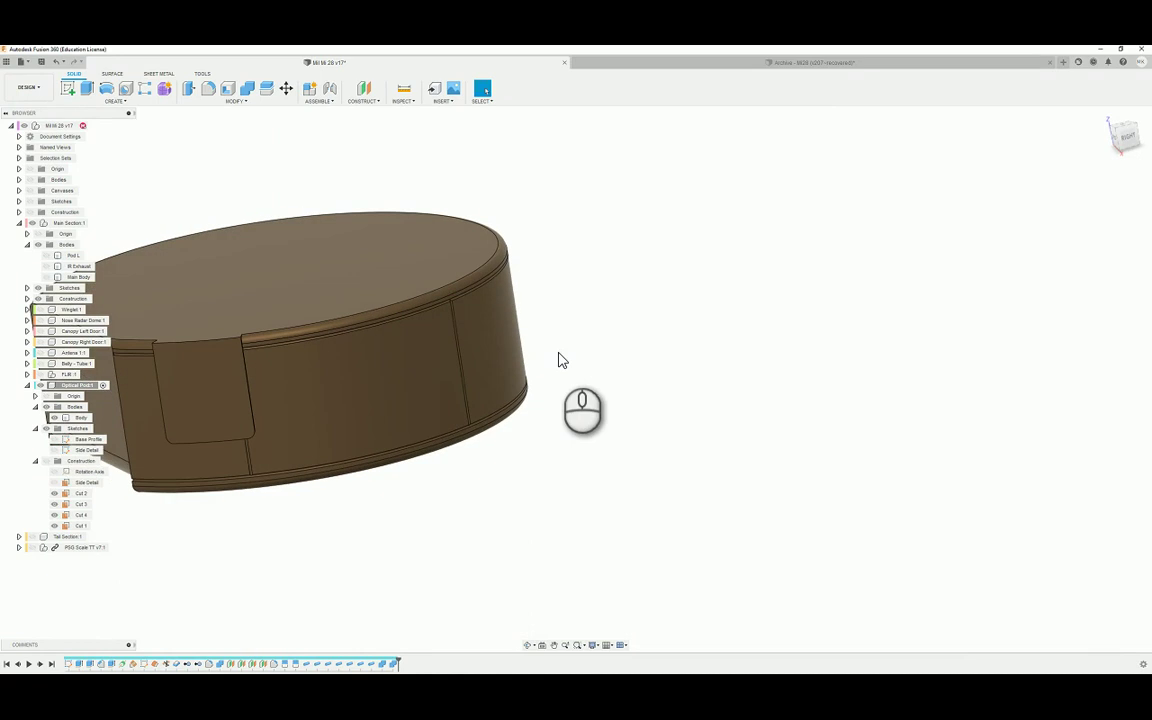
key(ctrl+z)
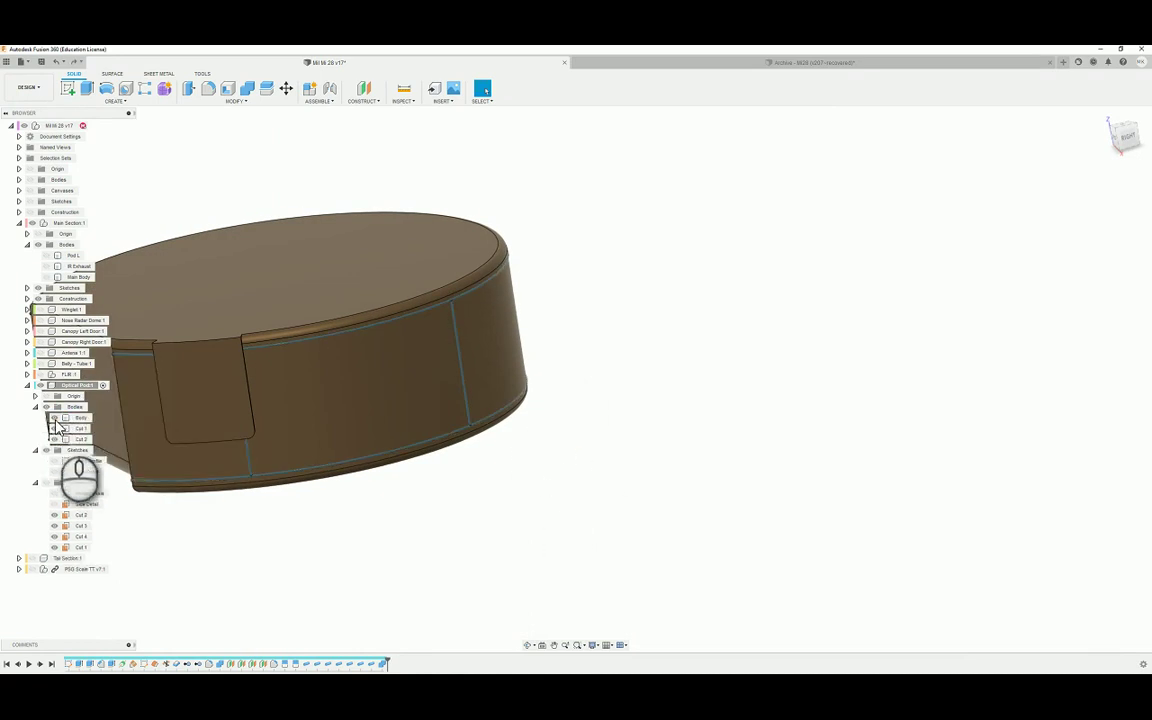
Step: Hide the pod body and set up a 0.25 mm Fillet on the edges where the short vertical pipe meets the lower ring
click(54, 417)
mouse_move(465, 265)
shift+middle_down()
mouse_move(249, 103)
mouse_move(207, 93)
shift+middle_up()
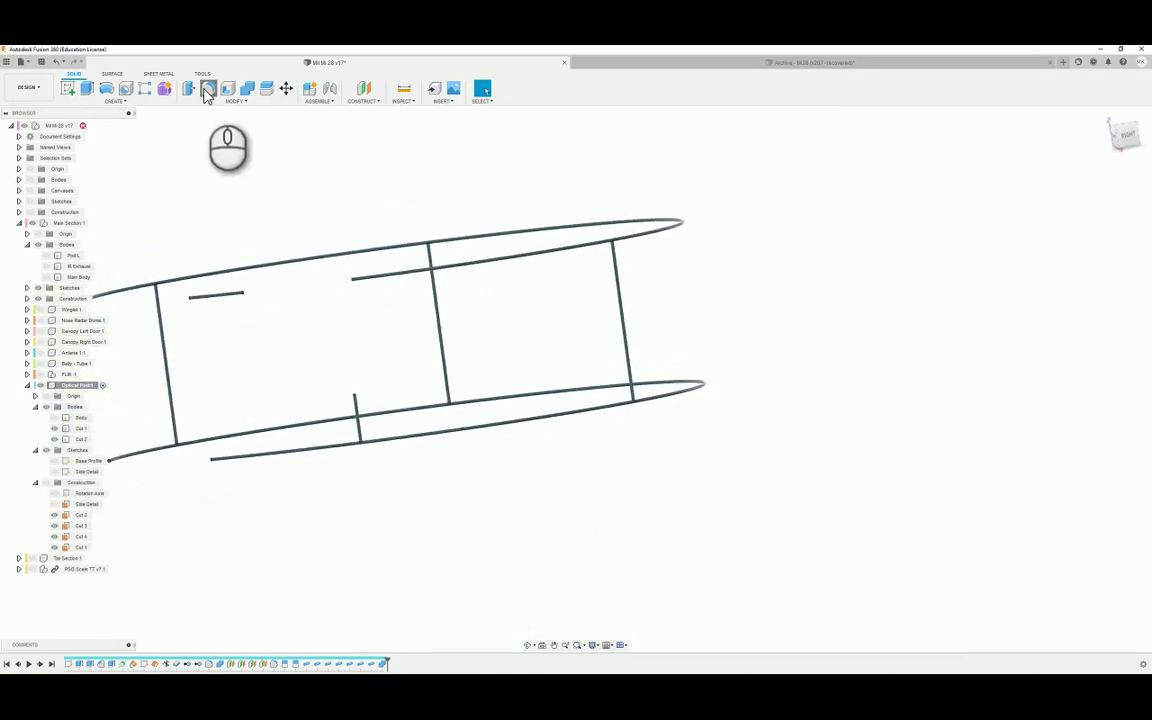
click(206, 90)
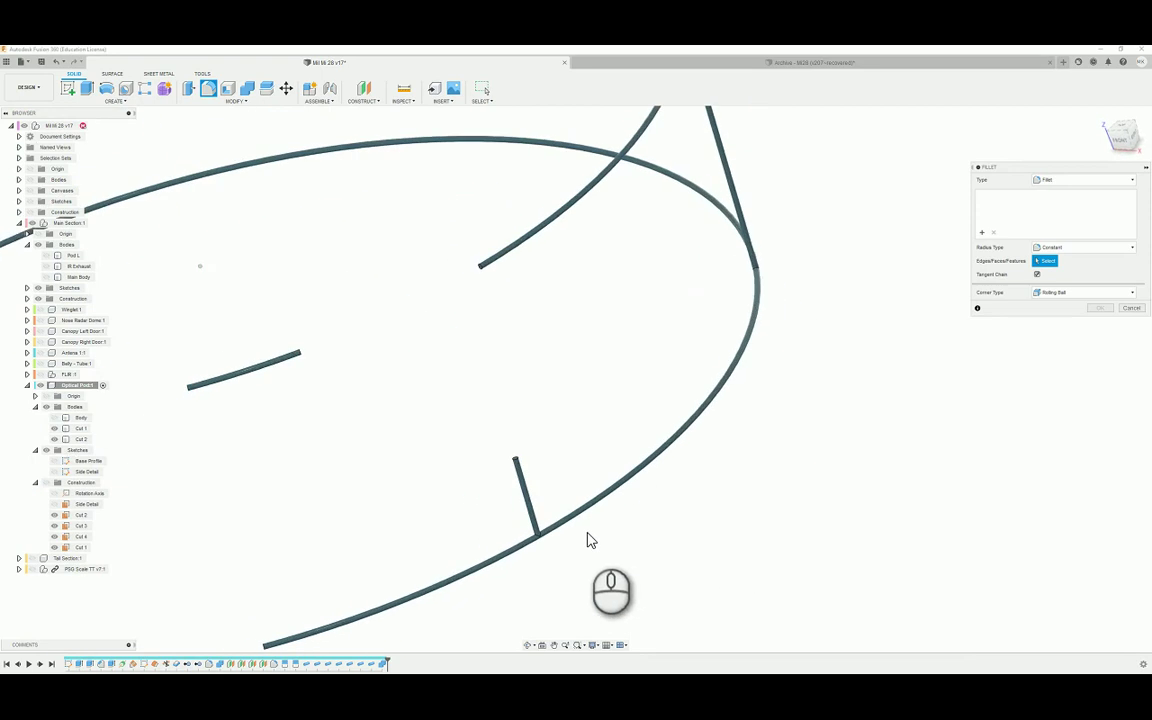
scroll(560, 530, up, 5)
click(495, 454)
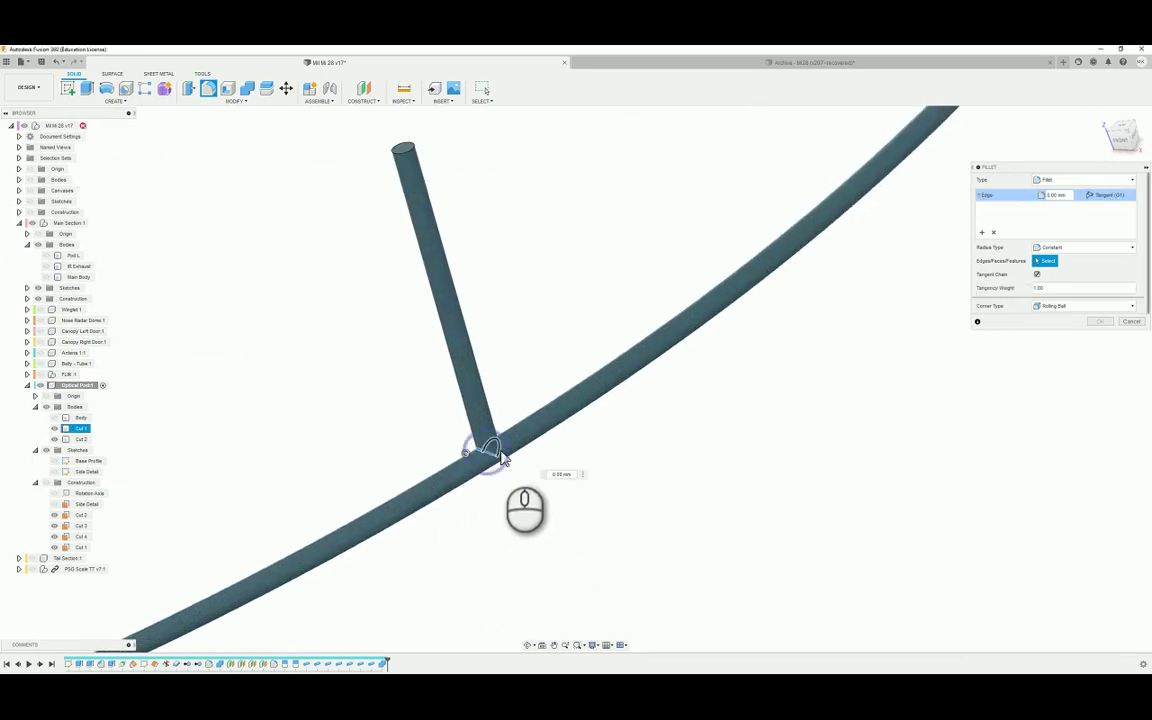
click(552, 414)
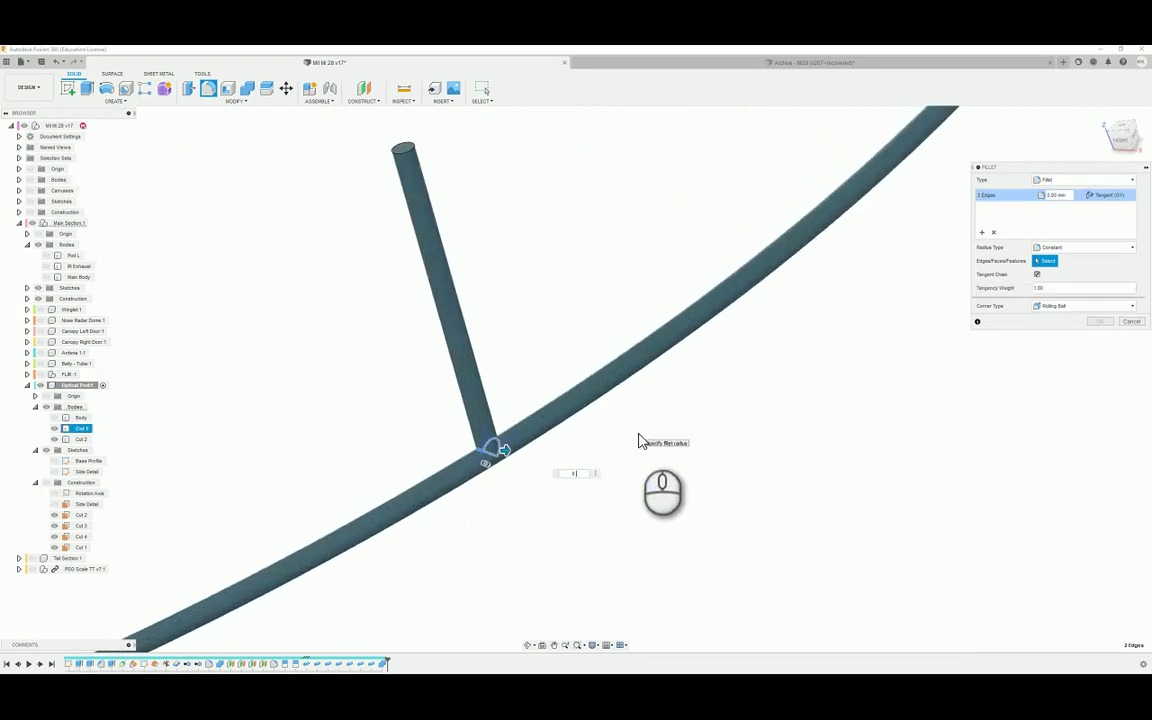
shift+middle_drag(640, 441, 593, 397)
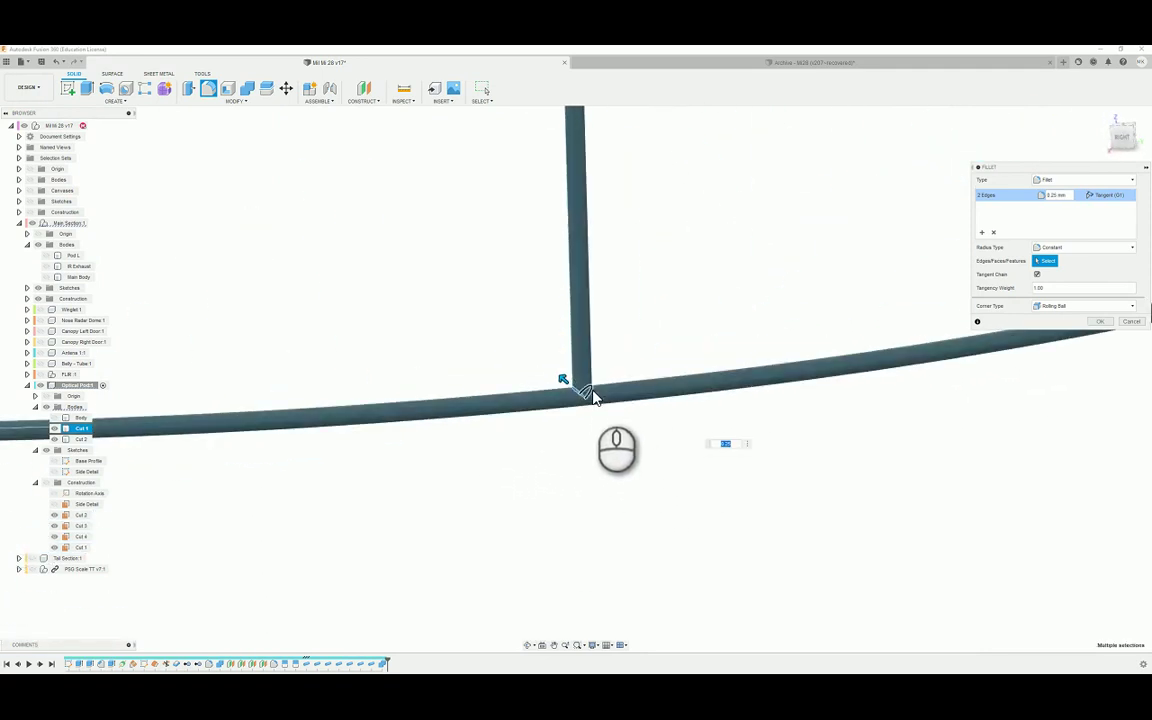
Step: Add the edges at the other vertical pipe and ring junctions of Cut 1 to the 0.25 mm Fillet and apply it
click(593, 397)
shift+middle_drag(640, 330, 473, 257)
scroll(446, 294, up, 1)
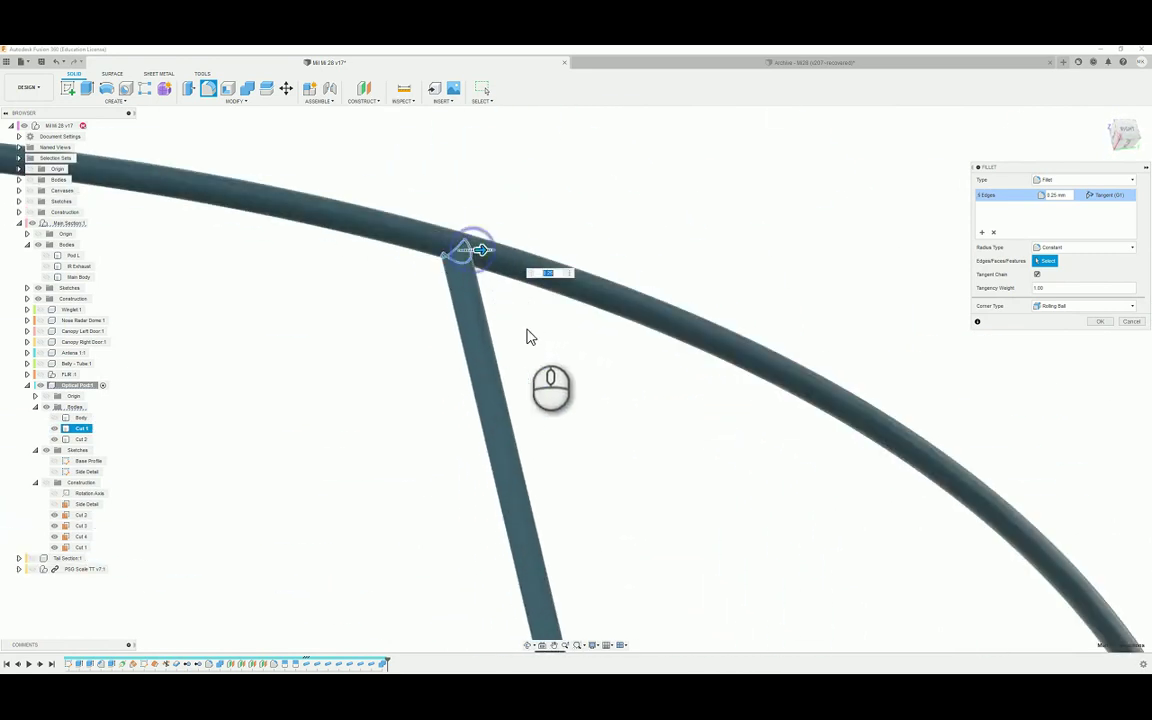
shift+middle_drag(530, 337, 620, 352)
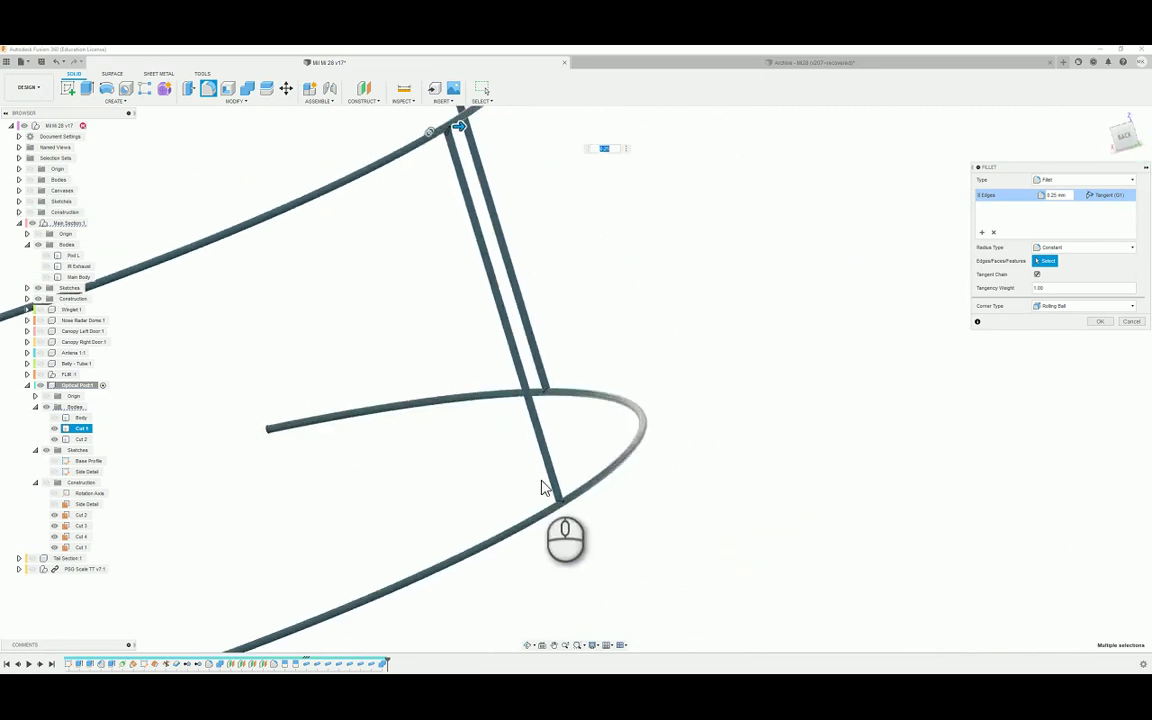
shift+middle_drag(541, 487, 297, 340)
shift+middle_drag(455, 333, 481, 368)
click(425, 330)
mouse_move(424, 329)
shift+middle_down()
mouse_move(406, 334)
mouse_move(410, 320)
shift+middle_up()
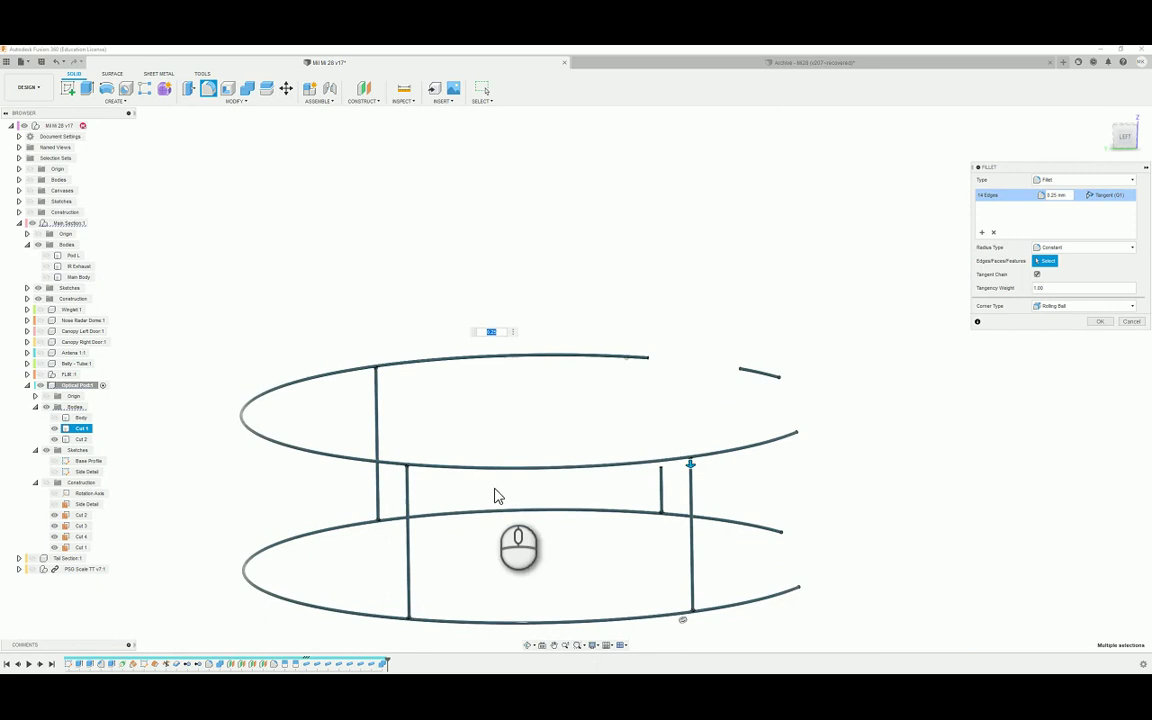
shift+middle_drag(489, 540, 1090, 333)
click(1097, 321)
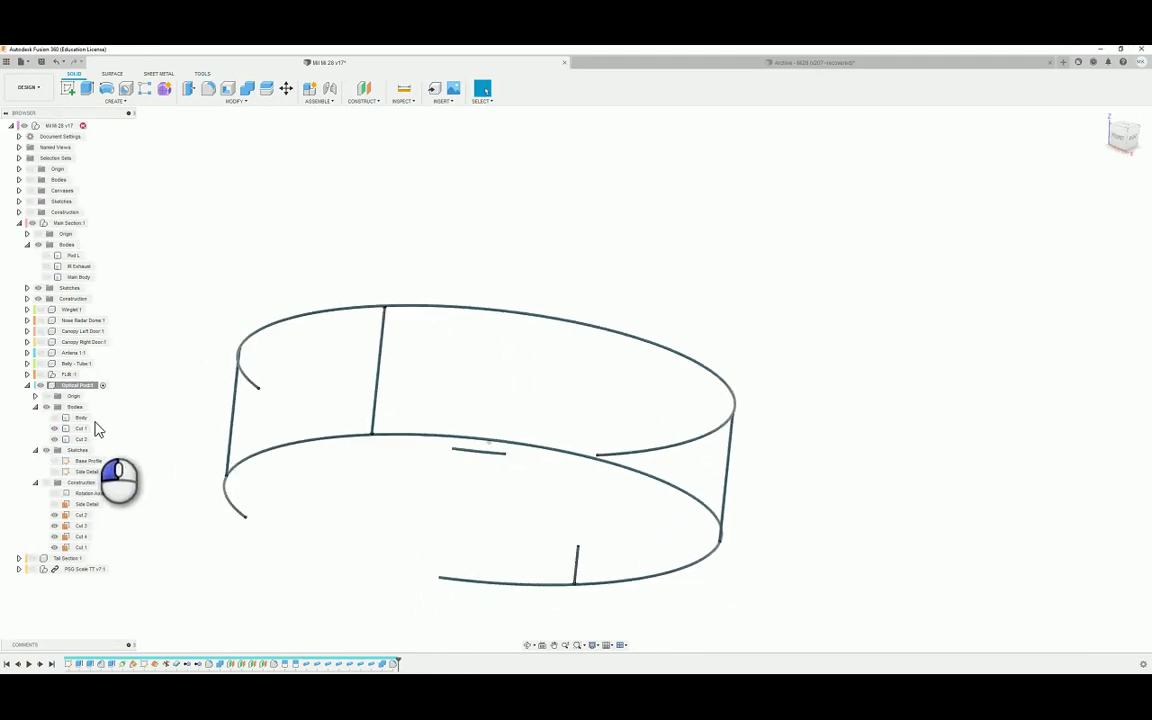
Step: Show the pod body and cut it with the filleted Cut 1 and Cut 2 bodies using Combine
click(53, 418)
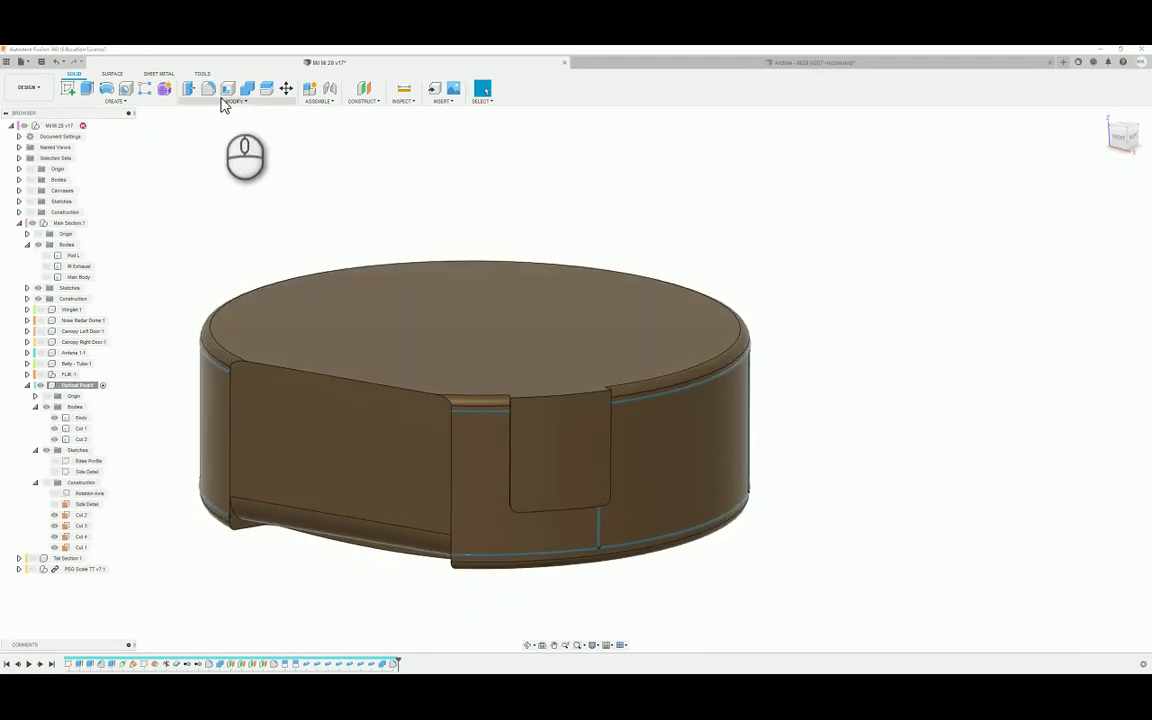
click(250, 90)
click(424, 368)
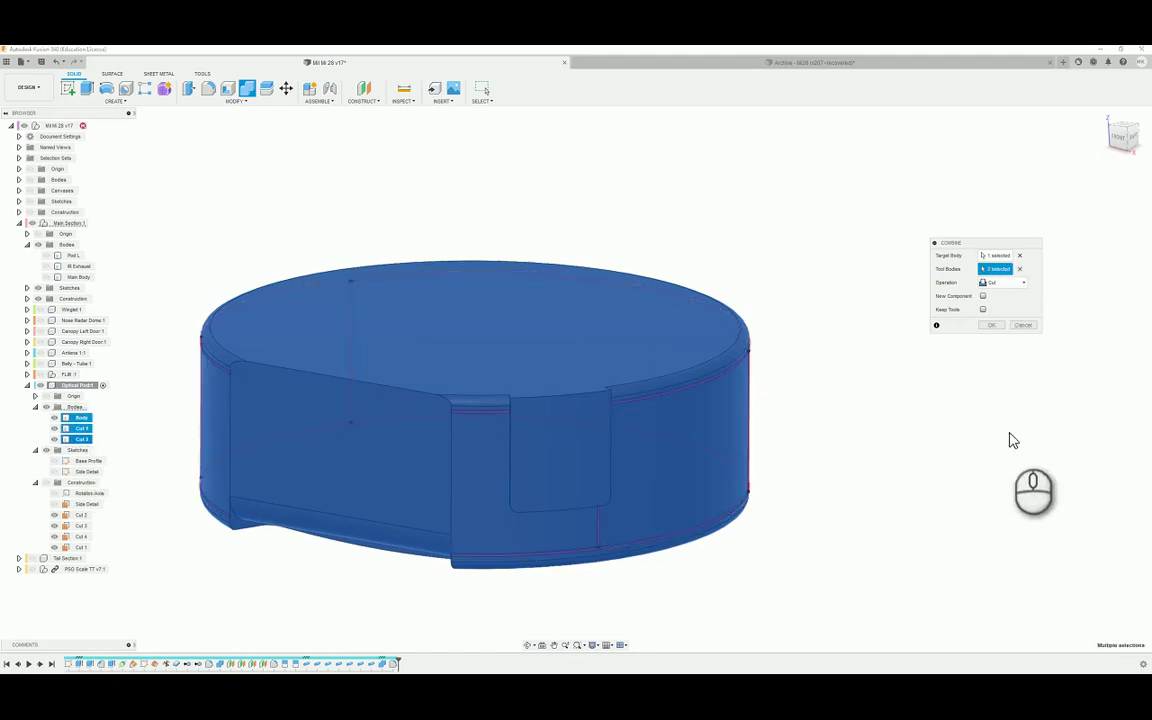
click(988, 326)
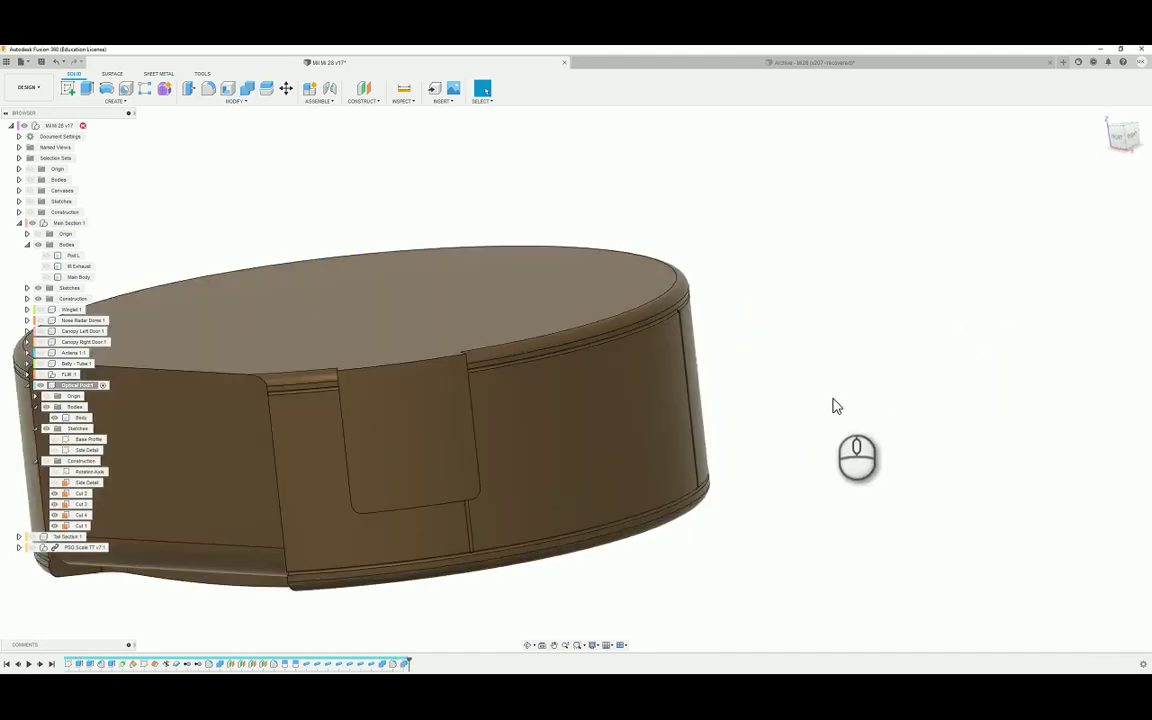
Step: Inspect the grooves around the pod's flat front and roll the design history back to before the Combine cut
shift+middle_drag(782, 403, 828, 521)
shift+middle_drag(763, 497, 385, 503)
scroll(381, 504, up, 6)
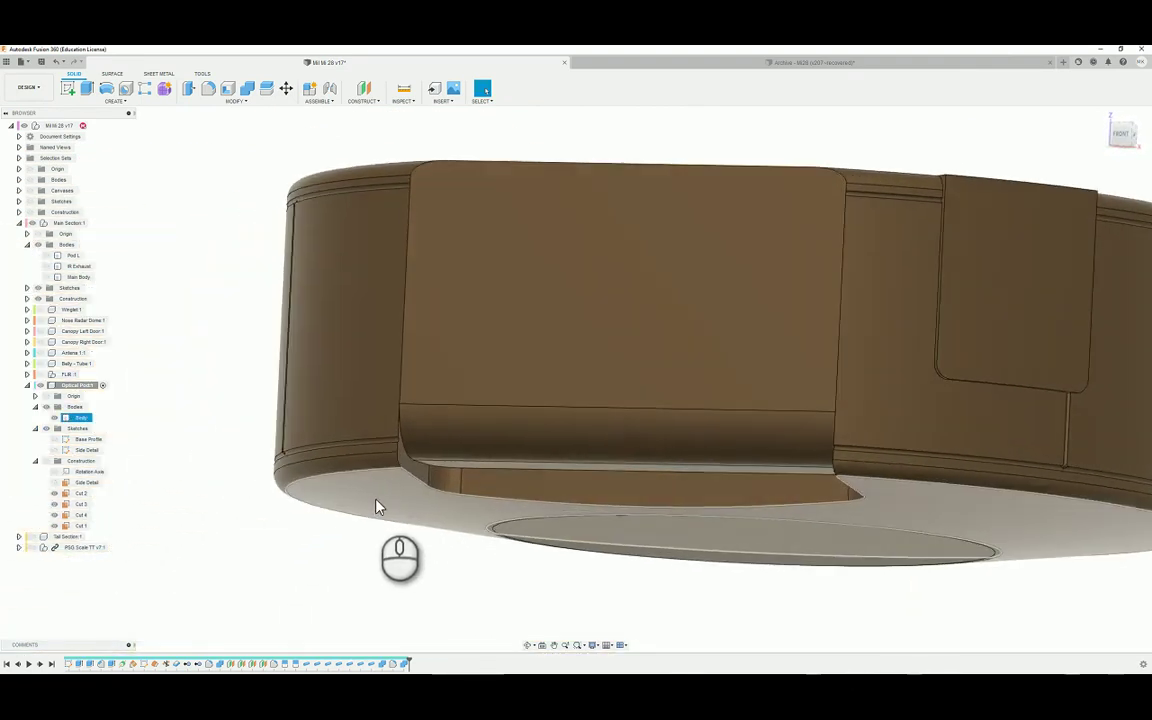
shift+middle_drag(381, 435, 447, 306)
key(F6)
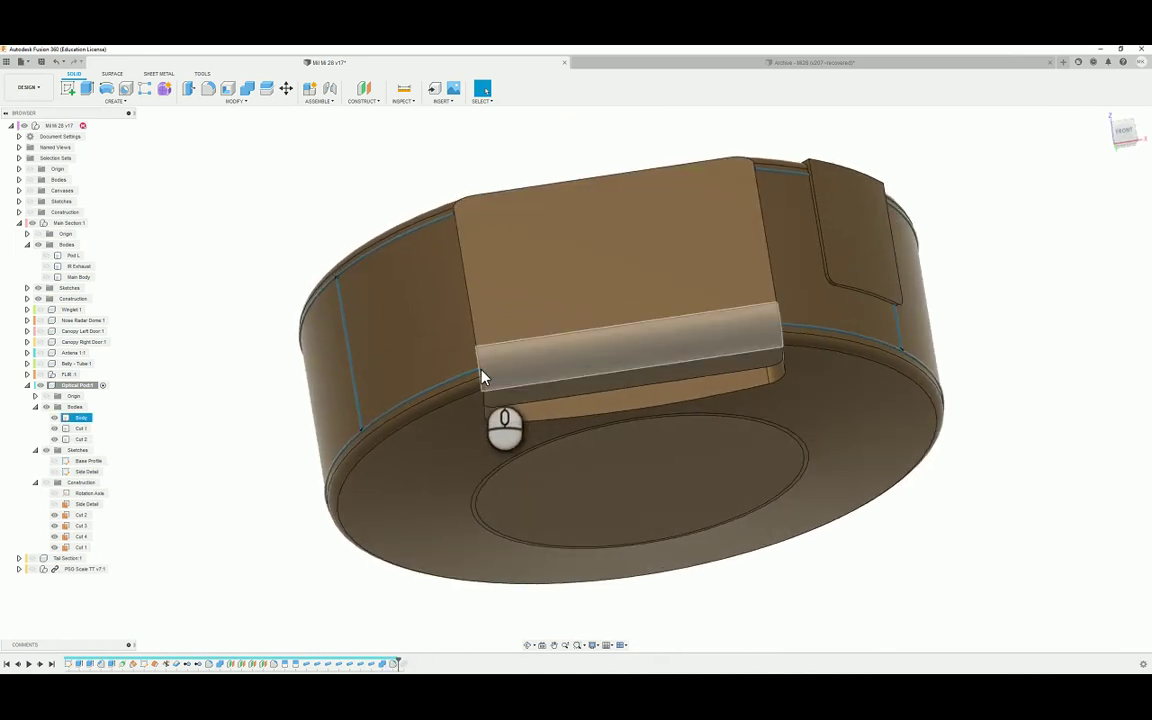
Step: Try to extend the lower ring pipe's end face beside the flat front with Offset Face
scroll(482, 377, up, 6)
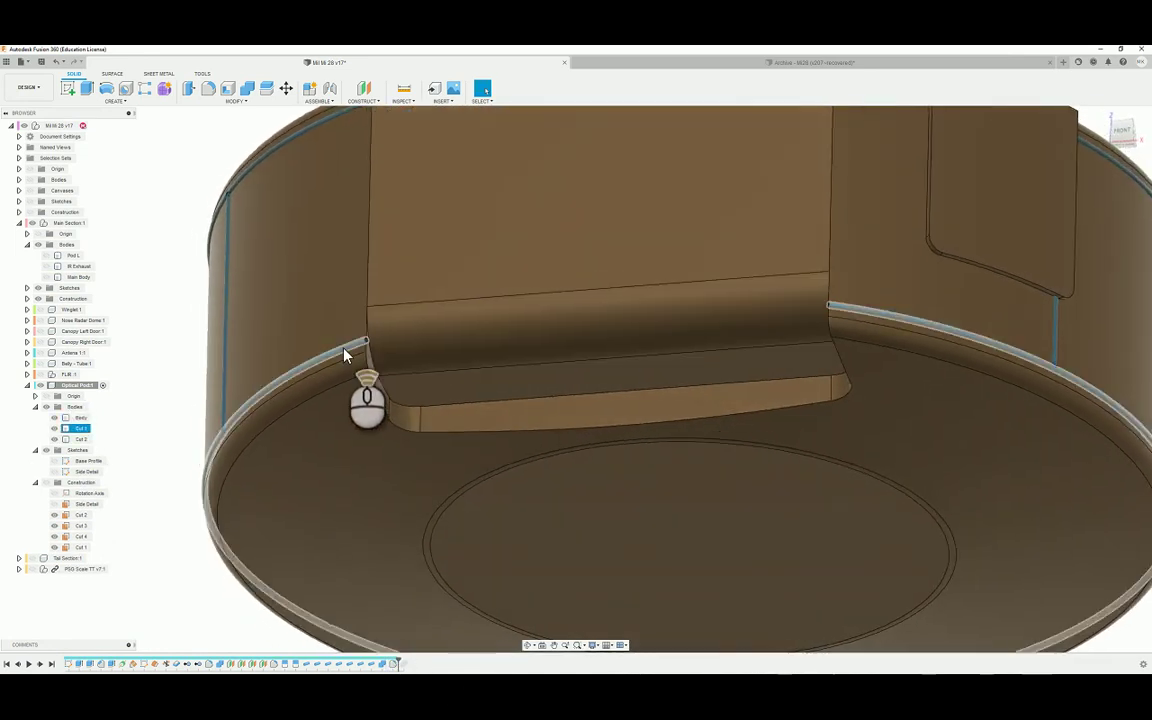
scroll(344, 354, up, 8)
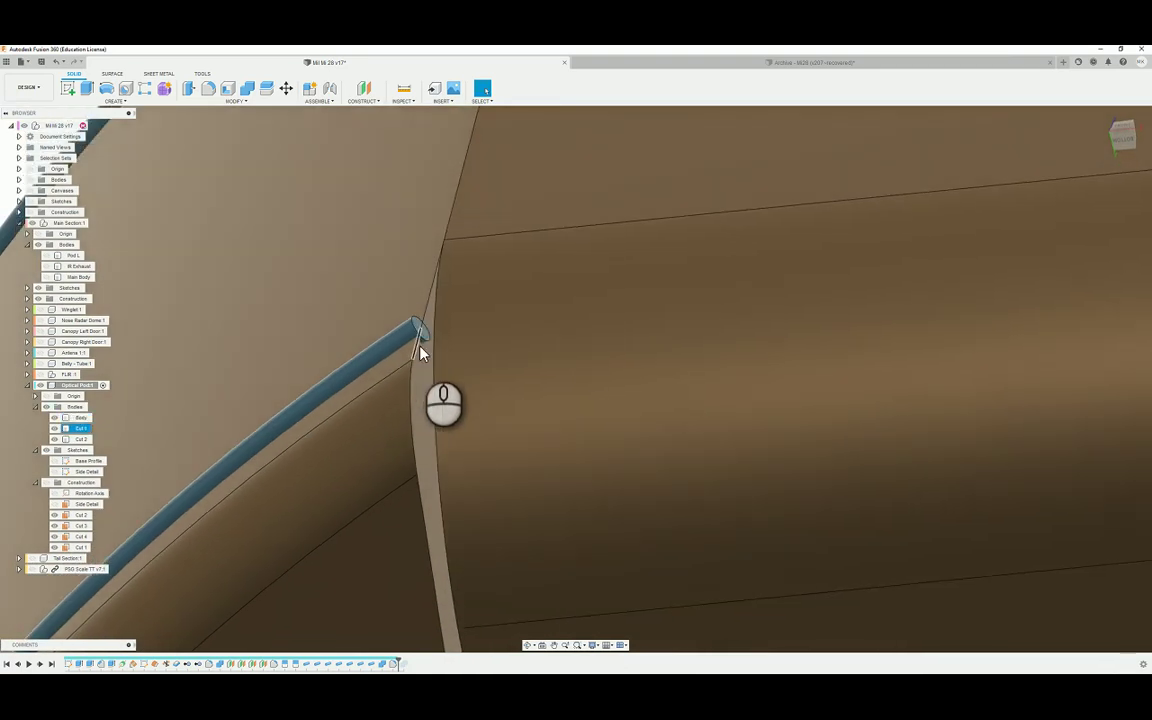
shift+middle_drag(420, 346, 350, 270)
shift+middle_drag(371, 345, 395, 333)
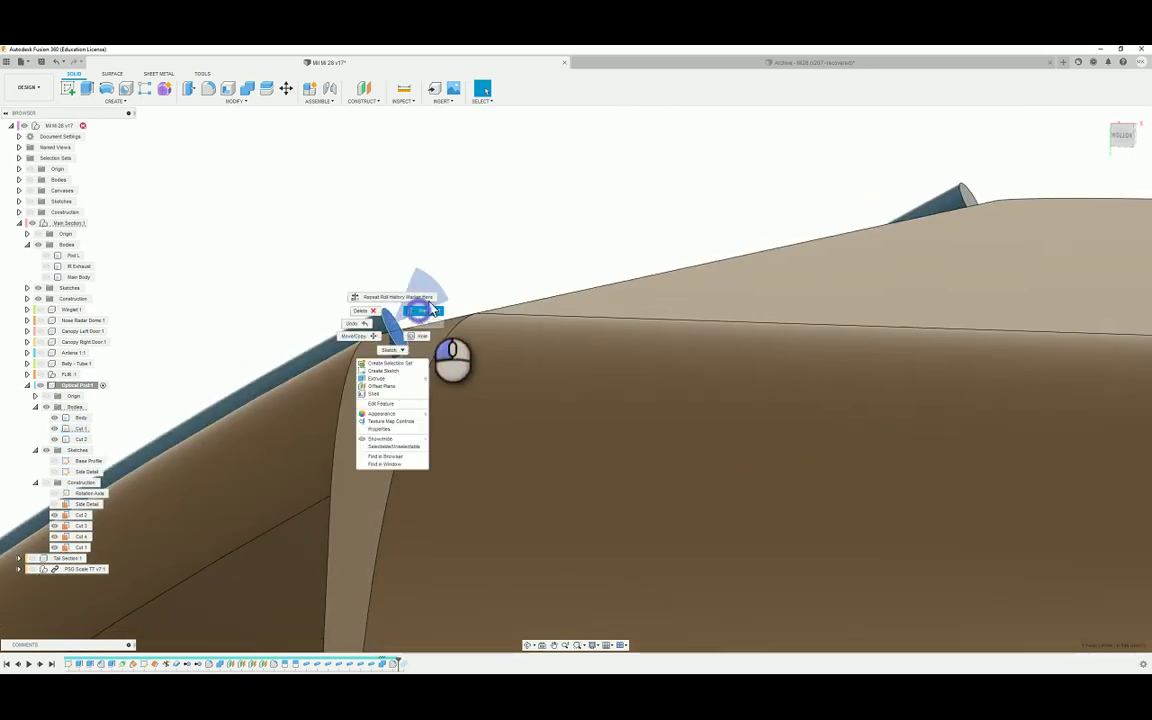
drag(449, 302, 446, 299)
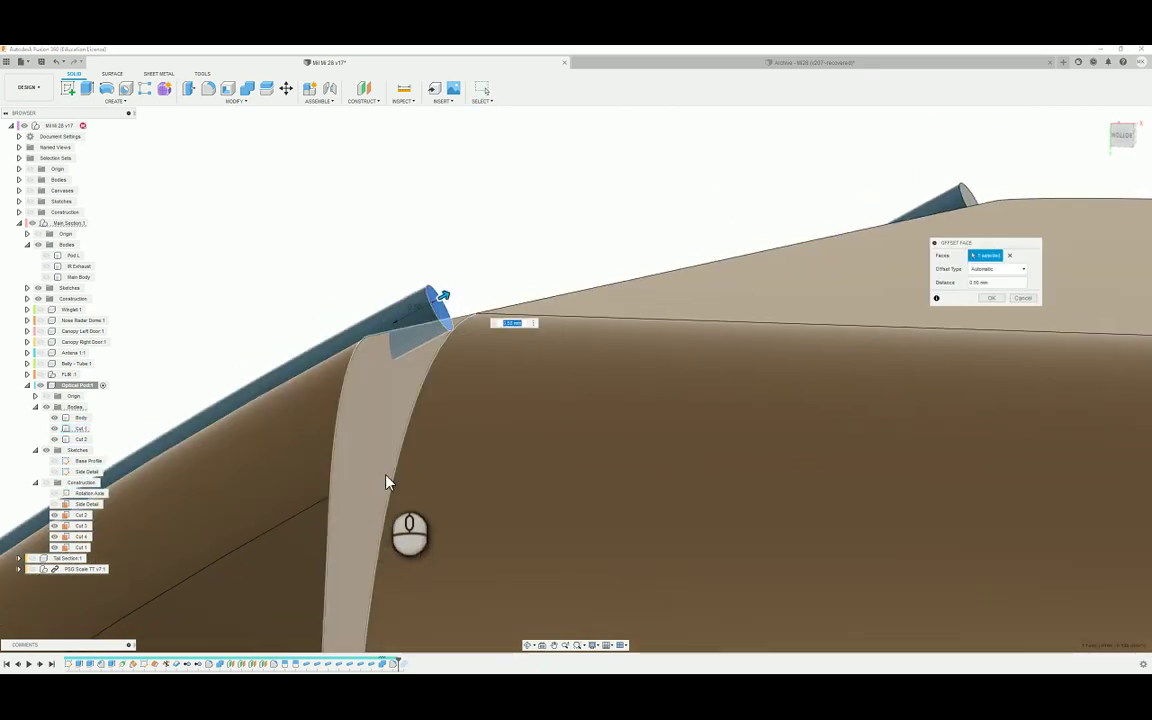
key(Escape)
mouse_move(491, 306)
shift+middle_down()
mouse_move(442, 398)
mouse_move(489, 337)
mouse_move(455, 332)
mouse_move(333, 258)
mouse_move(401, 172)
mouse_move(507, 283)
mouse_move(432, 329)
mouse_move(437, 314)
mouse_move(512, 404)
mouse_move(481, 406)
mouse_move(489, 442)
mouse_move(478, 358)
mouse_move(489, 332)
mouse_move(471, 276)
mouse_move(463, 291)
mouse_move(487, 391)
mouse_move(460, 316)
mouse_move(350, 265)
mouse_move(334, 234)
mouse_move(292, 327)
mouse_move(327, 301)
mouse_move(535, 314)
mouse_move(568, 290)
mouse_move(247, 108)
mouse_move(376, 104)
shift+middle_up()
click(238, 103)
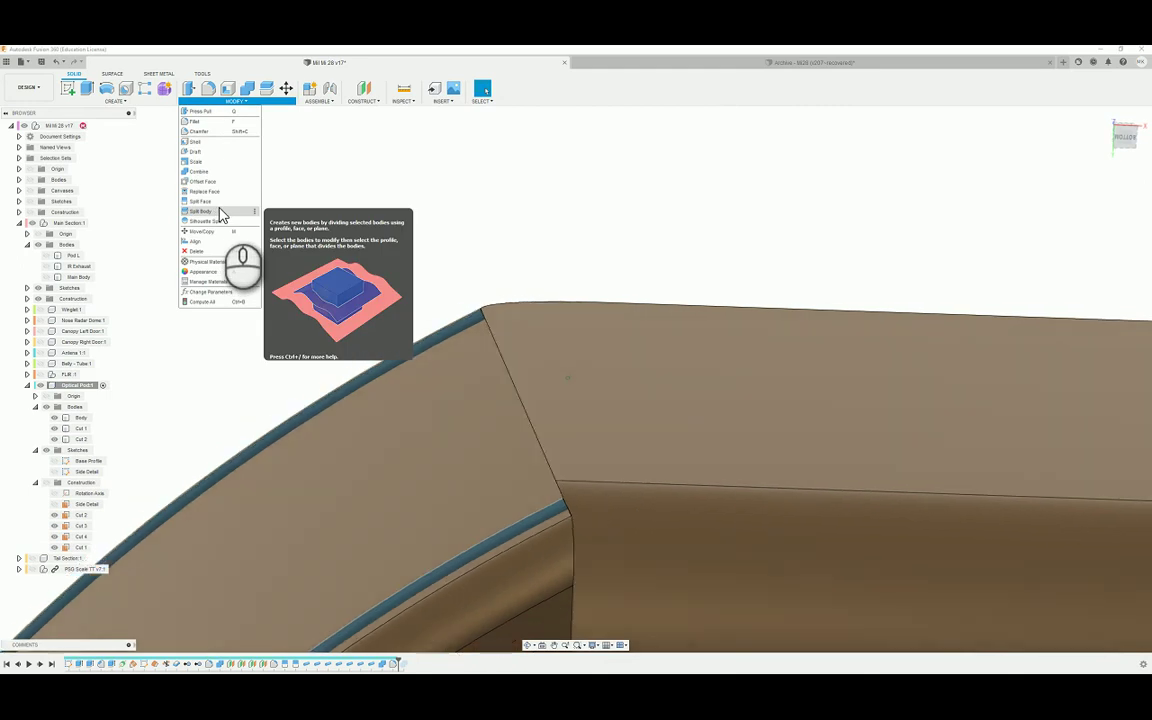
click(224, 213)
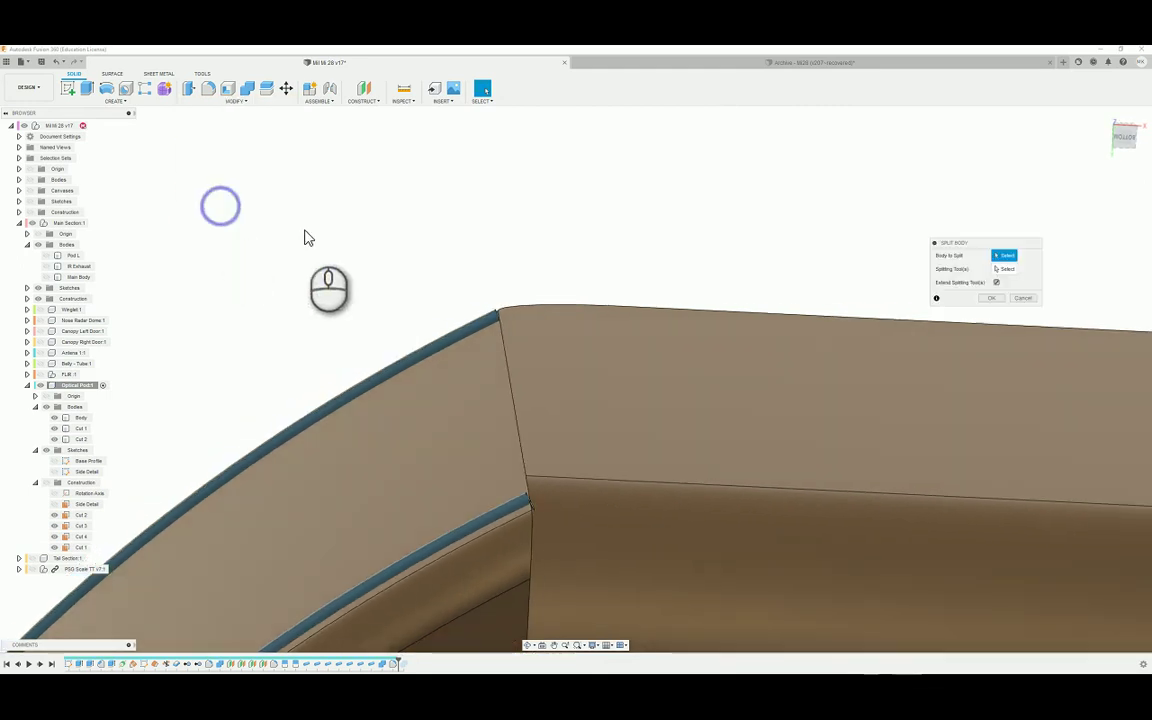
shift+middle_drag(303, 237, 450, 492)
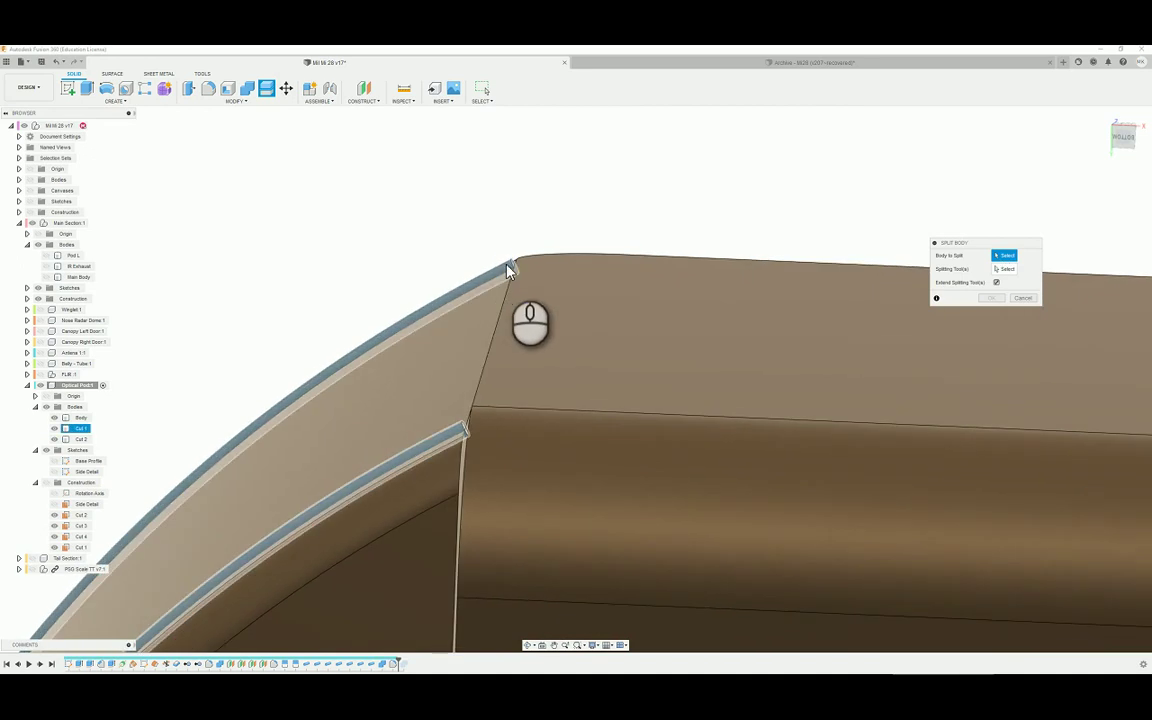
click(506, 267)
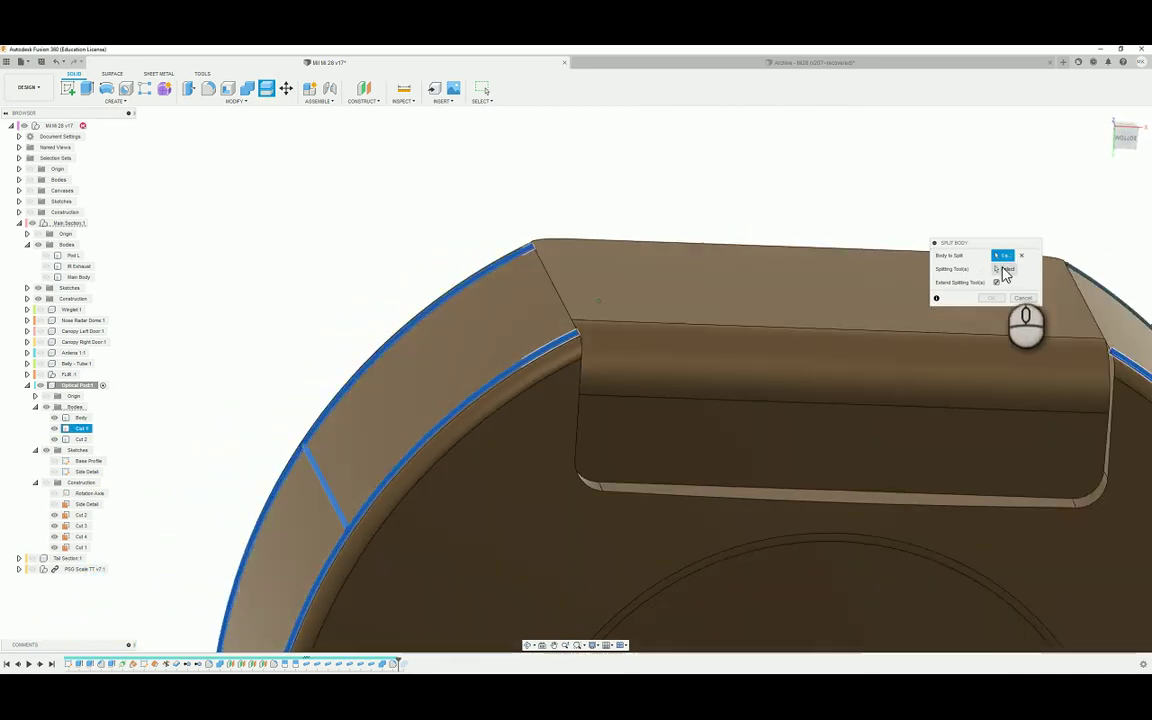
click(1021, 298)
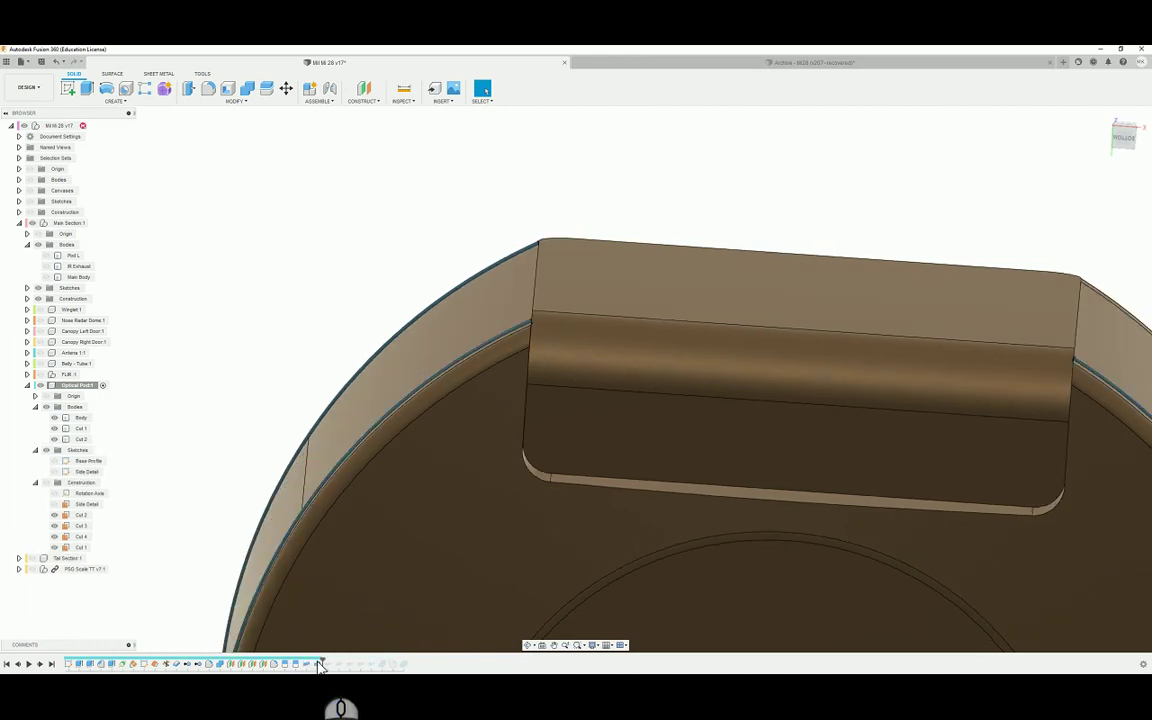
Step: Roll the design history back to before the pipes' Combine and try to split the Cut 1 ring pipe with the whole pod body
drag(326, 663, 327, 663)
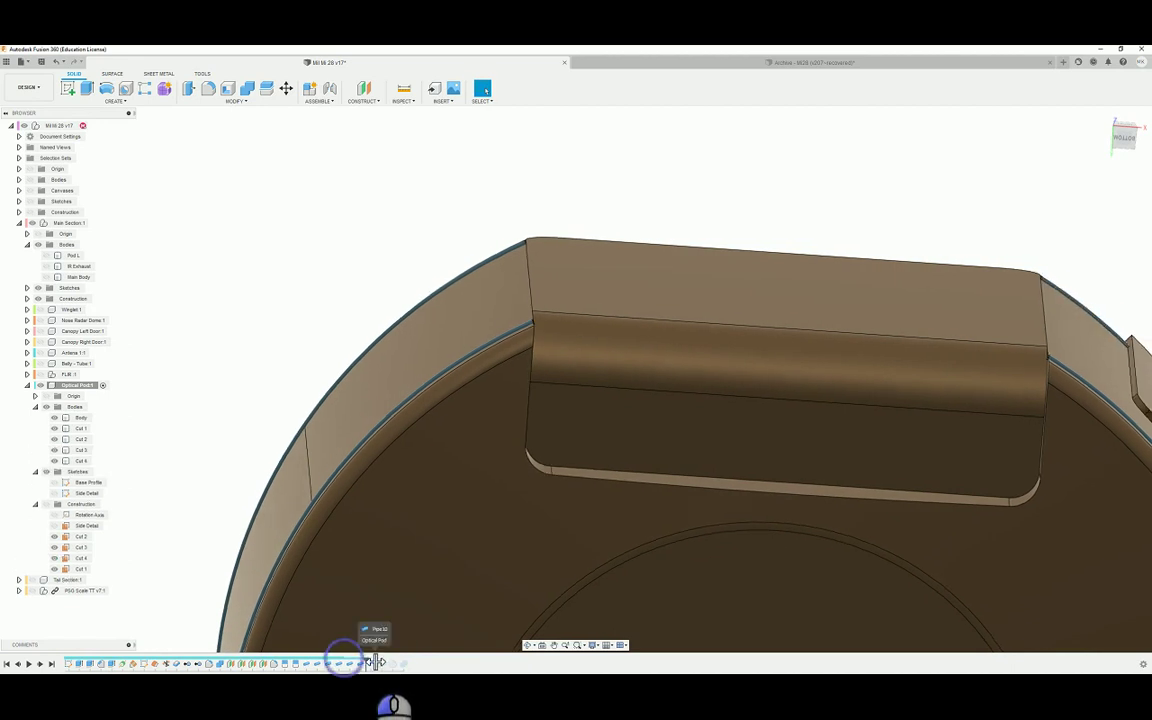
shift+middle_drag(360, 631, 249, 95)
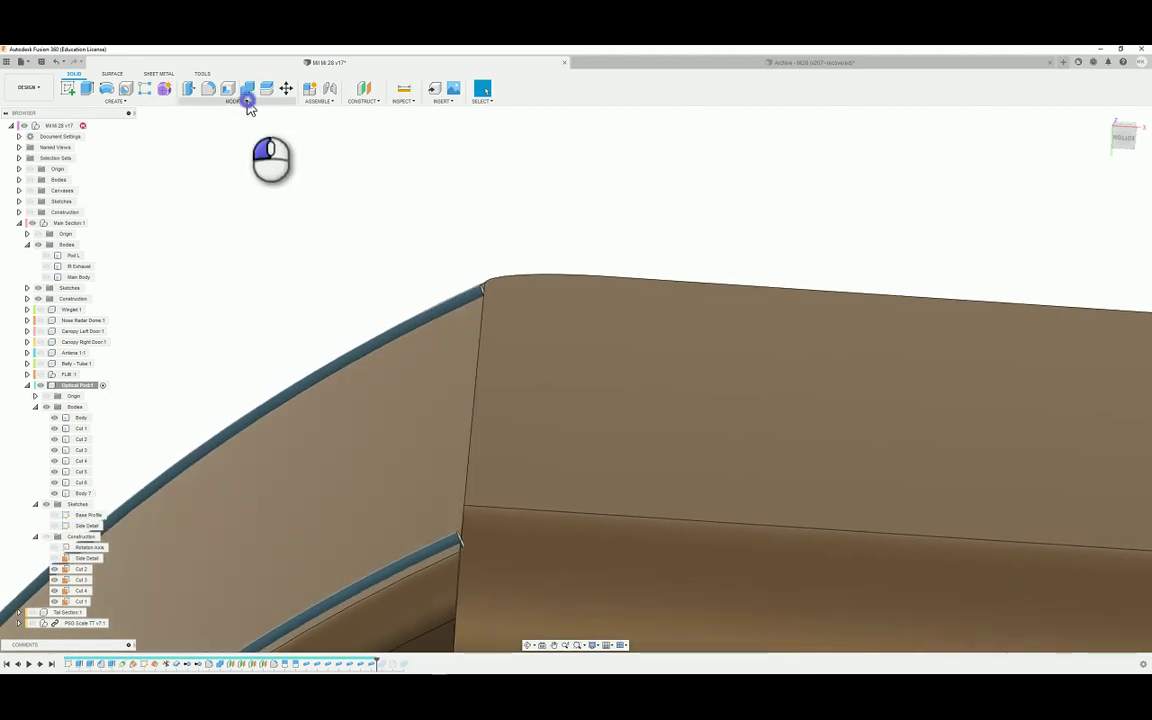
click(218, 211)
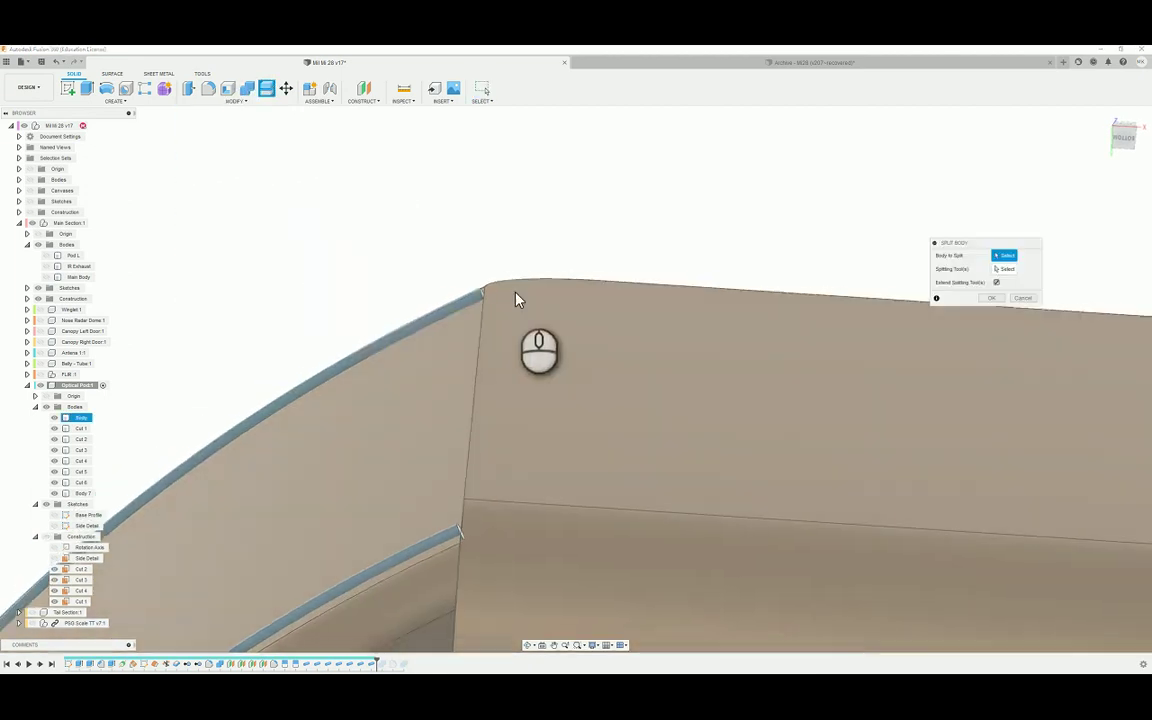
shift+middle_drag(517, 298, 483, 316)
click(479, 333)
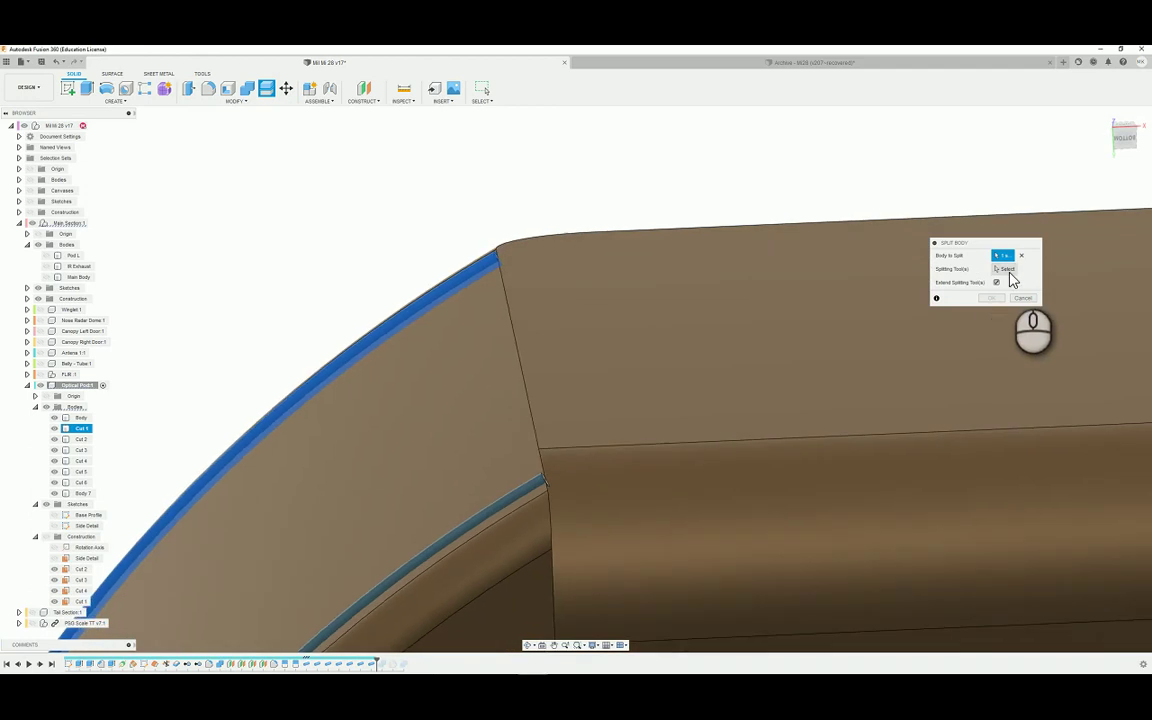
click(1003, 269)
shift+middle_drag(1008, 278, 500, 380)
click(500, 378)
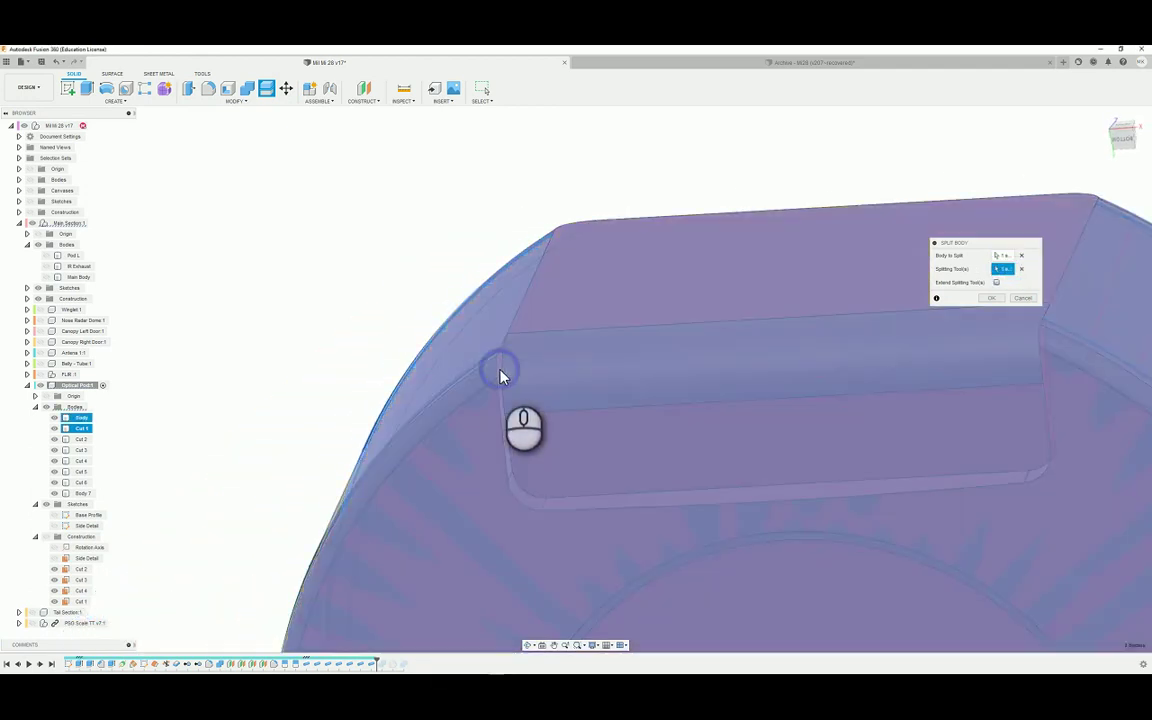
Step: Replace the splitting tool with the narrow side face of the pod's front recess and split the Cut 1 pipe
click(1021, 269)
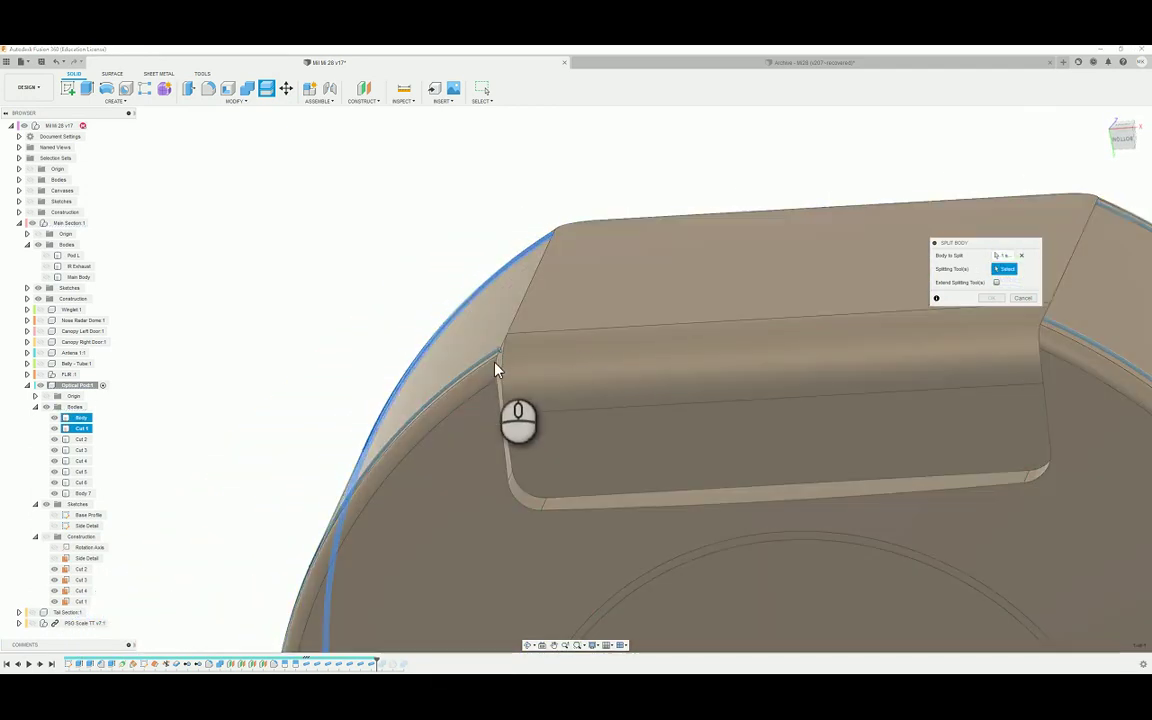
click(497, 368)
click(1021, 269)
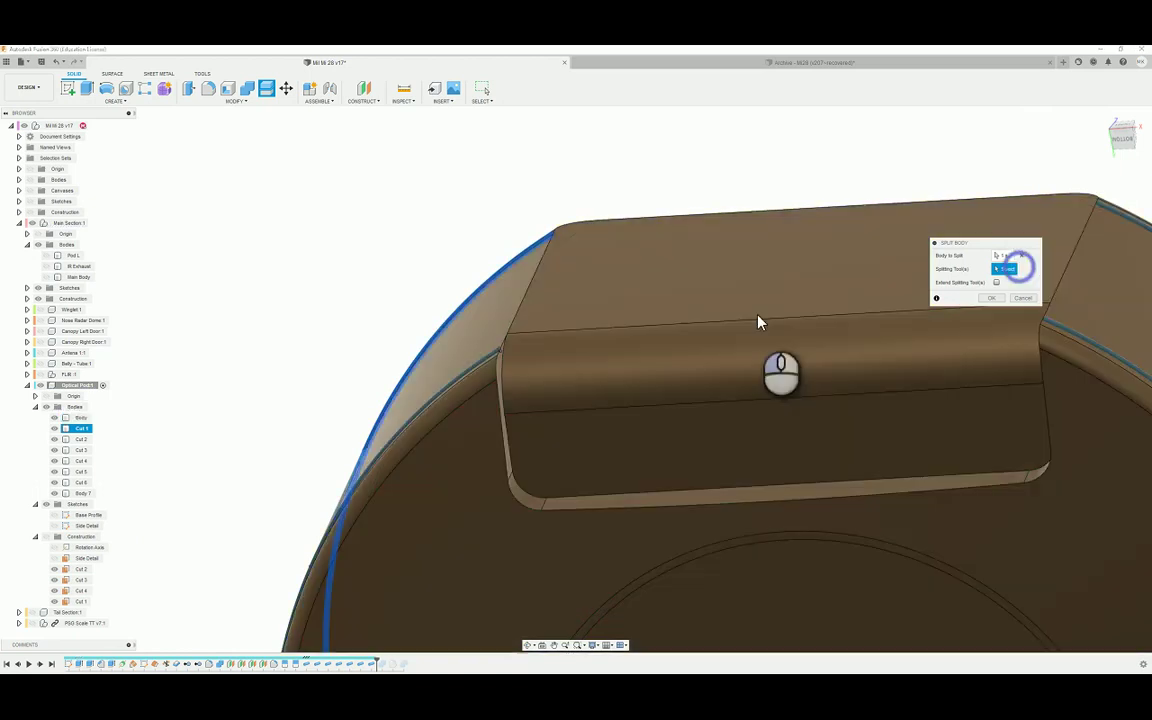
scroll(502, 371, up, 3)
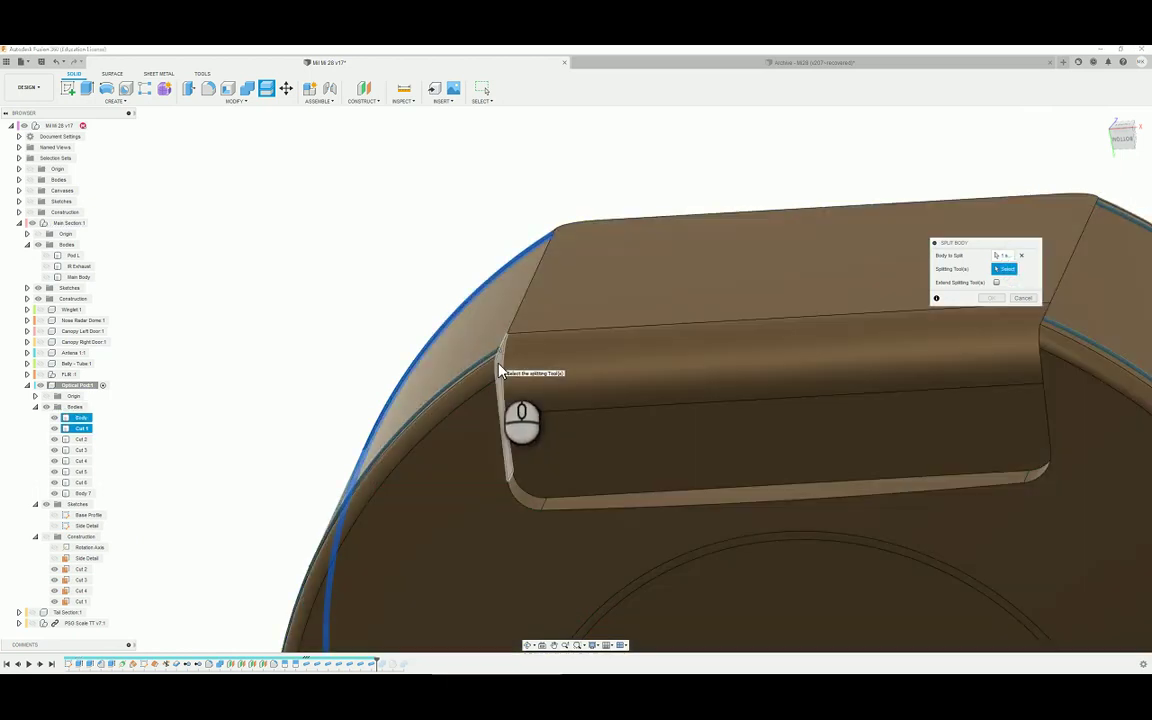
click(502, 371)
scroll(838, 291, down, 5)
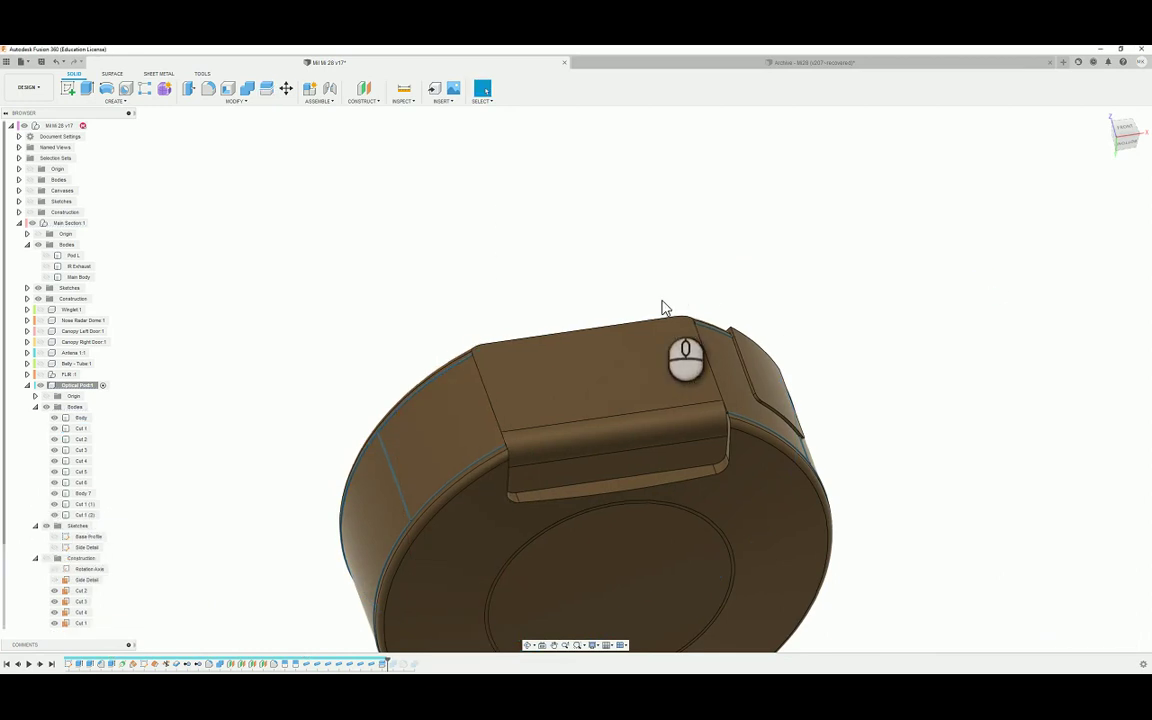
Step: Split the short Cut 3 ring pipe with the narrow side face at the opposite end of the front recess
right_click(689, 228)
click(703, 204)
shift+middle_drag(709, 303, 682, 289)
scroll(682, 289, up, 3)
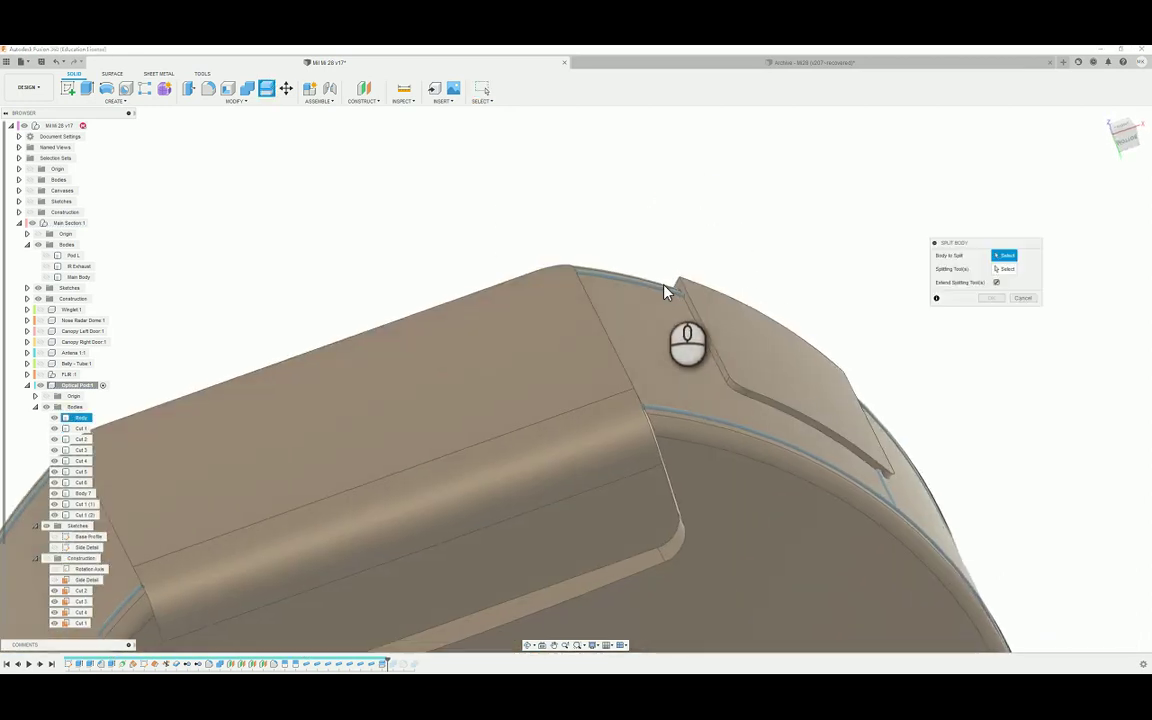
click(663, 293)
mouse_move(663, 296)
shift+middle_down()
mouse_move(675, 383)
mouse_move(985, 285)
shift+middle_up()
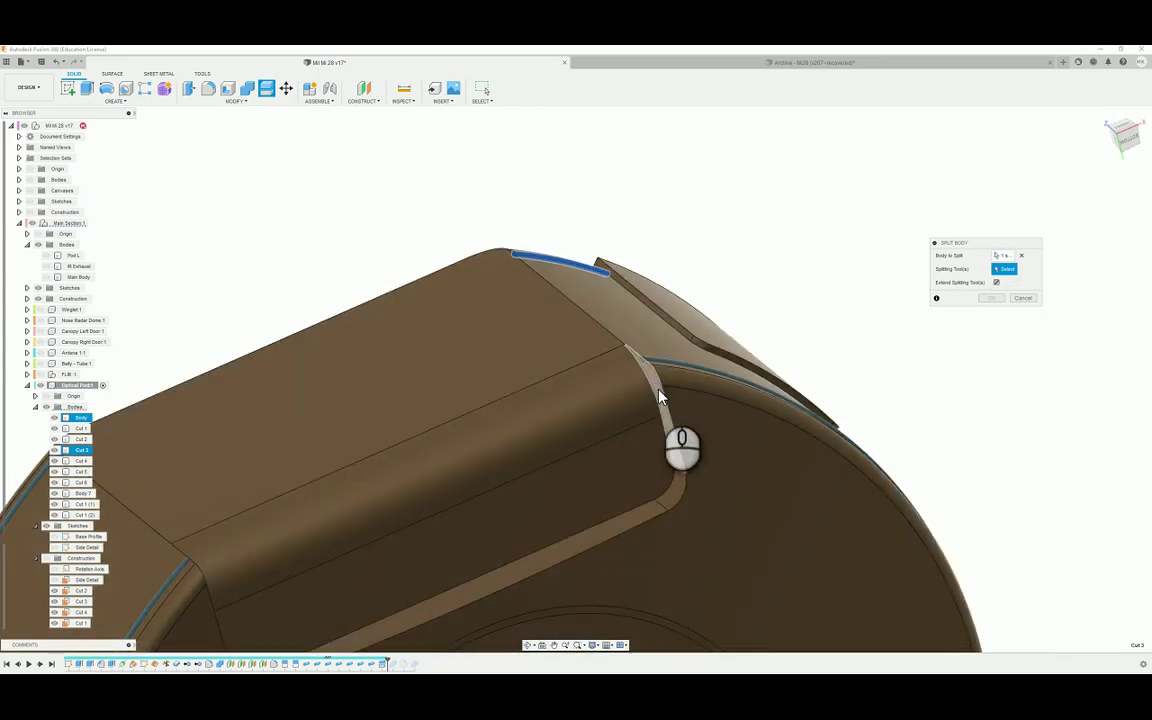
click(661, 395)
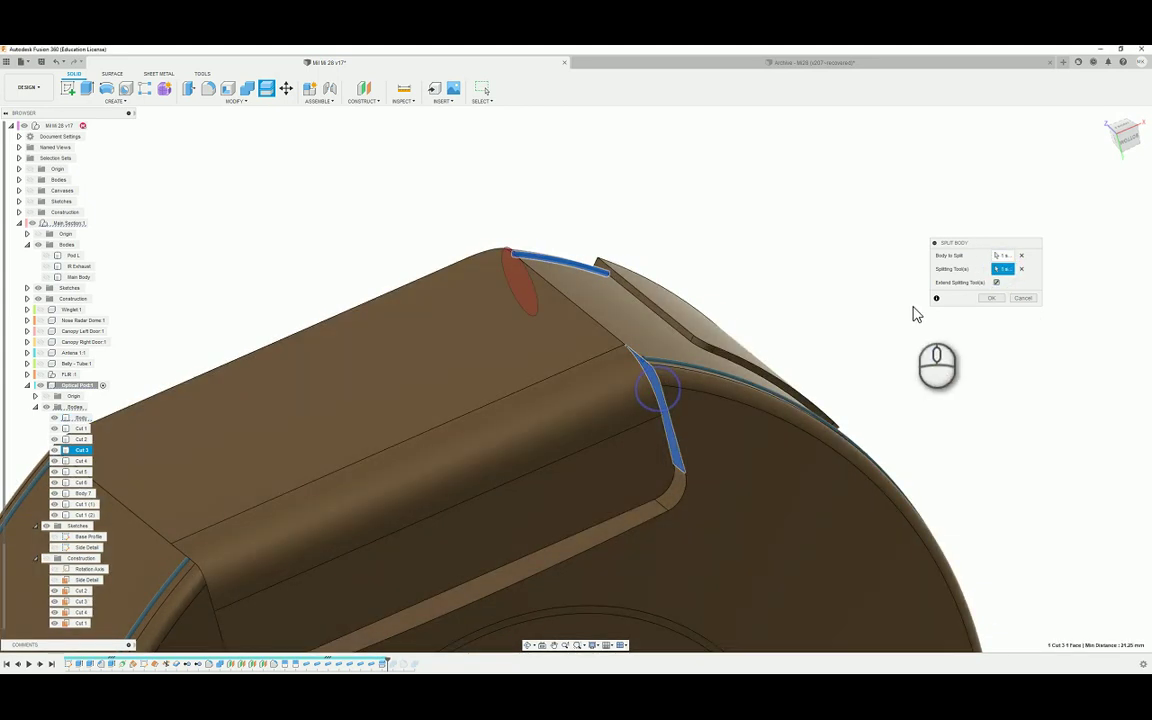
shift+middle_drag(531, 235, 62, 430)
Step: Hide the pod body and remove the small pieces split off the ring pipes' ends
click(55, 417)
scroll(437, 355, up, 5)
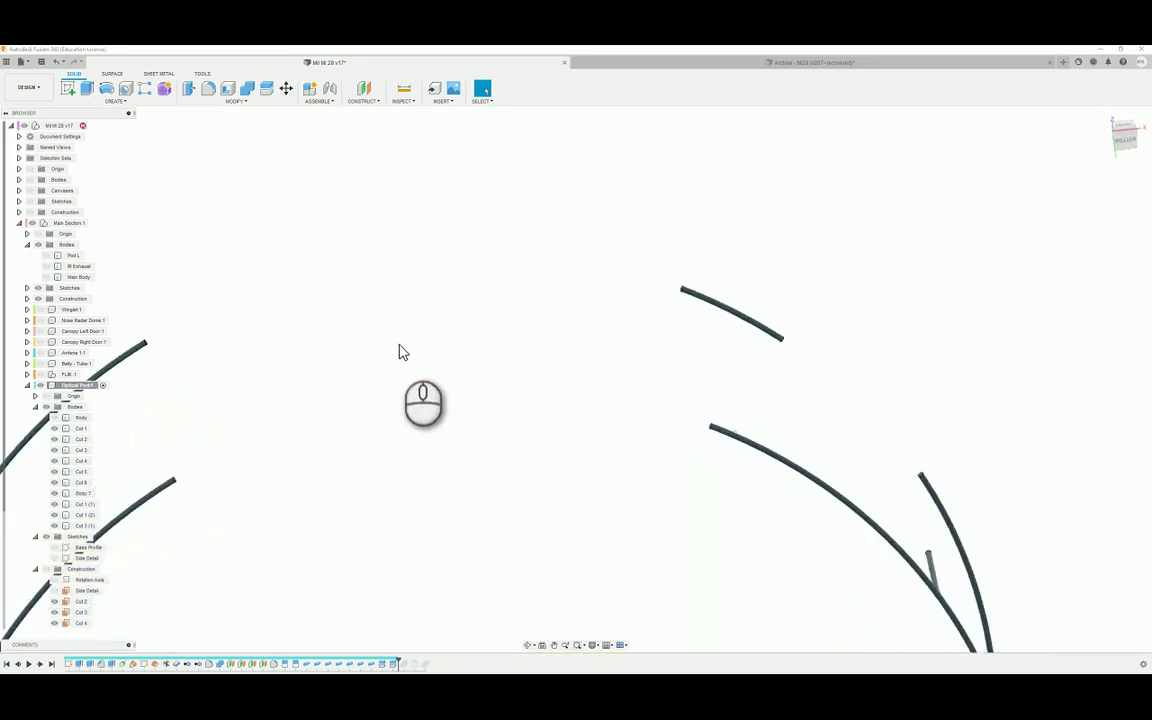
scroll(339, 212, up, 2)
shift+middle_drag(339, 212, 391, 283)
click(371, 298)
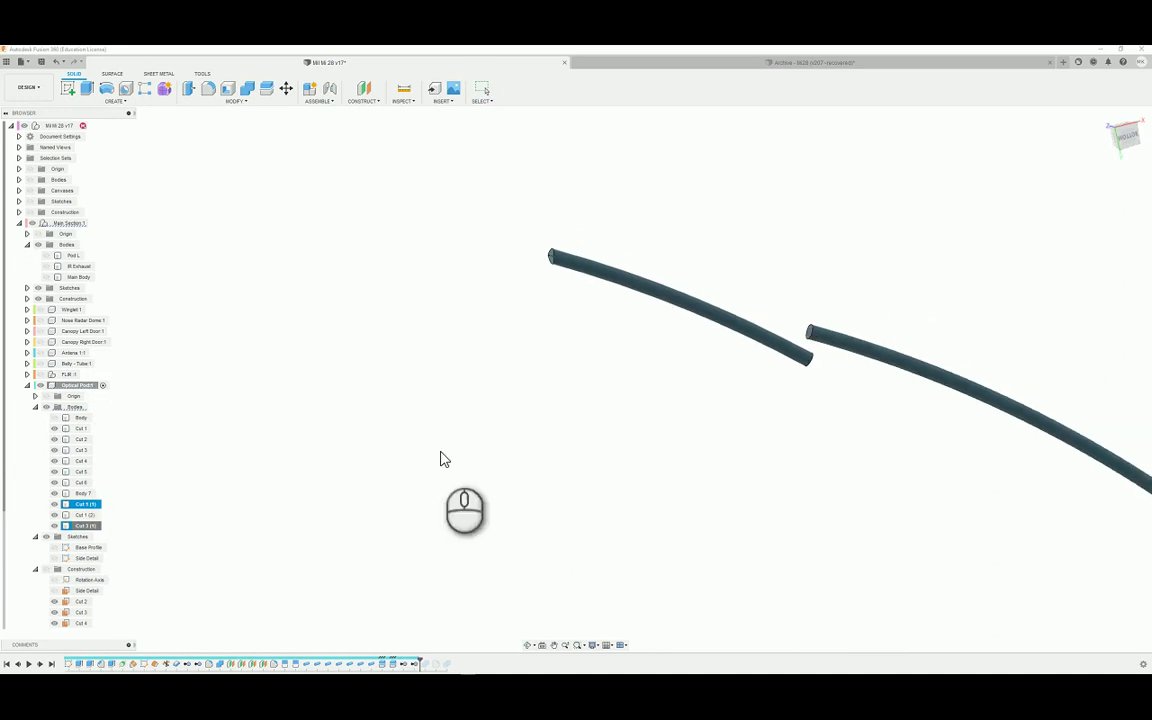
key(Delete)
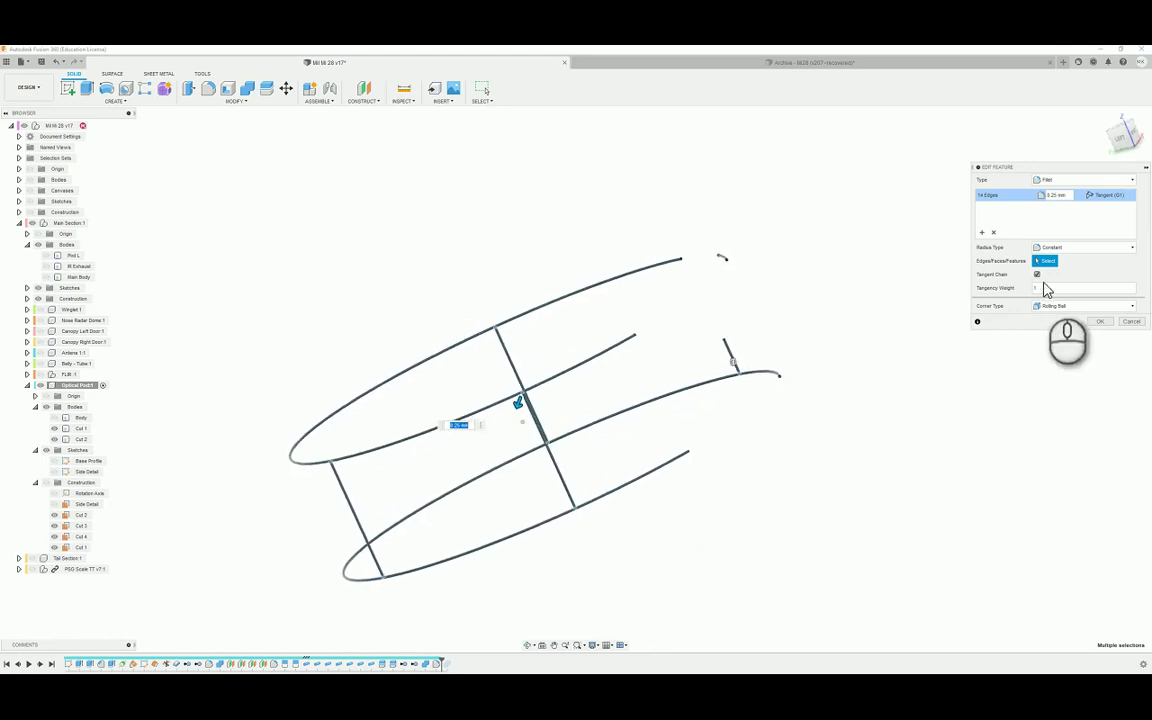
Step: Accept the edited 0.25 mm Fillet on the joined pipes' edges and show the pod body
click(1099, 322)
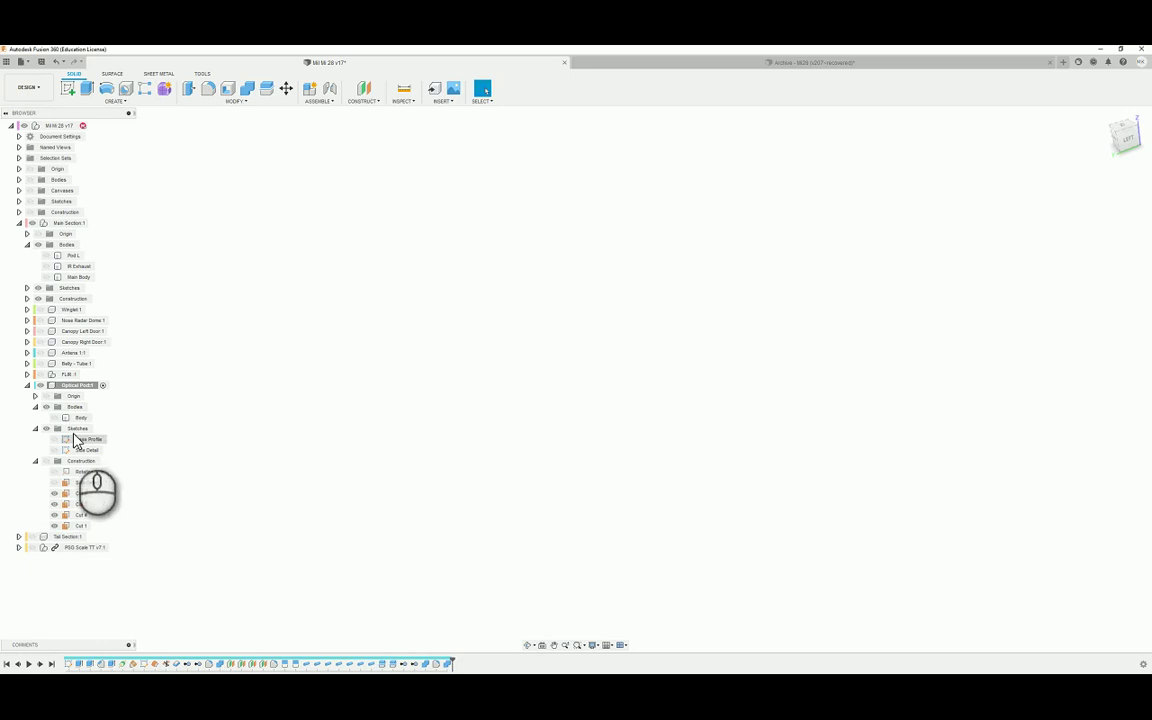
click(80, 417)
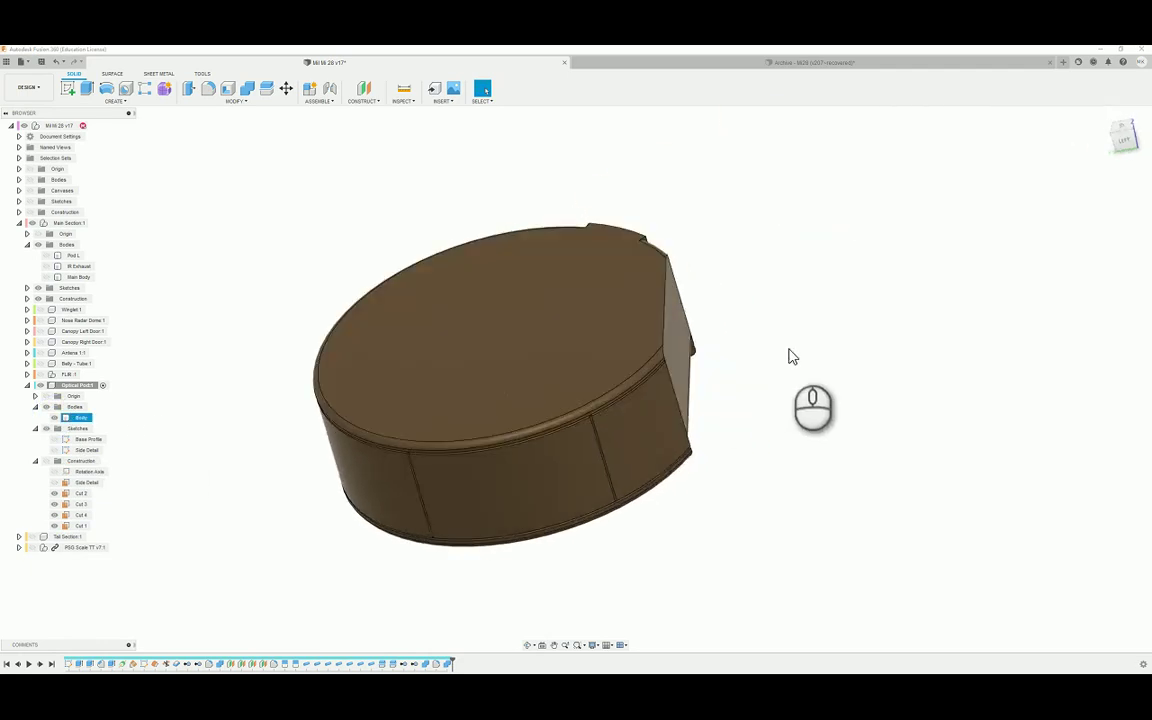
Step: Examine the groove ends beside the pod's flat front and the panel lines around its side wall
scroll(697, 440, up, 6)
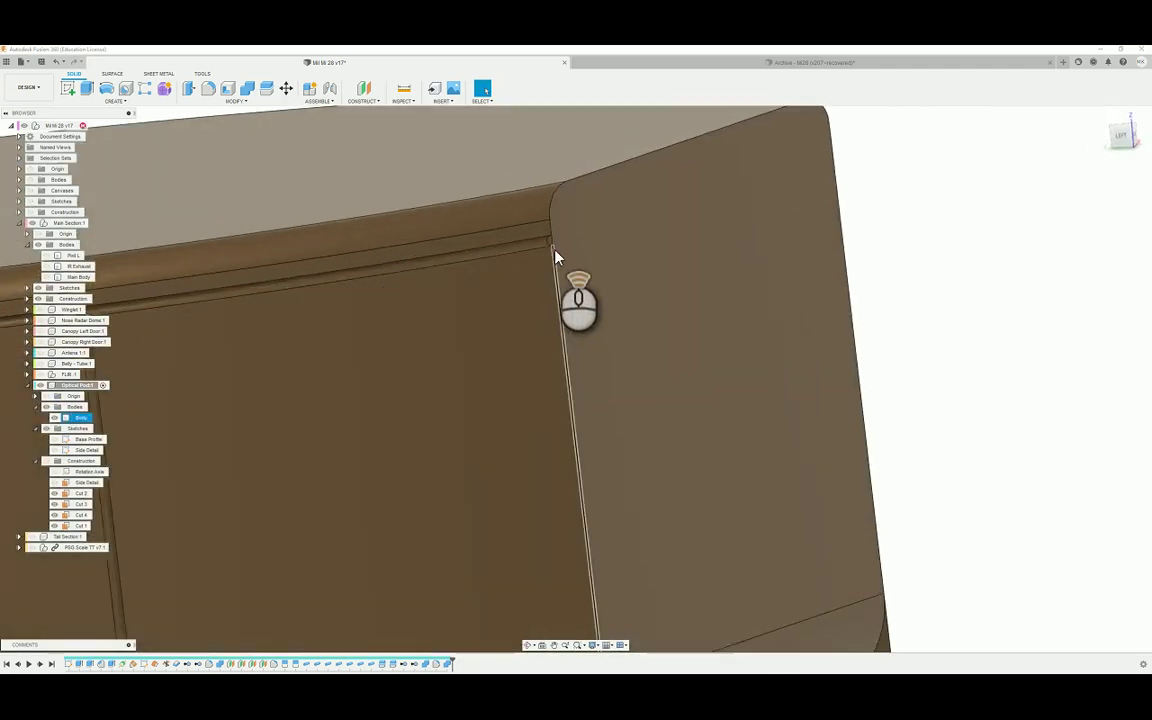
scroll(555, 250, up, 3)
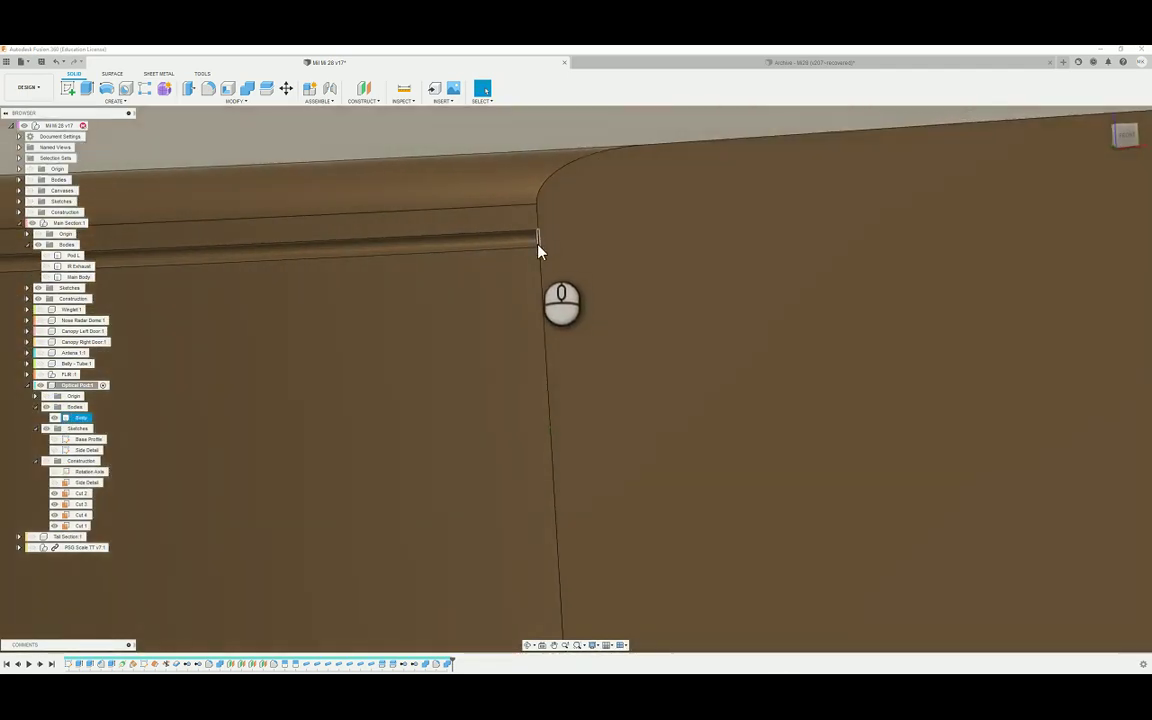
shift+middle_drag(538, 250, 432, 545)
scroll(630, 272, down, 5)
mouse_move(386, 391)
shift+middle_down()
mouse_move(572, 262)
mouse_move(599, 496)
mouse_move(689, 327)
mouse_move(686, 280)
mouse_move(597, 275)
mouse_move(612, 257)
mouse_move(563, 267)
mouse_move(568, 303)
mouse_move(573, 279)
shift+middle_up()
scroll(573, 279, down, 4)
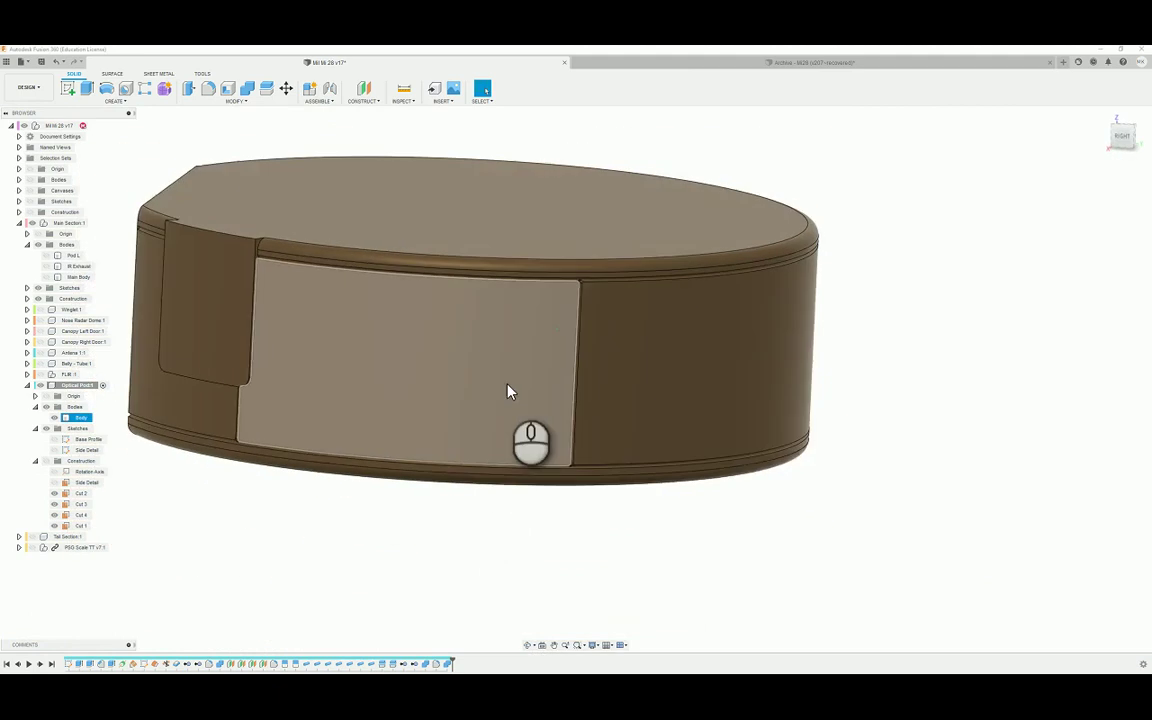
shift+middle_drag(507, 391, 437, 363)
shift+middle_drag(619, 366, 438, 343)
Step: Select a vertical pipe feature in the design history and check its position against the panel lines on the pod's side
shift+middle_drag(548, 316, 386, 652)
scroll(507, 311, up, 3)
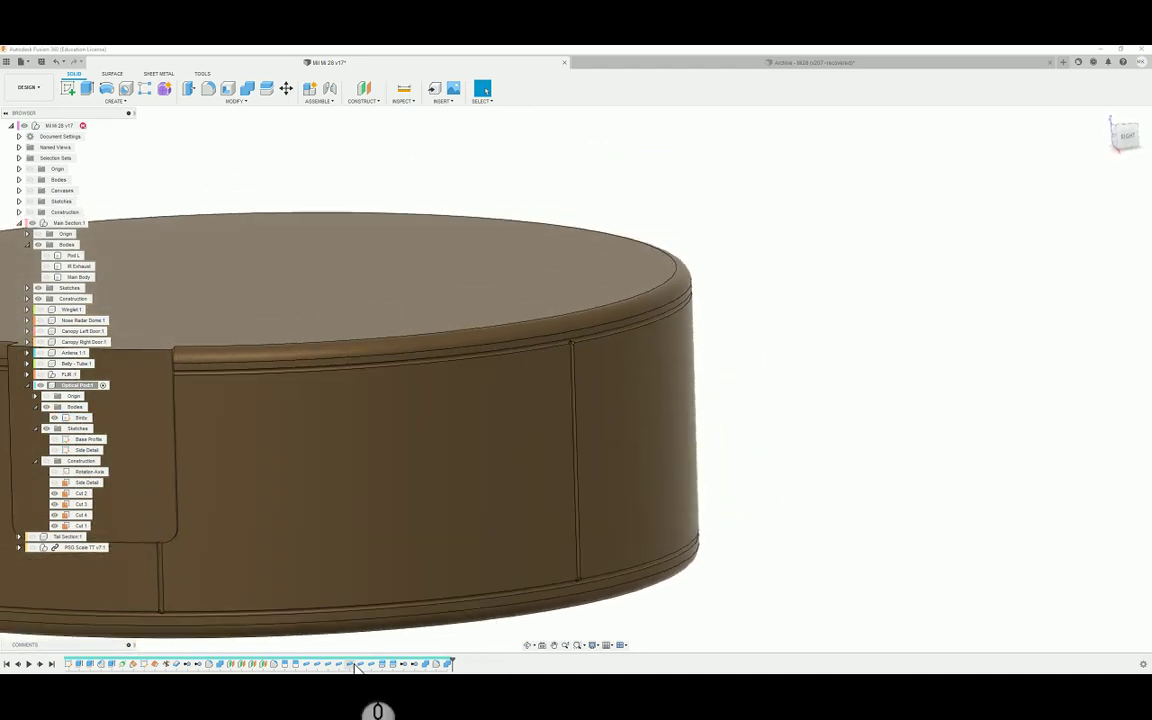
click(361, 665)
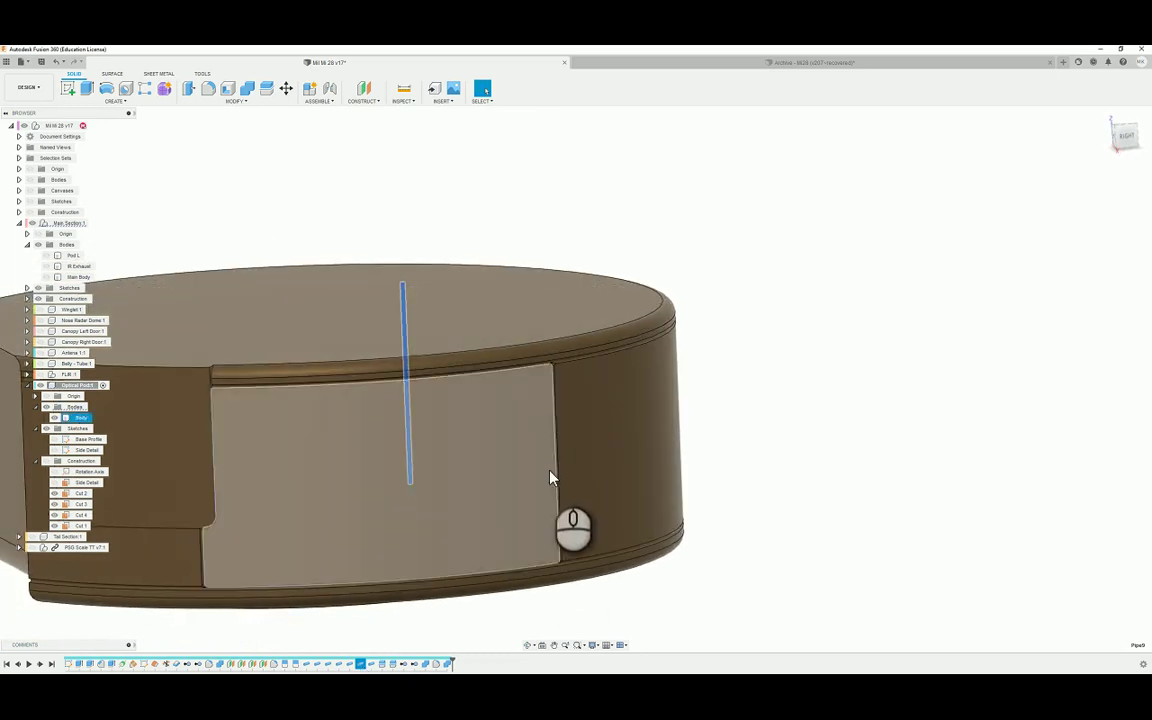
shift+middle_drag(470, 597, 812, 385)
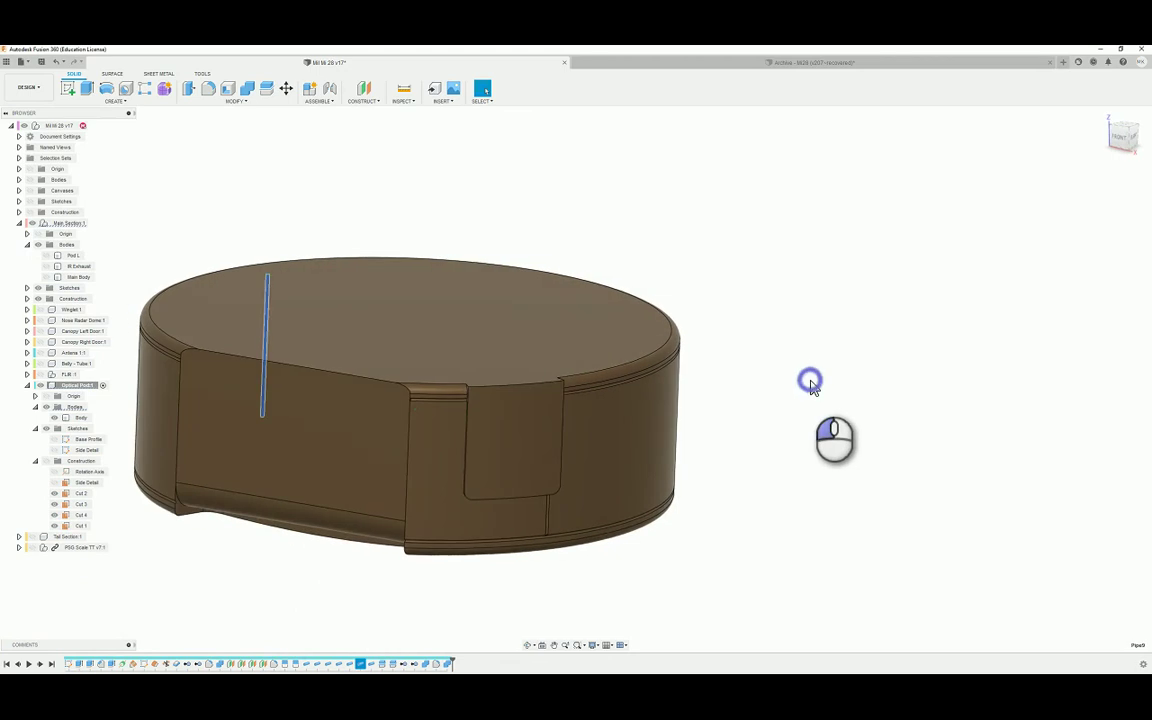
shift+middle_drag(240, 259, 426, 539)
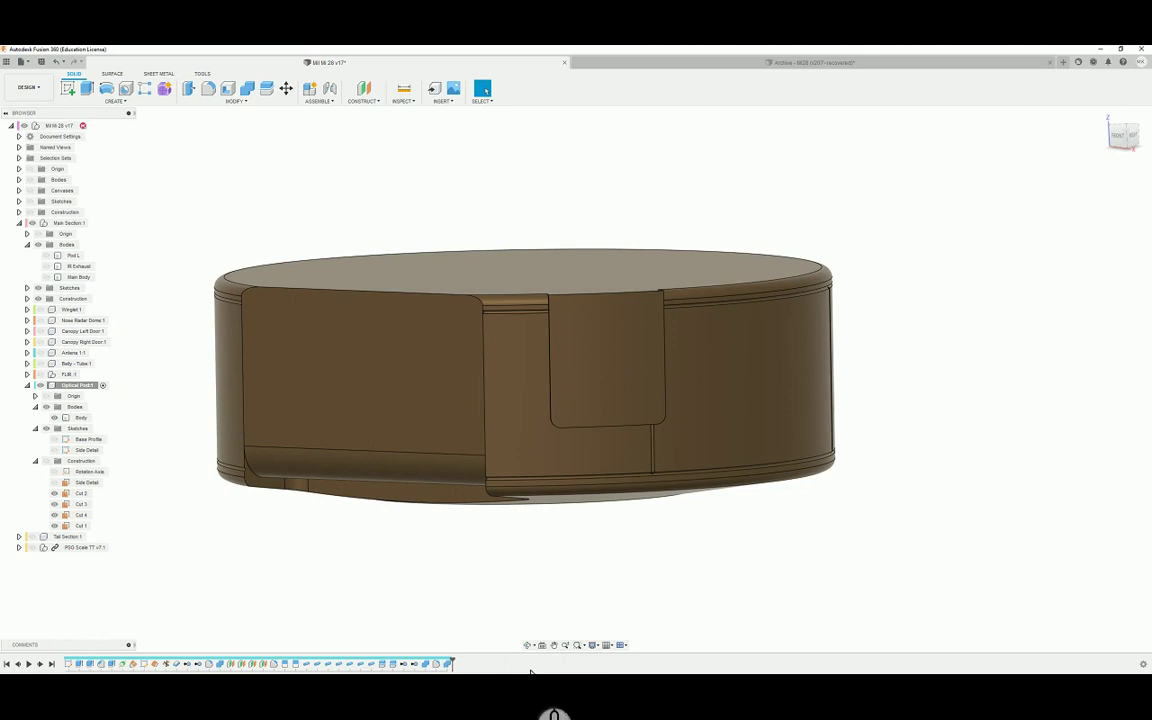